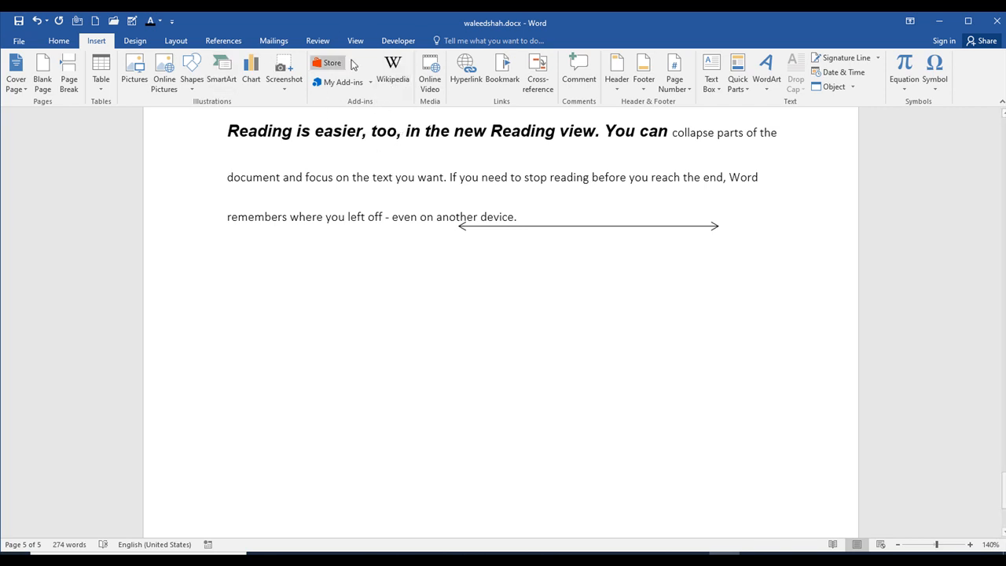
- Browse the suggested add-ins in the Office add-in store and review the recently used add-ins
click(369, 82)
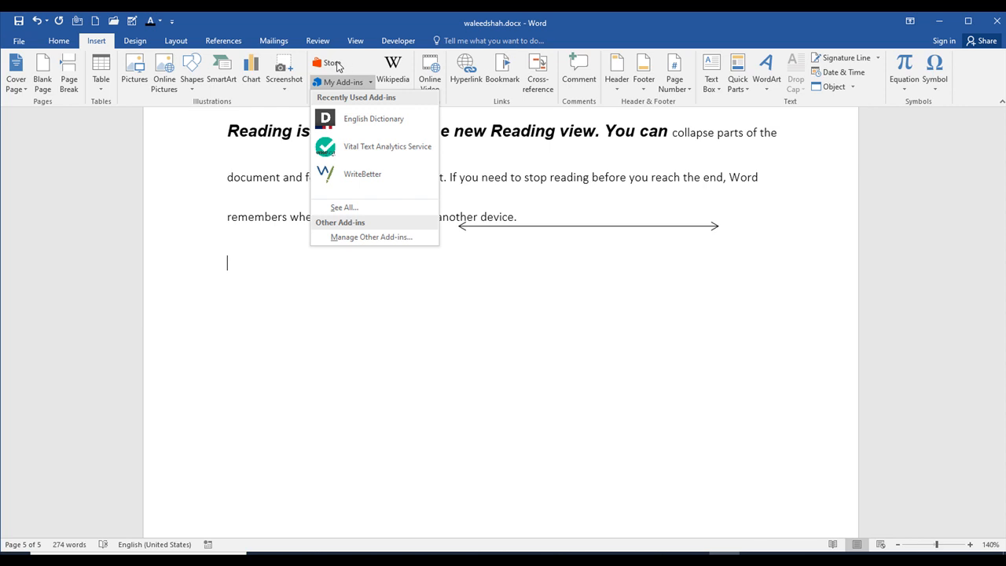
click(334, 63)
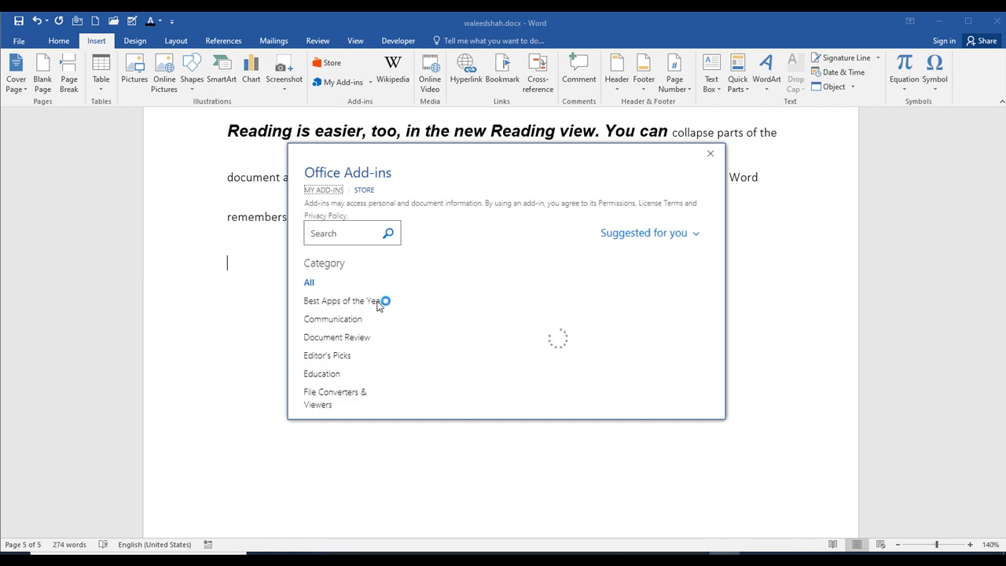
scroll(575, 353, down, 3)
scroll(580, 353, up, 2)
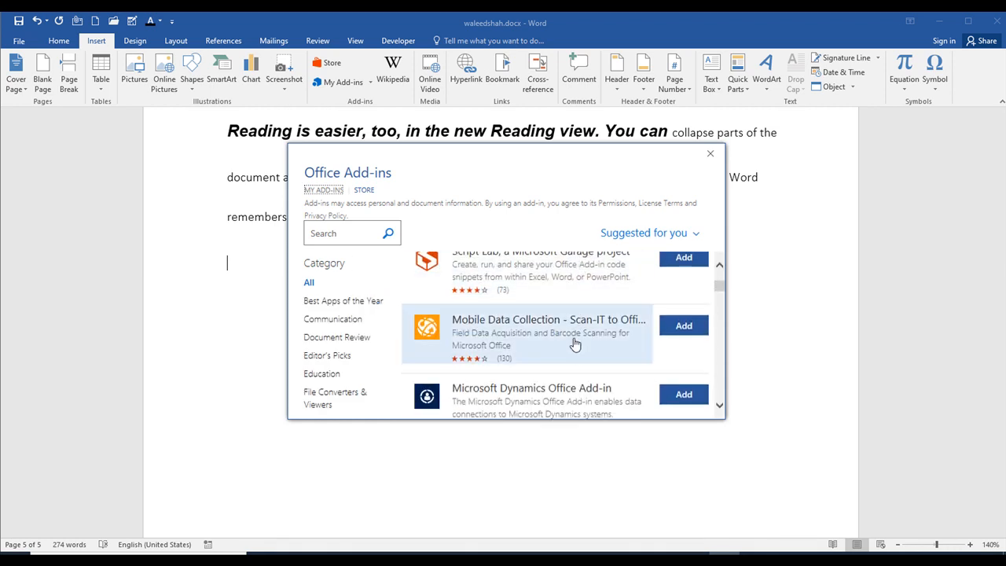
scroll(637, 361, down, 5)
scroll(594, 366, down, 3)
scroll(564, 334, up, 1)
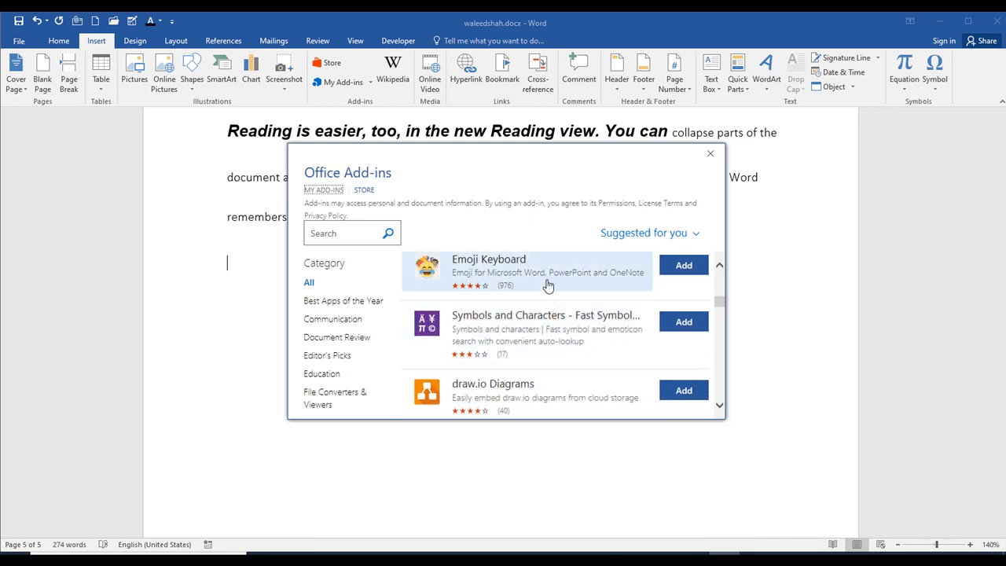
scroll(549, 293, up, 1)
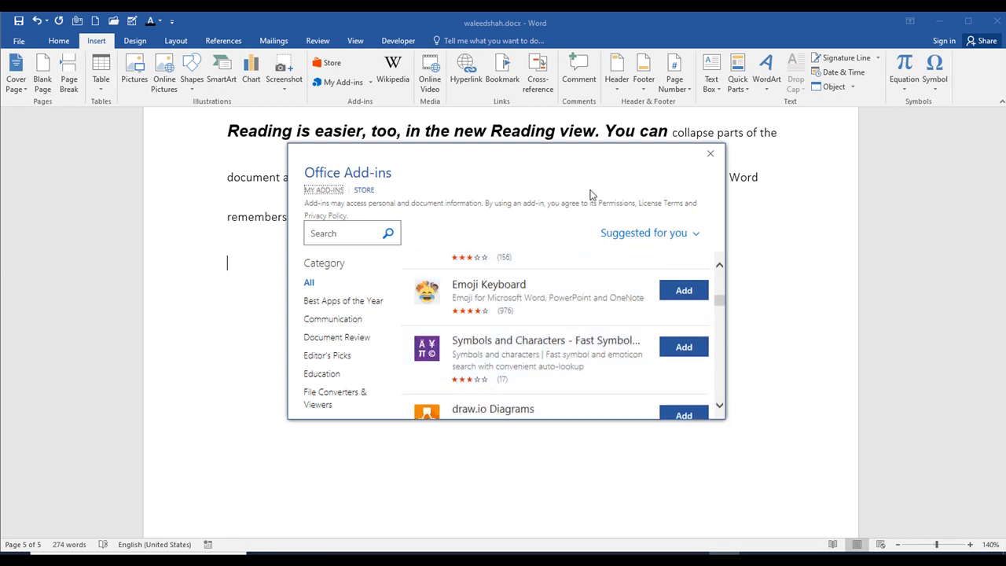
click(710, 154)
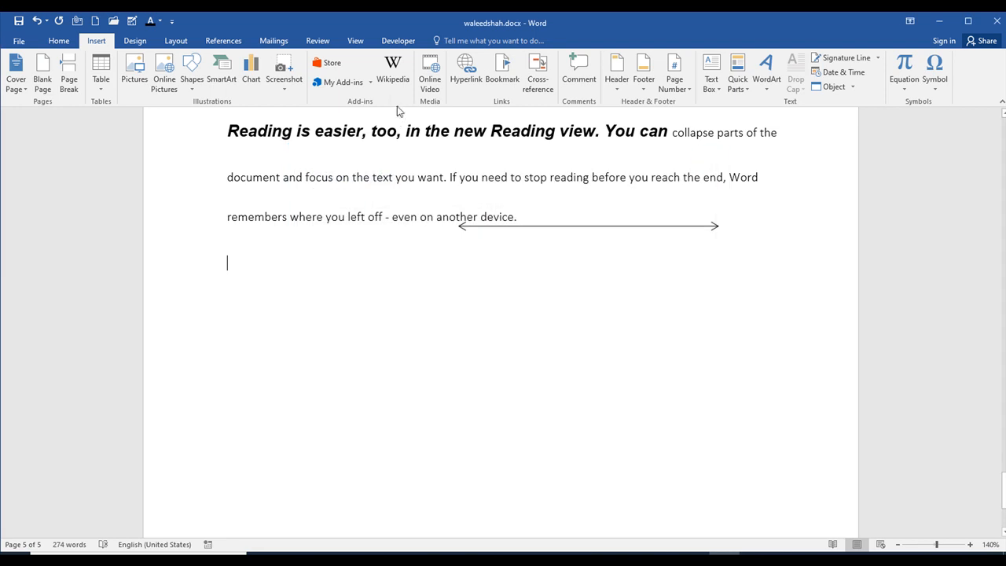
click(371, 84)
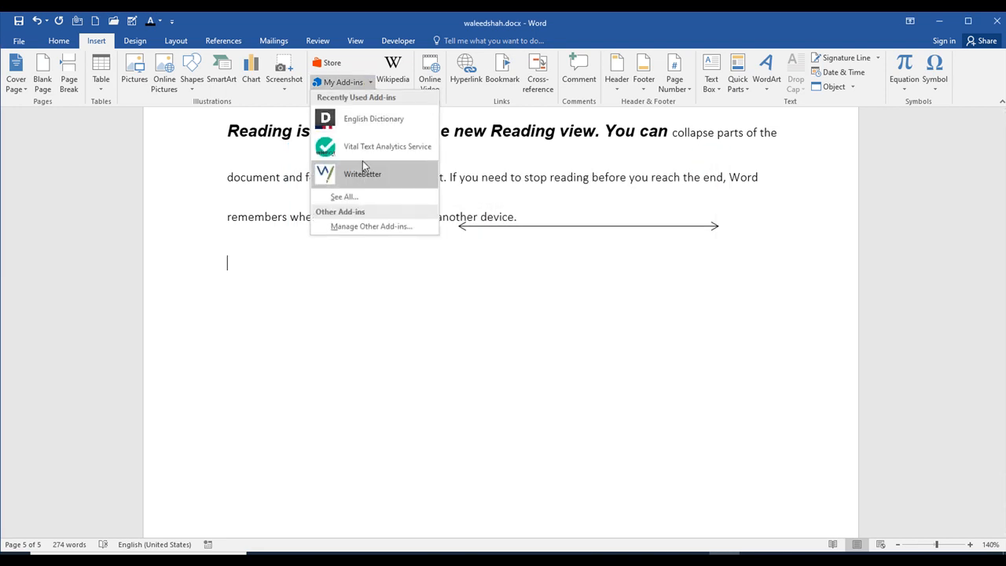
click(461, 96)
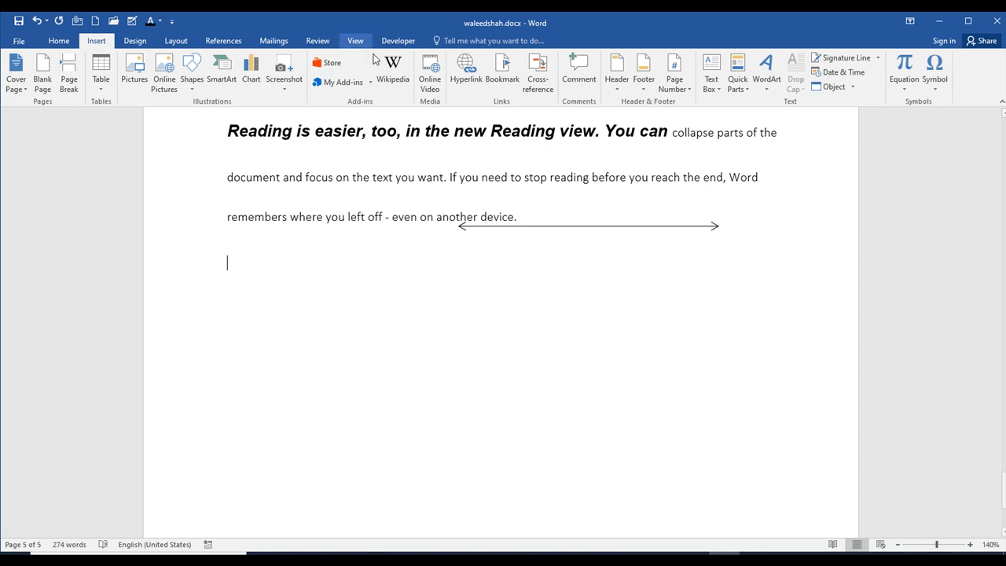
- Open the Wikipedia add-in, look up "Ic" and expand the article
click(394, 86)
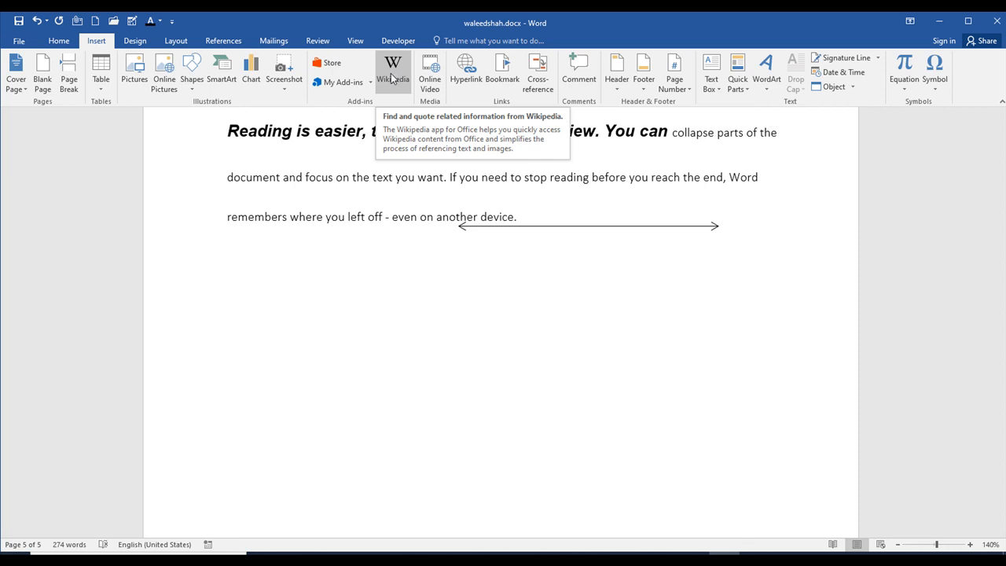
click(392, 79)
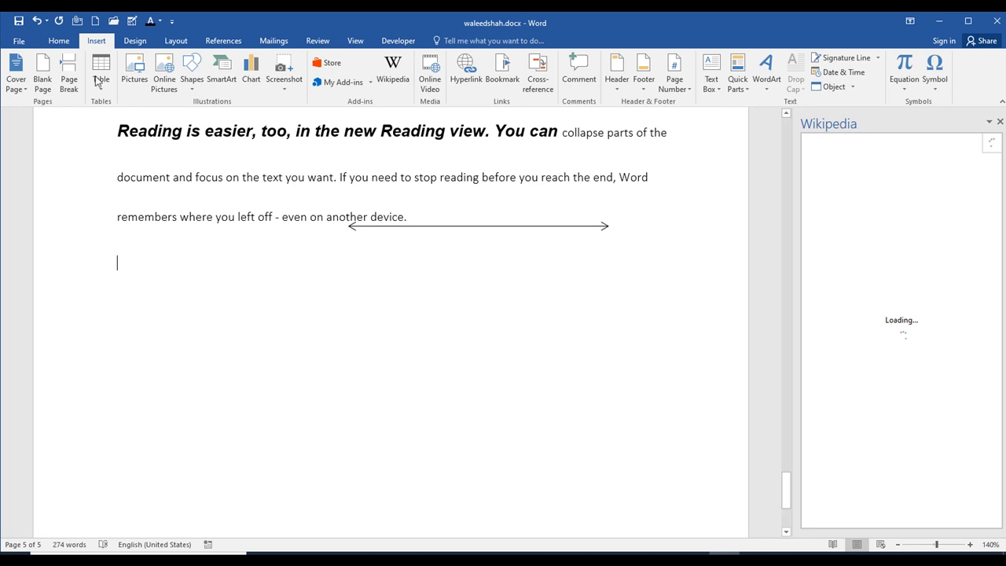
click(854, 184)
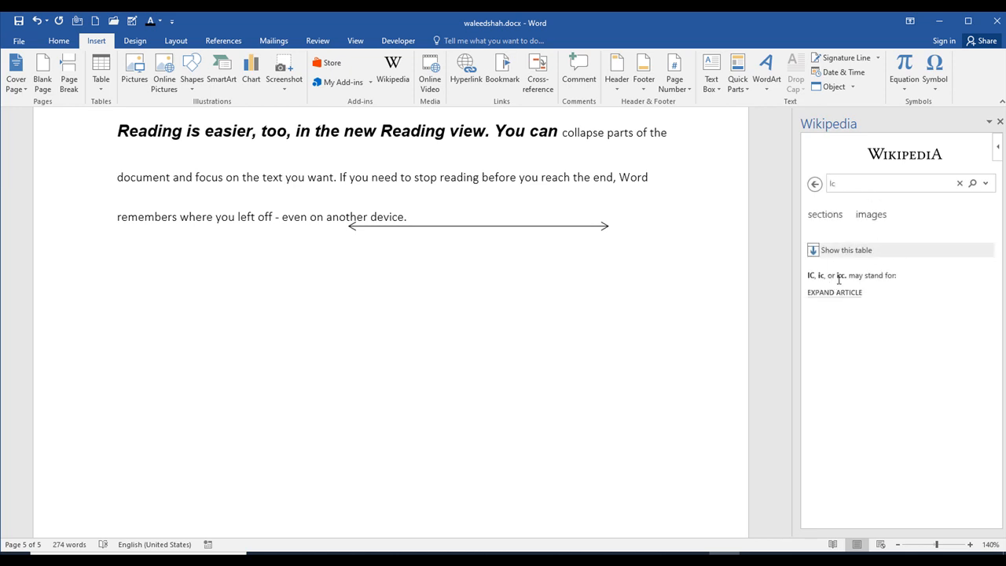
click(820, 294)
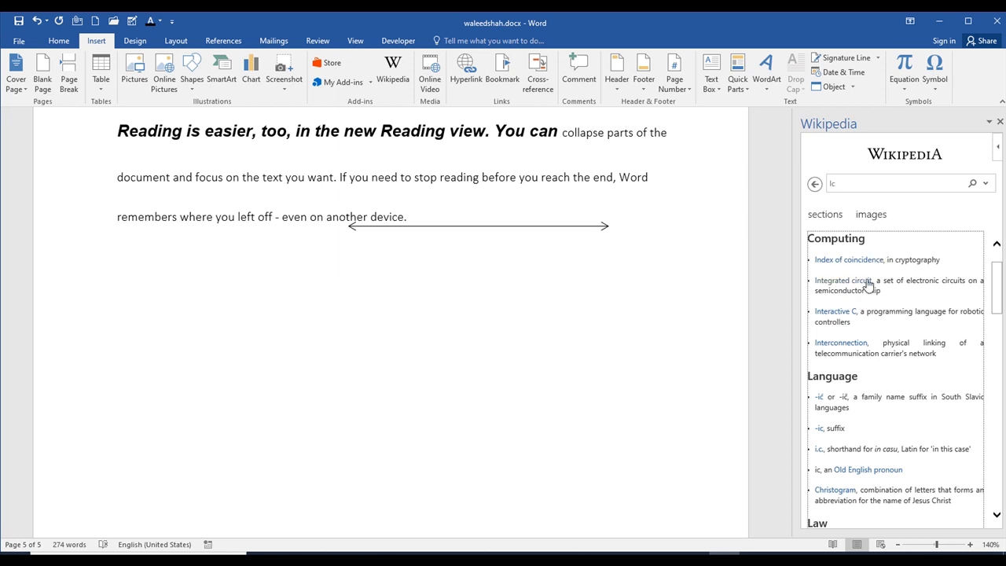
- Examine the expanded "Ic" article, from its Computing entries through Language, Law and Schools
scroll(845, 285, down, 2)
scroll(864, 326, up, 2)
scroll(862, 315, up, 2)
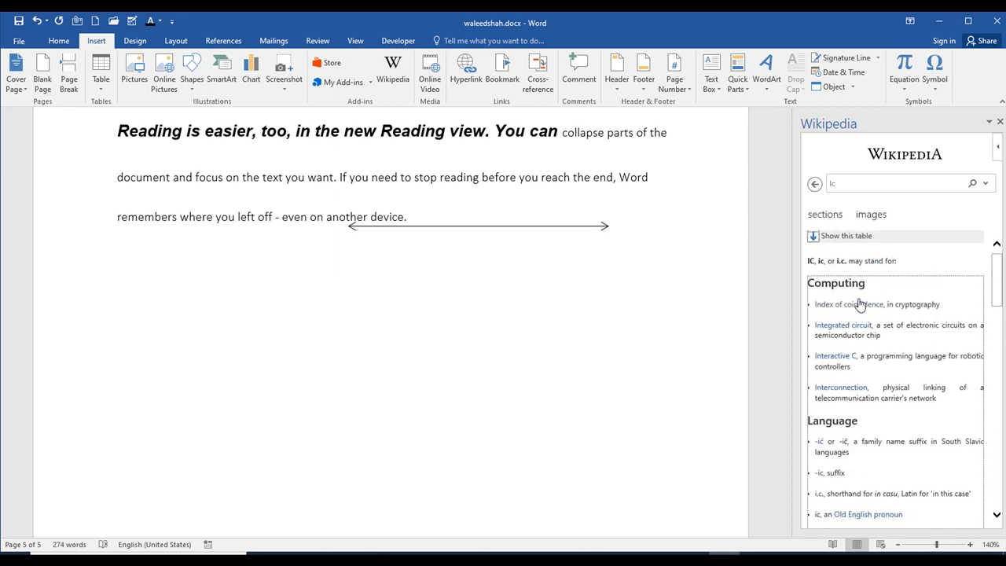
drag(810, 295, 885, 390)
scroll(894, 394, down, 5)
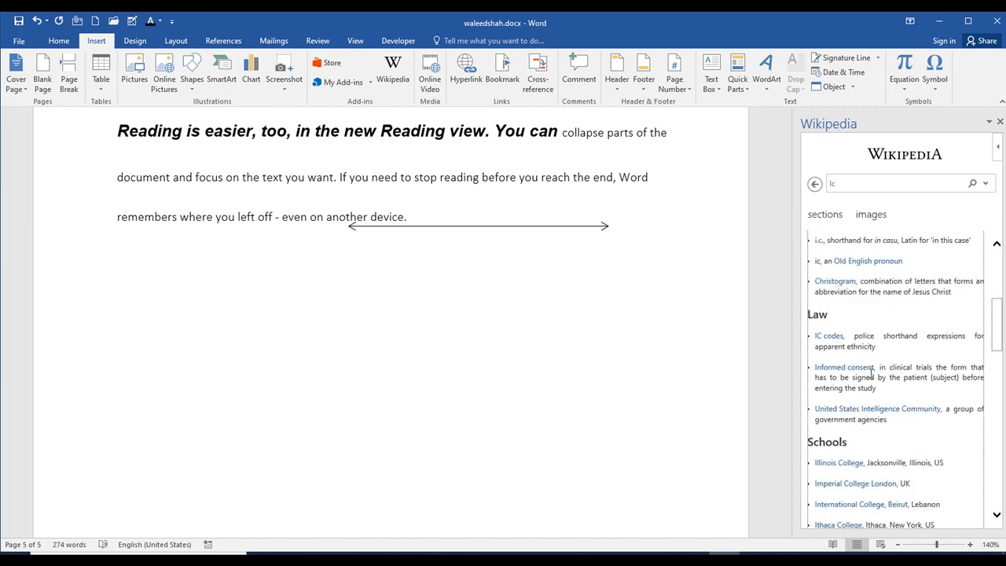
scroll(873, 375, down, 5)
scroll(869, 376, up, 12)
scroll(842, 420, down, 8)
scroll(843, 414, down, 2)
scroll(857, 322, up, 2)
scroll(828, 340, up, 6)
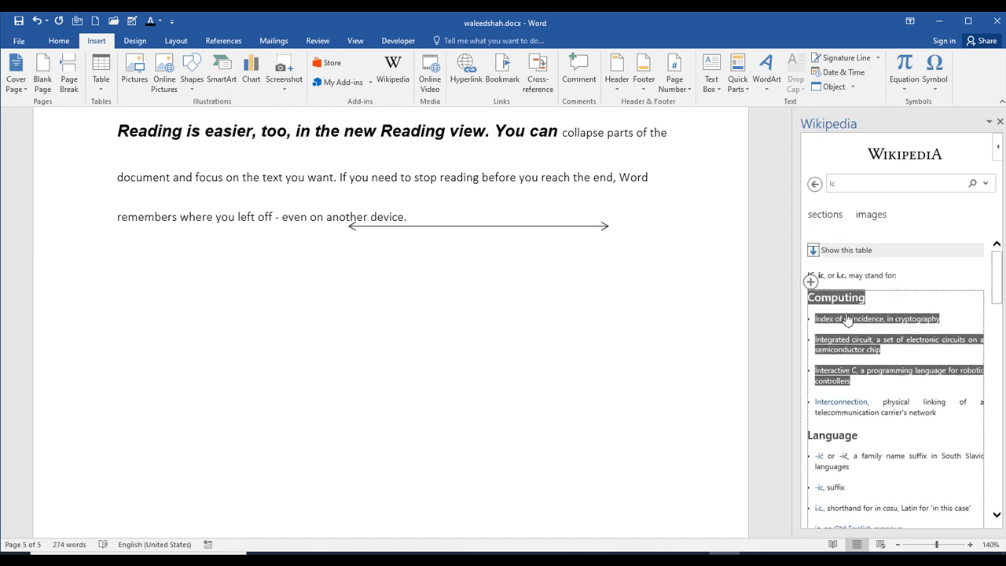
click(949, 308)
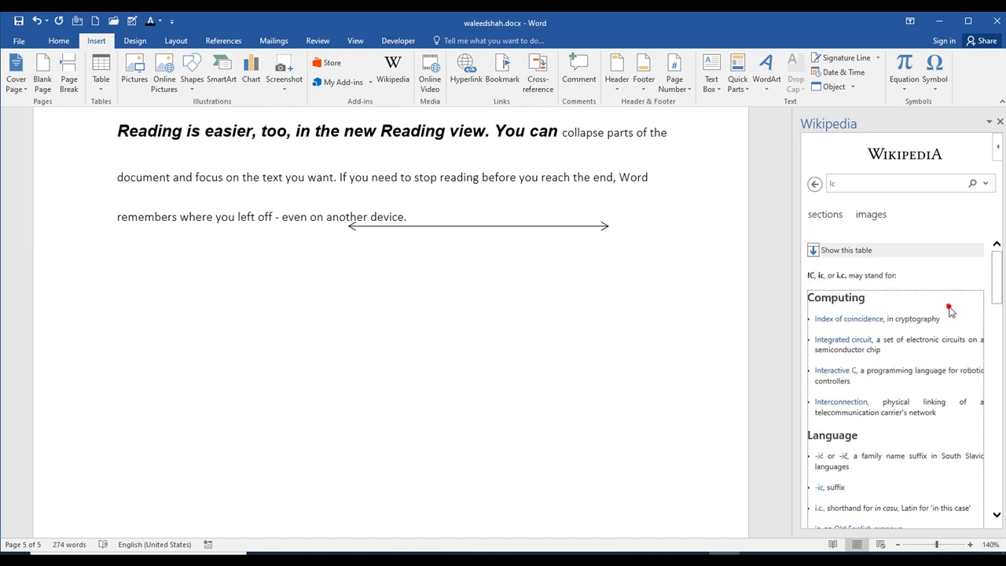
- Open the "Integrated circuit" article and insert its first picture of EPROM chips into the document
click(852, 343)
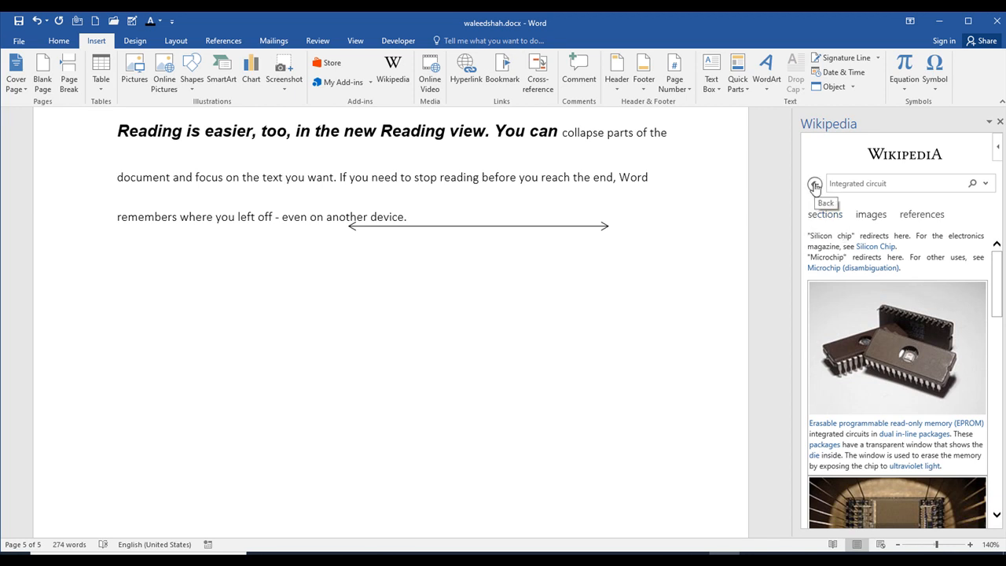
click(815, 186)
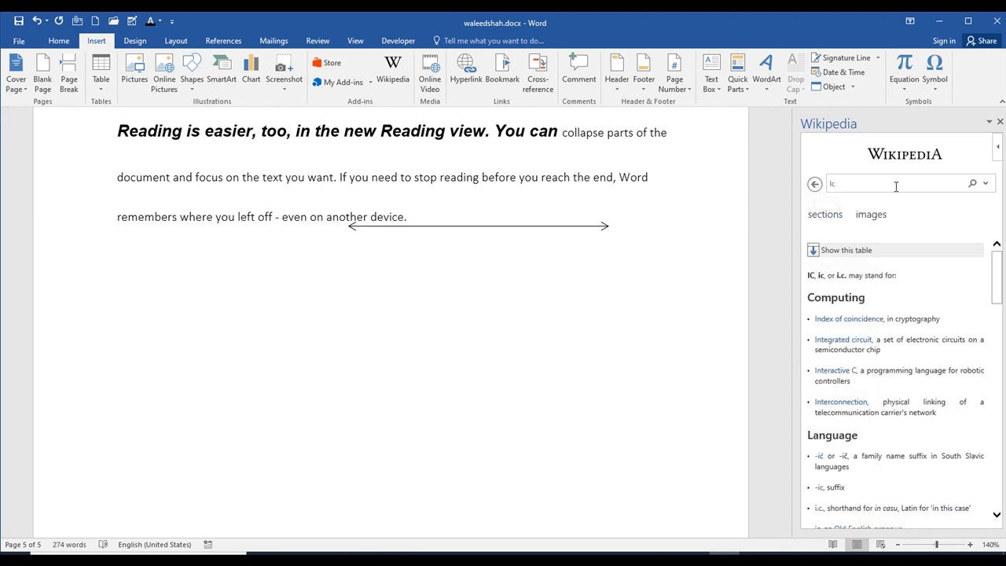
click(830, 340)
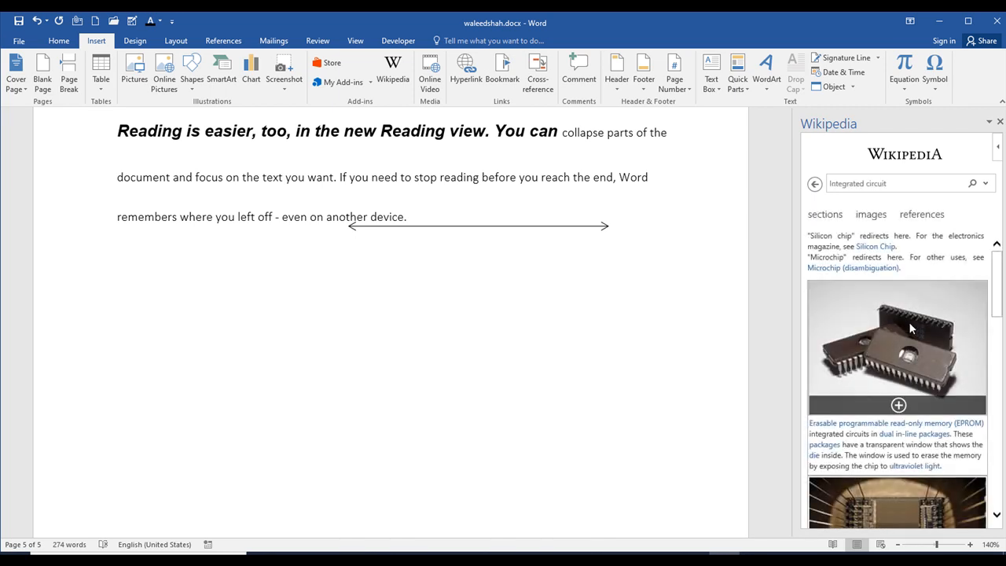
click(899, 406)
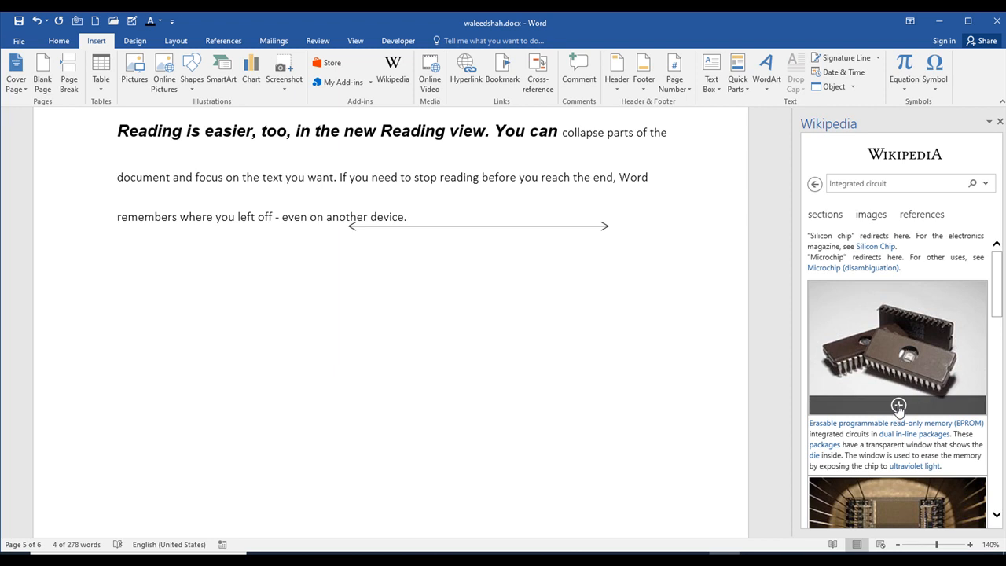
click(898, 406)
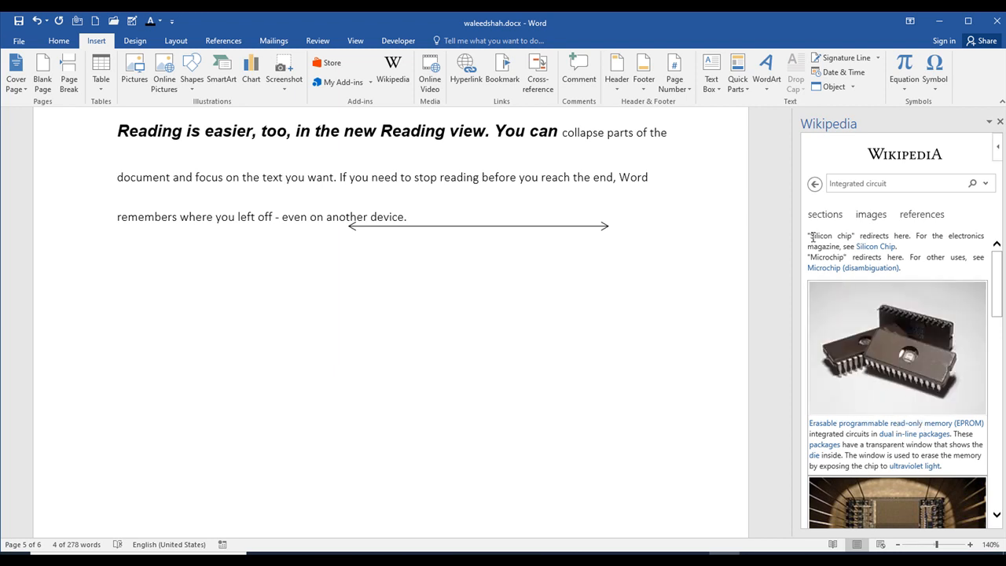
drag(810, 216, 941, 467)
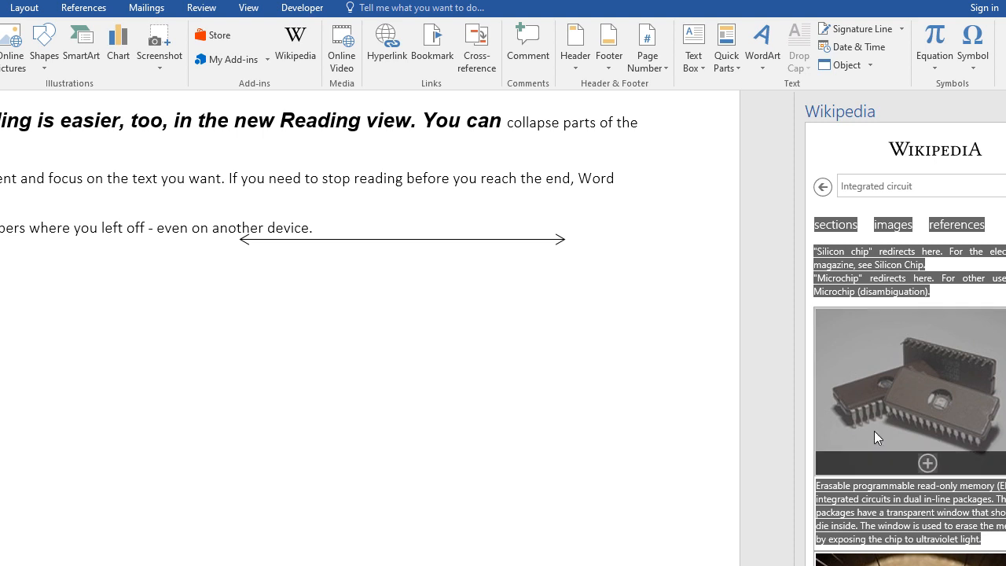
click(932, 464)
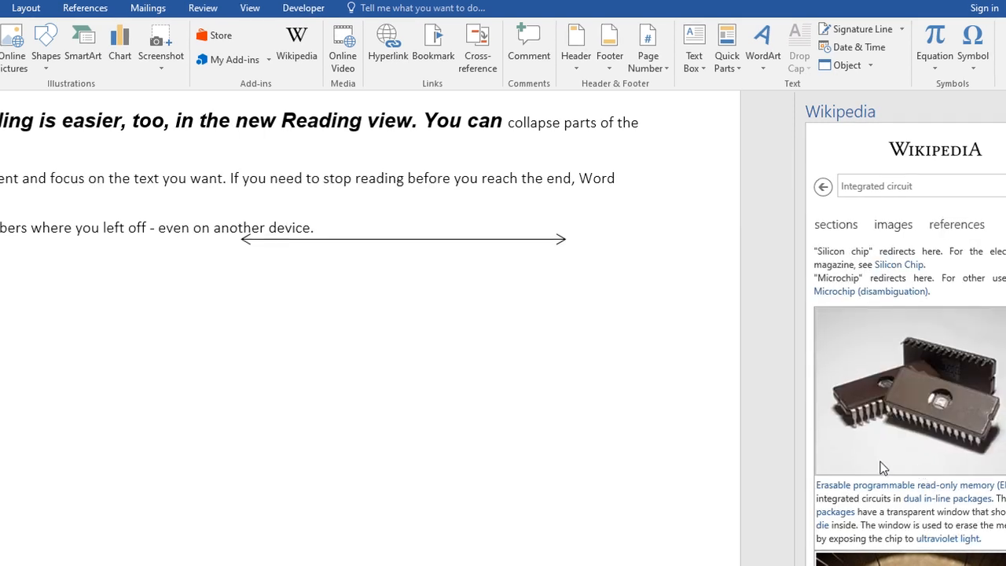
click(287, 277)
drag(275, 285, 215, 275)
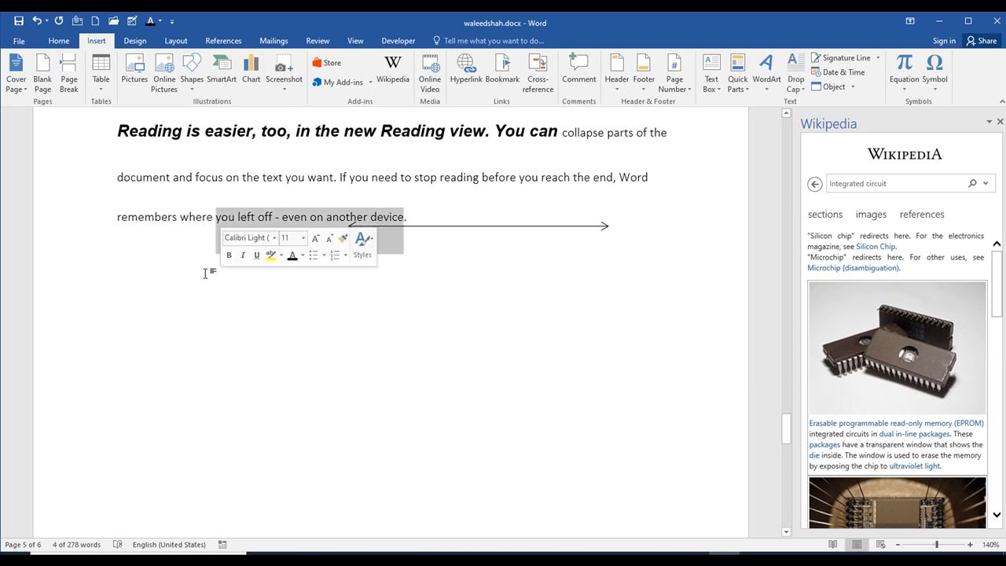
- Clear the text selection and place the text cursor on the empty line below the document's last paragraph
click(152, 275)
drag(122, 270, 193, 309)
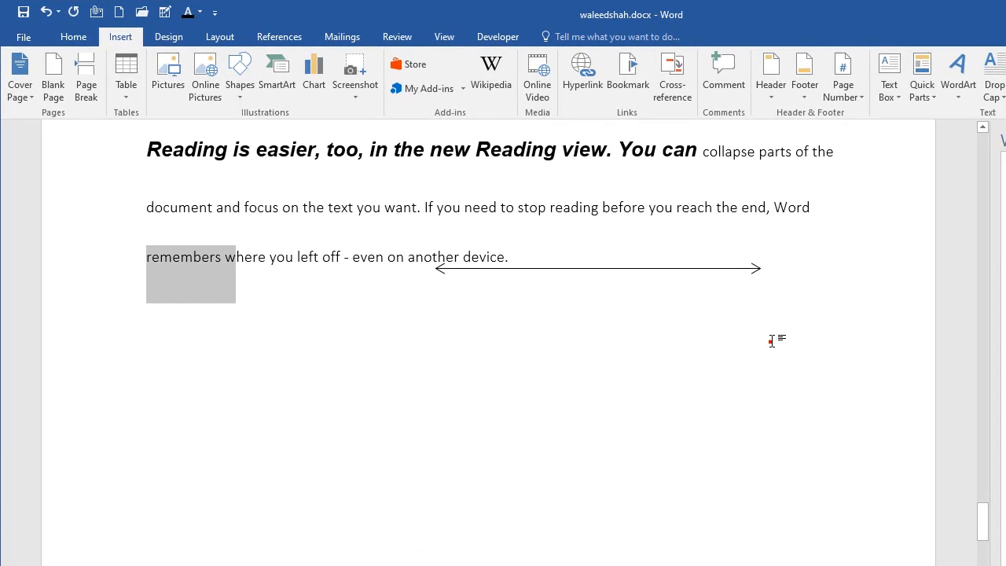
click(703, 317)
click(802, 276)
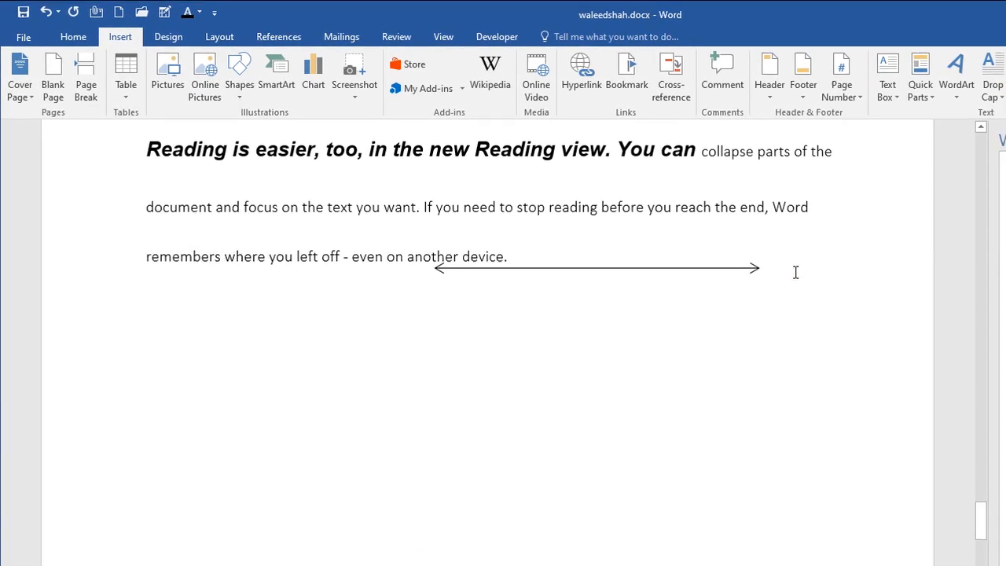
key(Return)
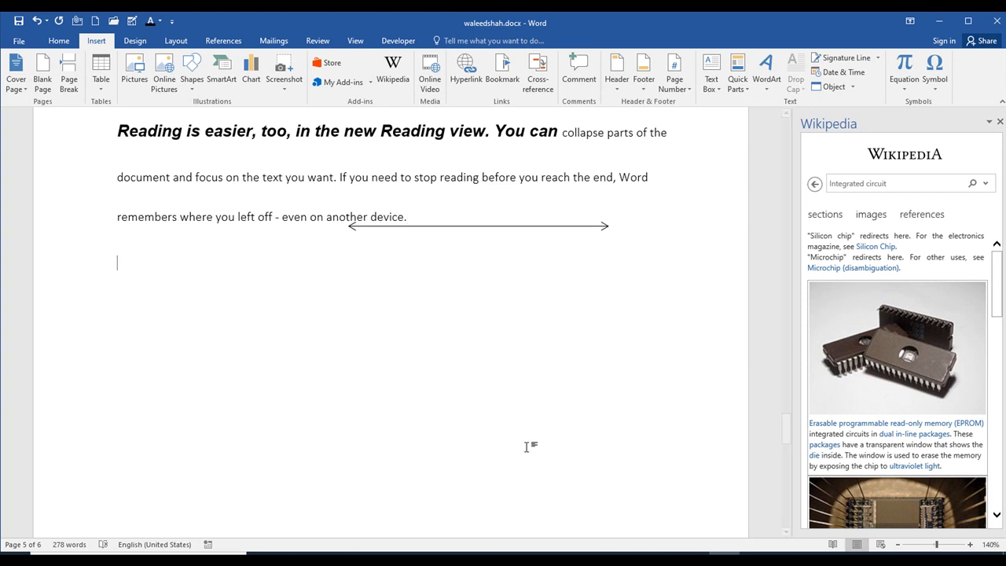
- Copy the introductory paragraph of the "Integrated circuit" article and paste it below the last paragraph of the document
scroll(892, 450, down, 5)
scroll(892, 449, down, 3)
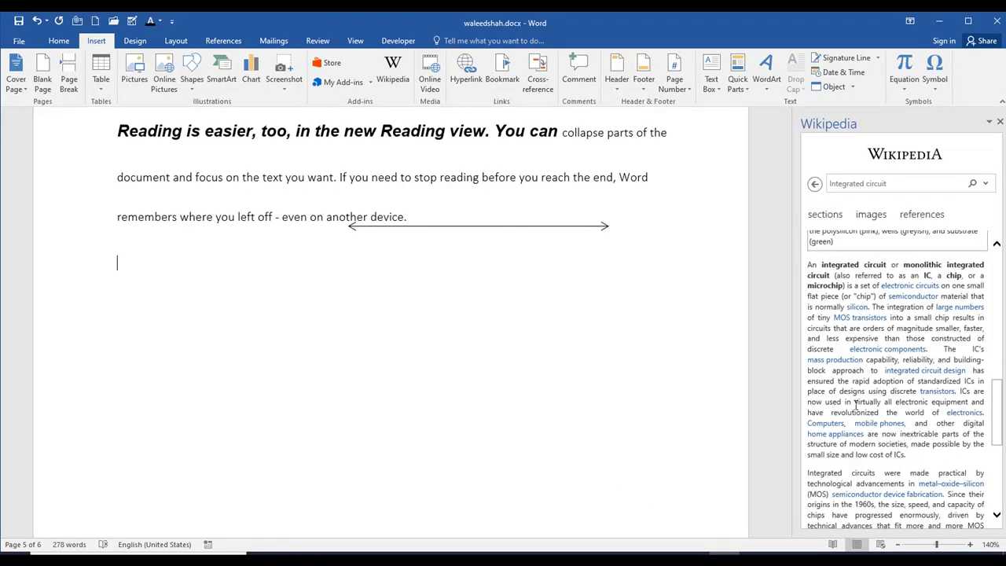
drag(810, 266, 929, 399)
drag(952, 459, 981, 530)
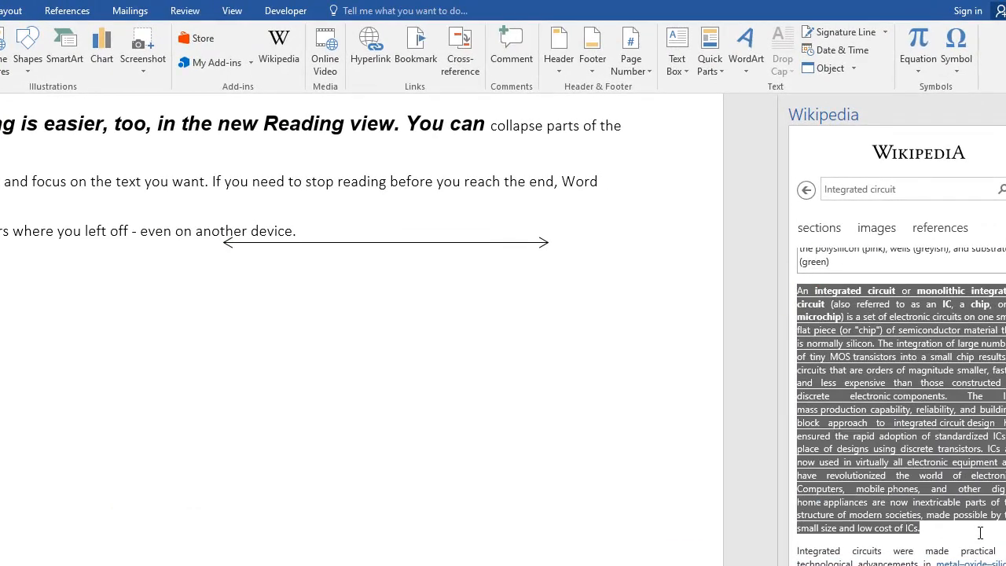
right_click(862, 403)
click(879, 416)
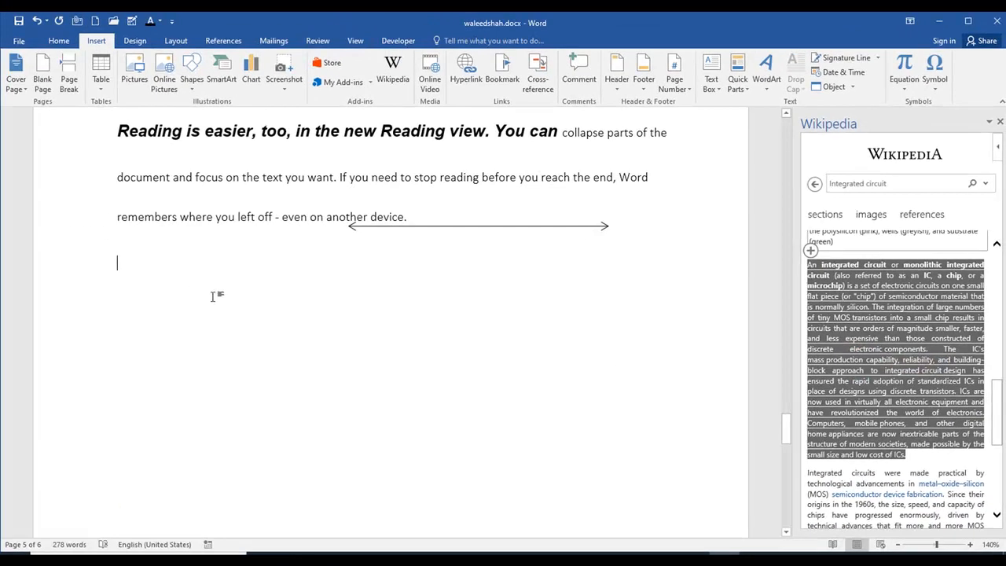
click(157, 285)
right_click(236, 303)
click(265, 355)
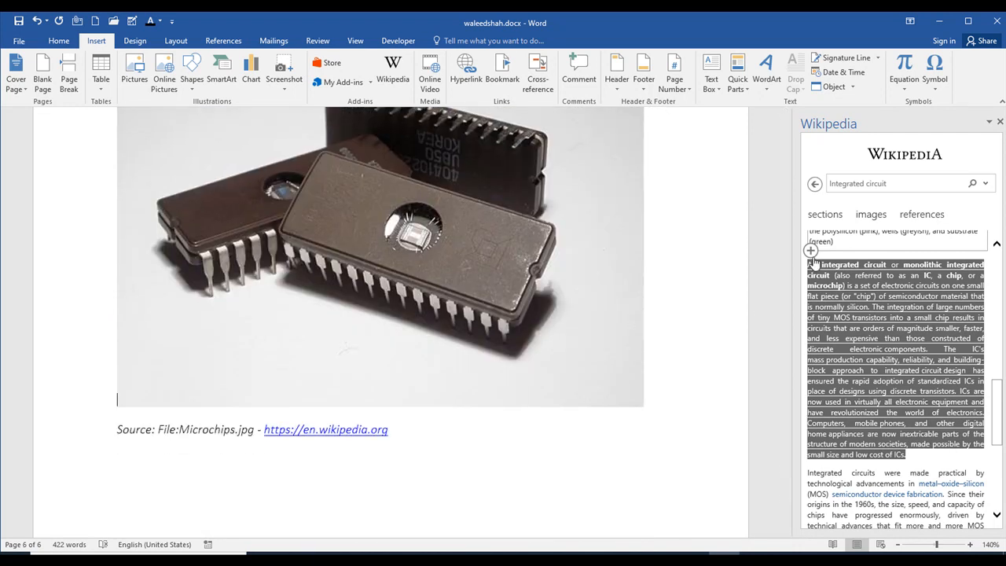
- Insert the selected introductory paragraph through the Wikipedia add-in, and replace it with the opening lines of the article's second paragraph
click(811, 251)
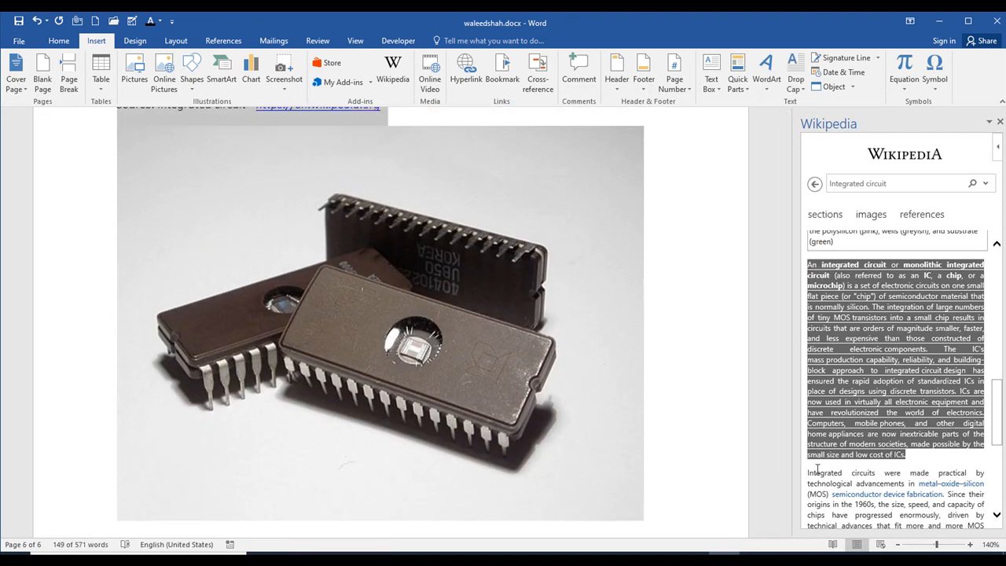
triple_click(818, 470)
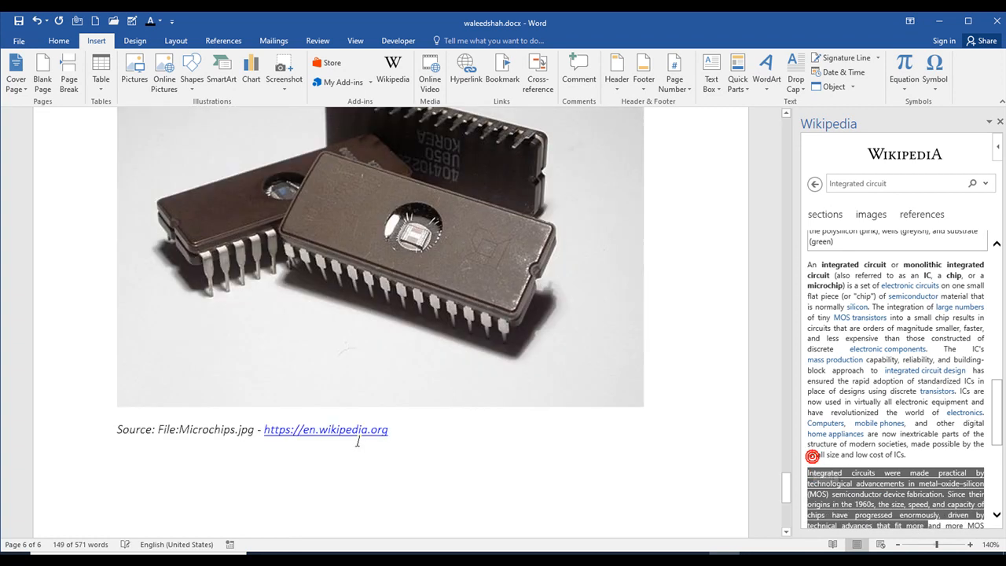
scroll(436, 367, up, 5)
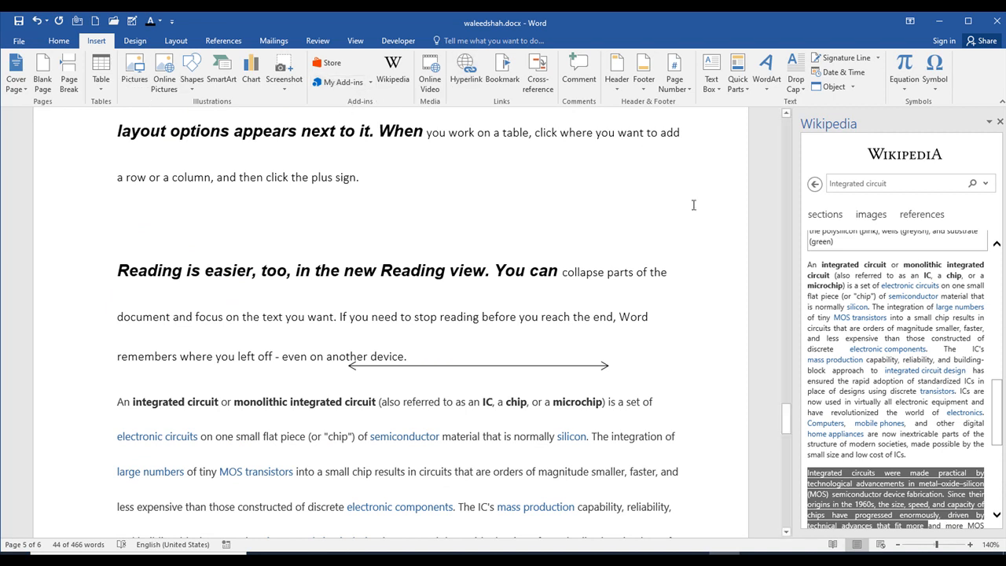
- Start inserting an online video and search YouTube for "box"
click(434, 92)
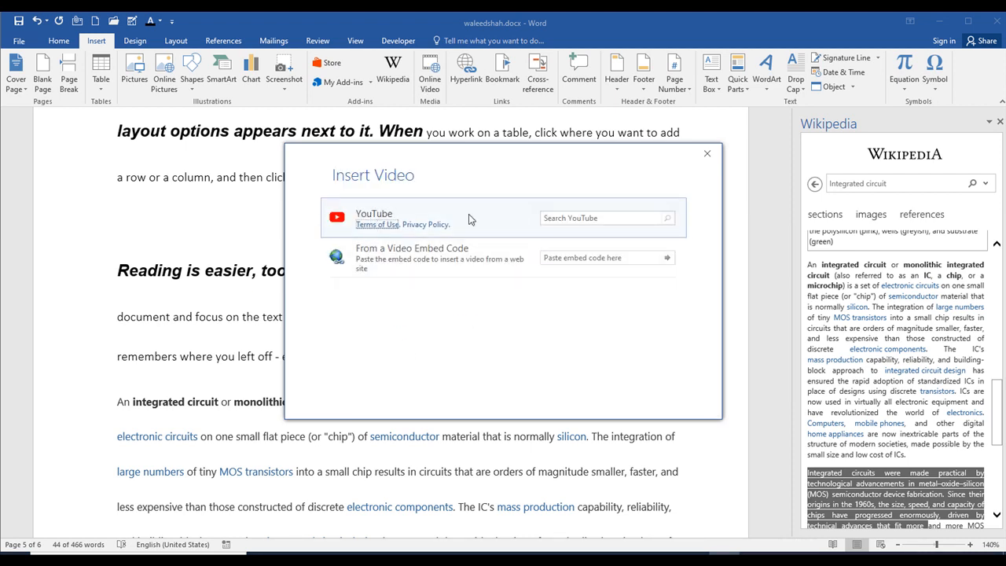
click(586, 217)
key(Return)
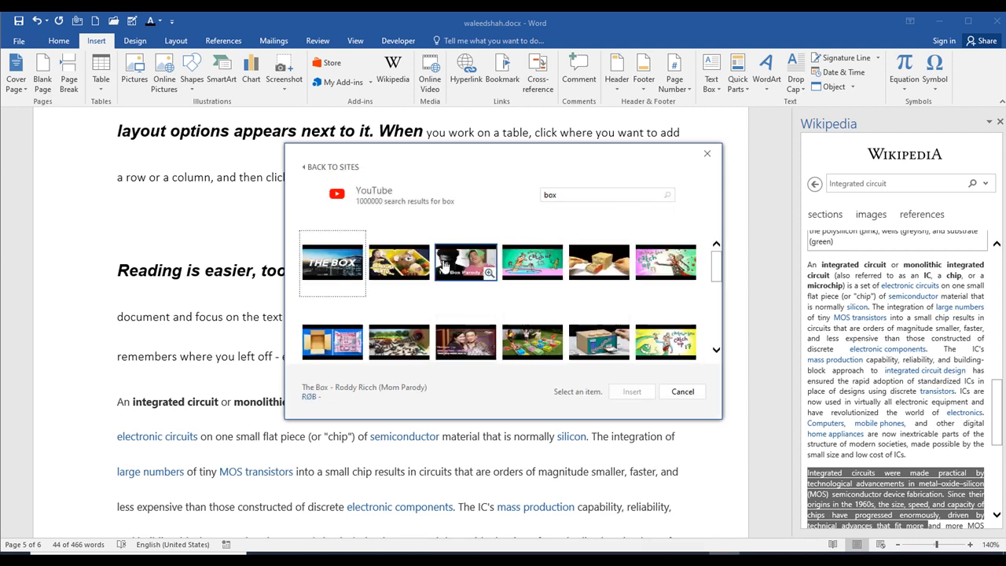
- Search YouTube for "tom an jerry", insert the first video into the document and widen it to 6.32"
click(593, 194)
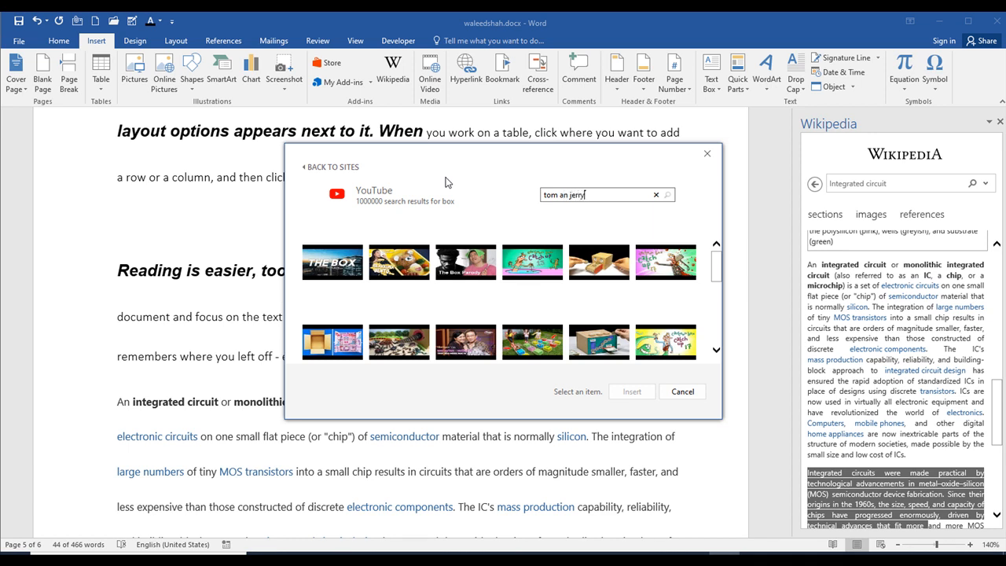
key(Return)
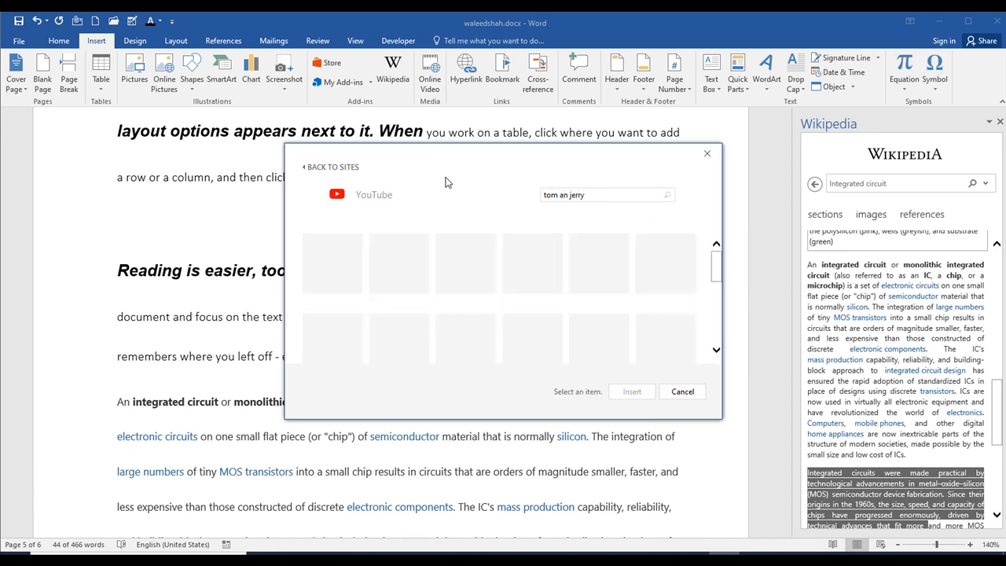
click(330, 272)
click(632, 391)
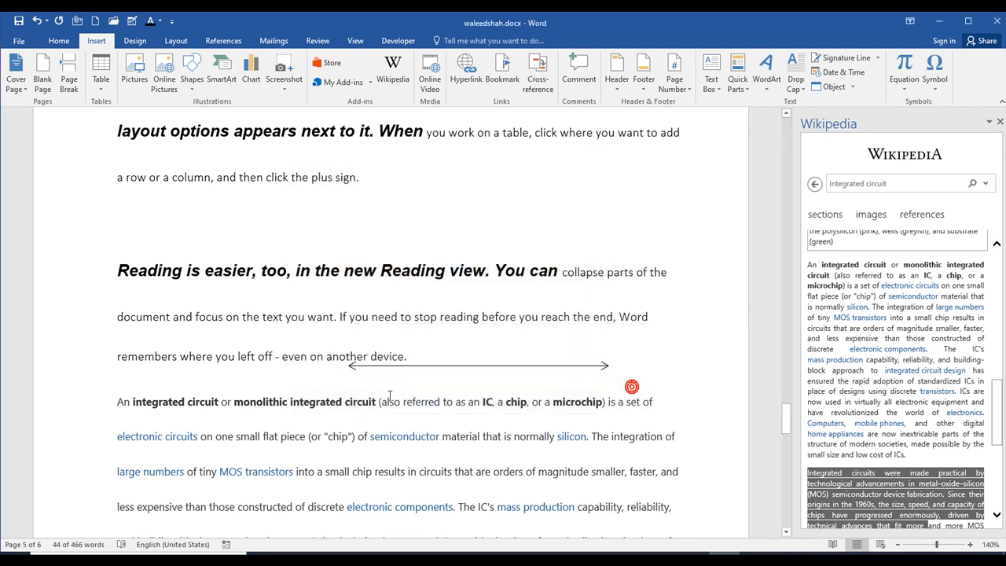
scroll(470, 383, down, 2)
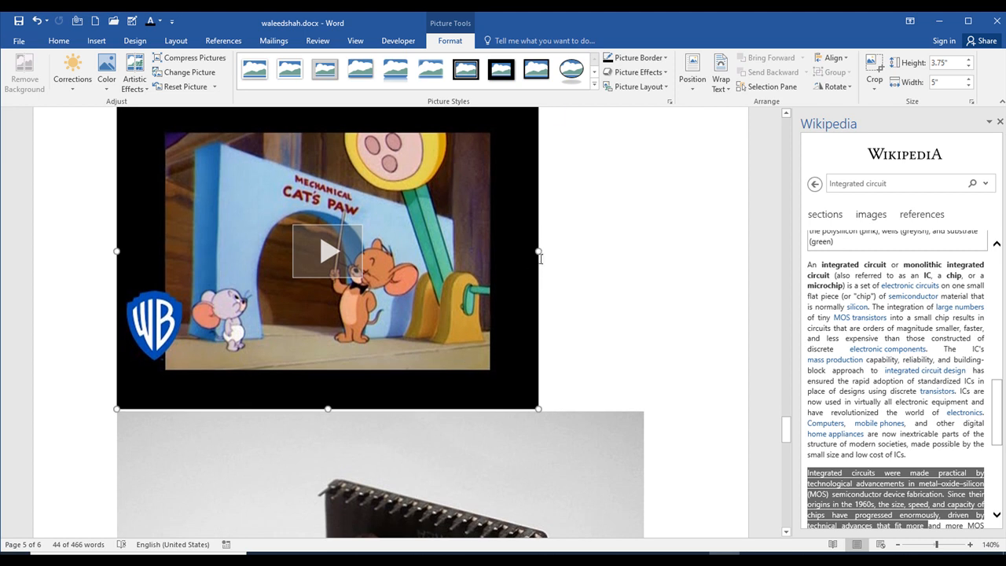
drag(538, 252, 651, 265)
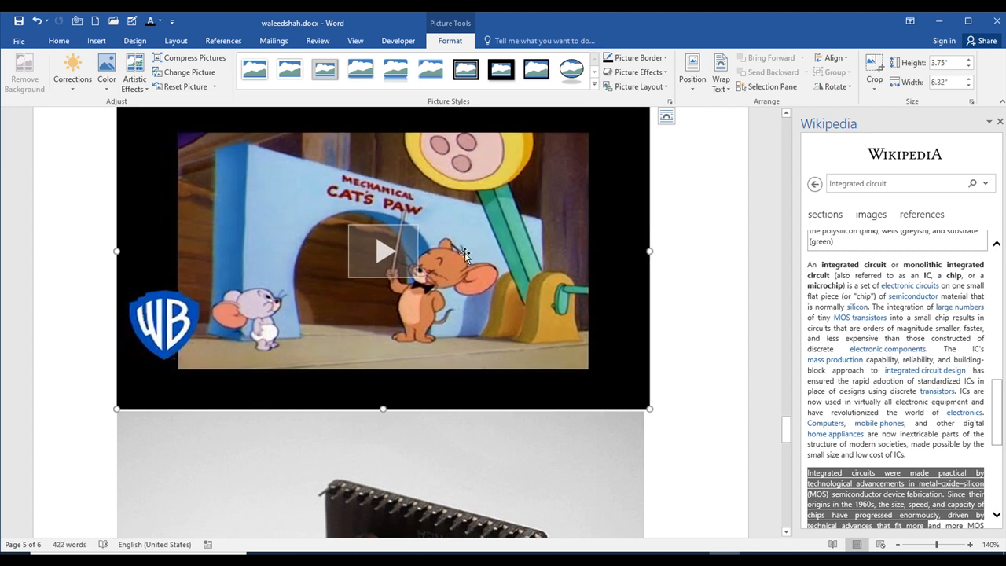
- Play the inserted Tom & Jerry video inside the document and close its player
click(402, 256)
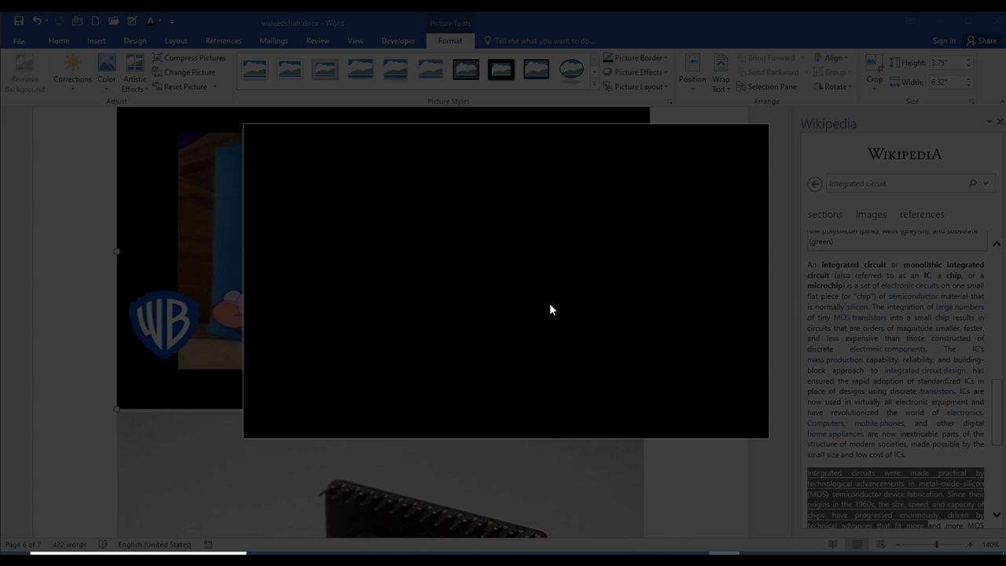
click(857, 554)
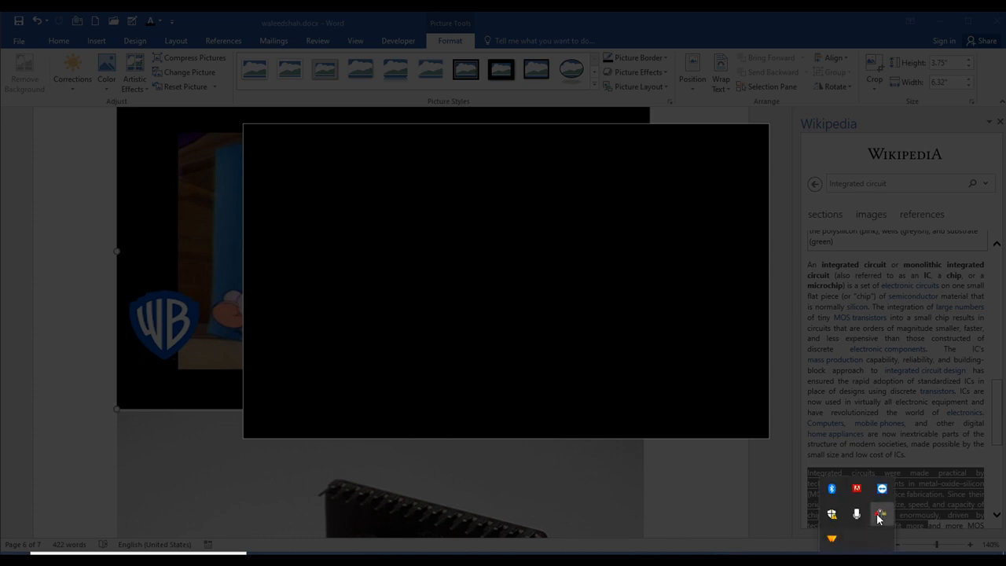
click(879, 517)
click(882, 437)
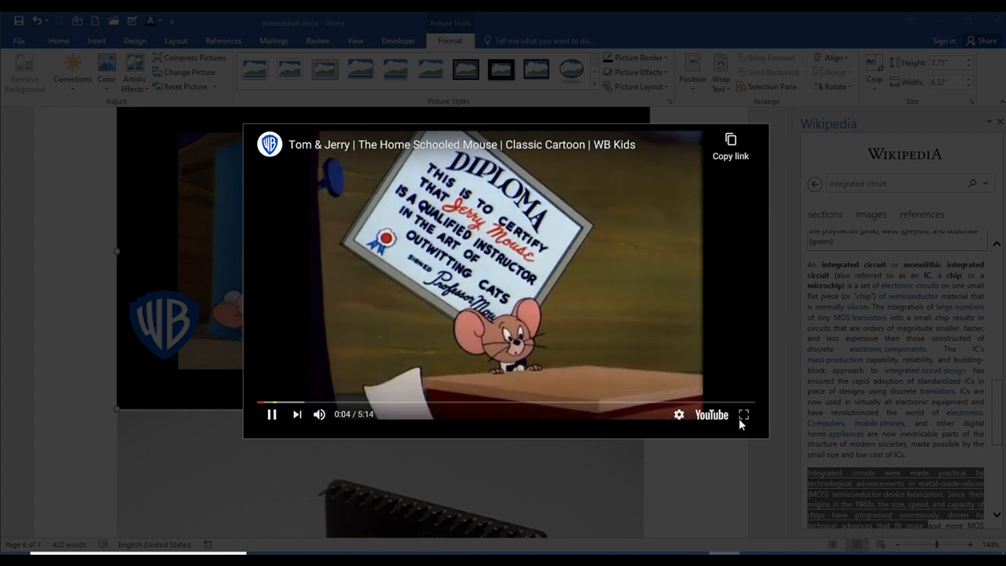
click(712, 485)
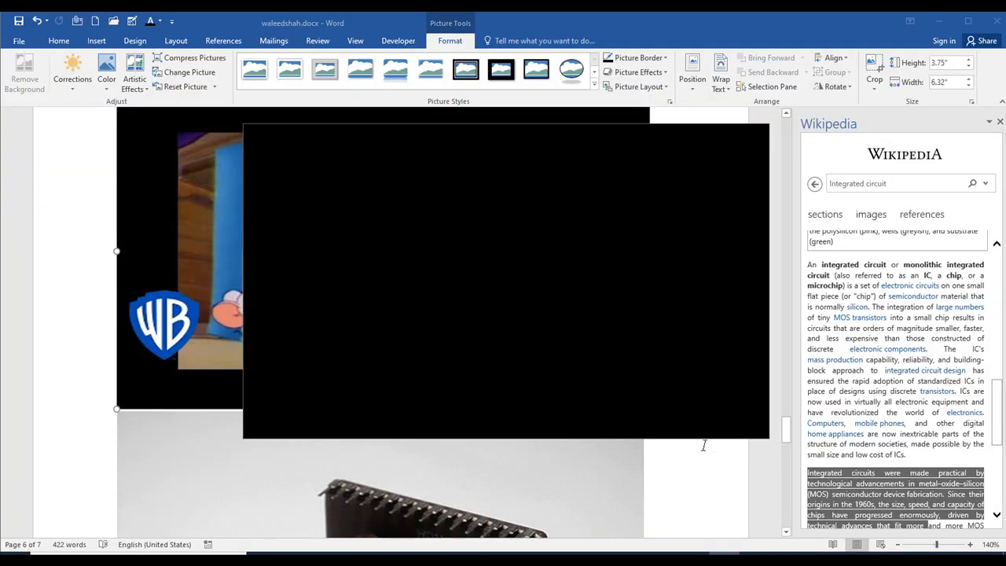
- Delete the Tom & Jerry video above the EPROM chips picture
scroll(381, 141, up, 1)
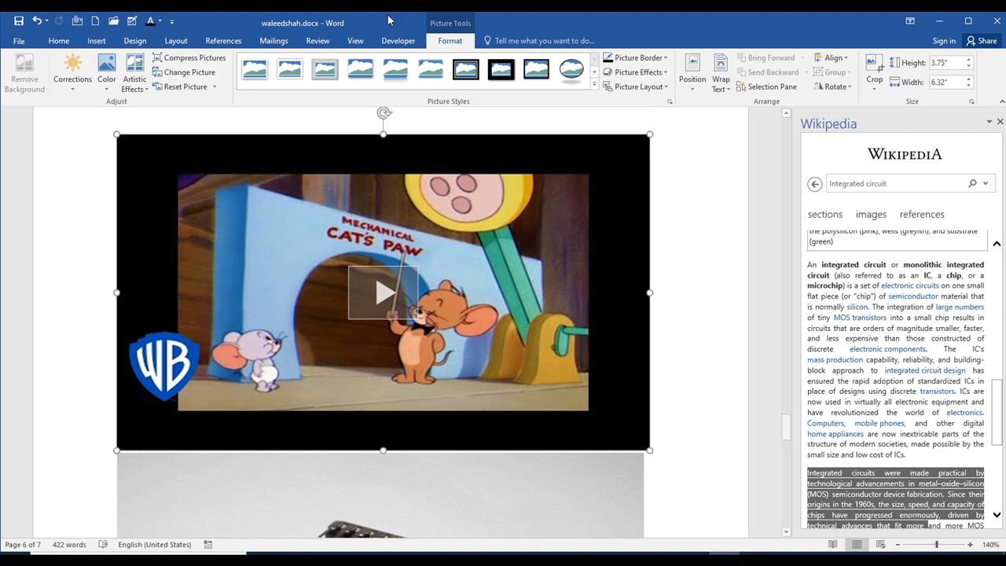
key(Delete)
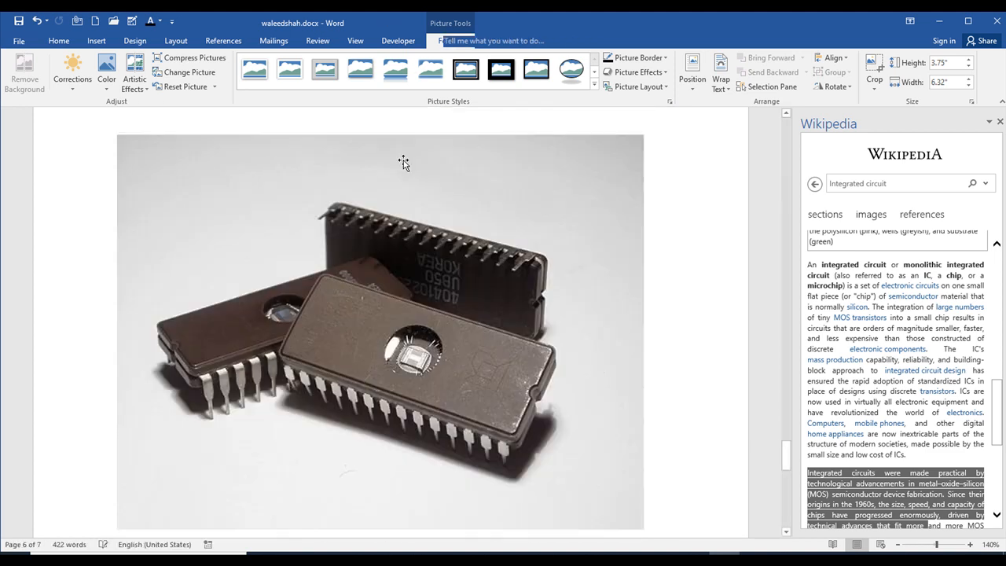
- Select "document and focus on the text you want. If you need to stop" in the "Reading is easier" paragraph and close the Wikipedia pane
click(97, 40)
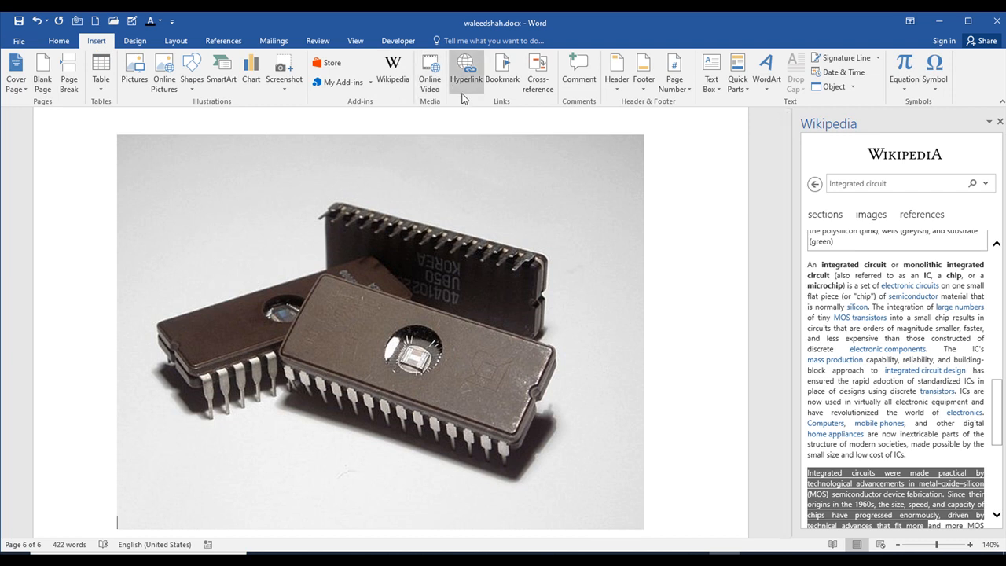
scroll(466, 265, up, 2)
scroll(466, 265, up, 10)
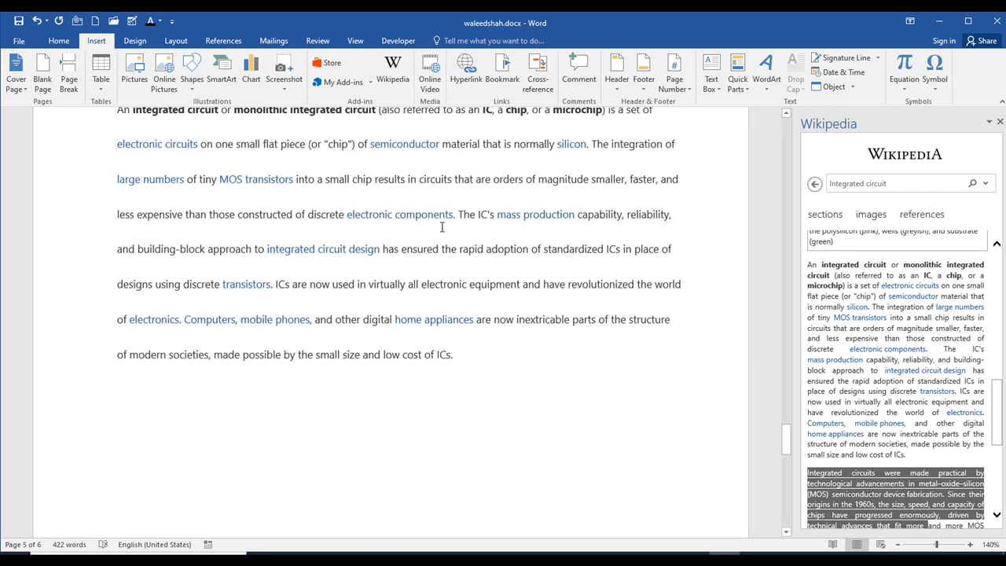
scroll(377, 226, up, 3)
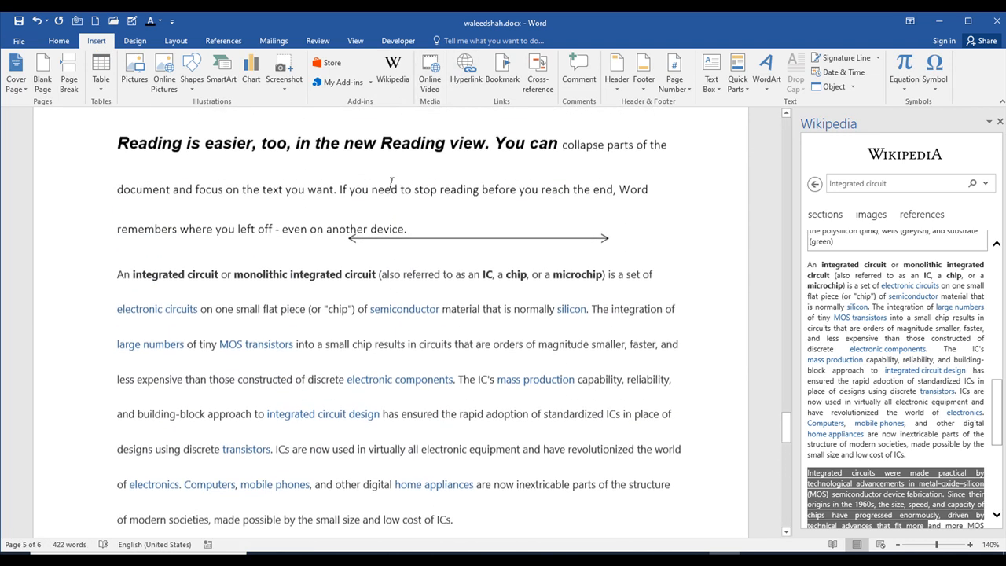
drag(439, 277, 4, 301)
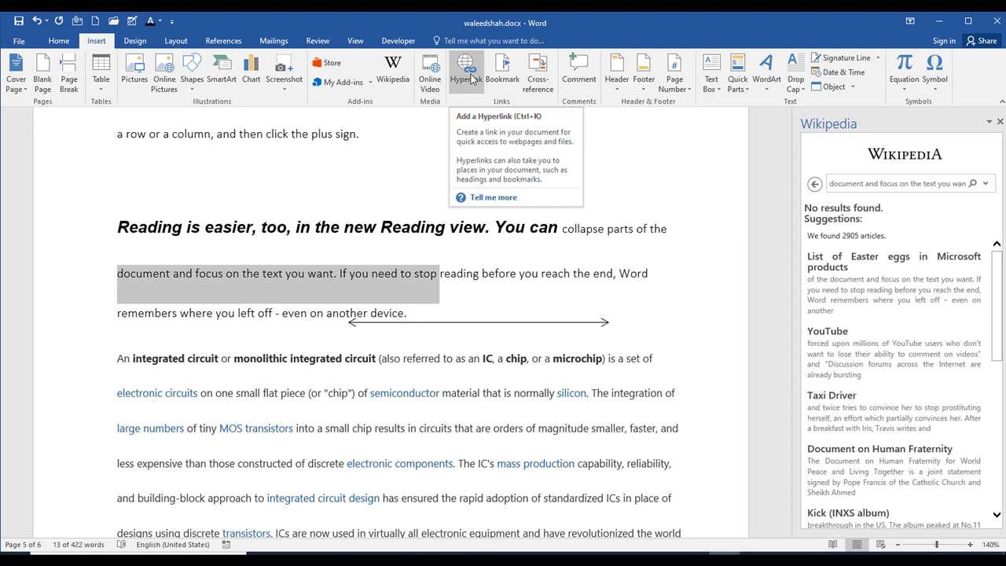
click(1000, 121)
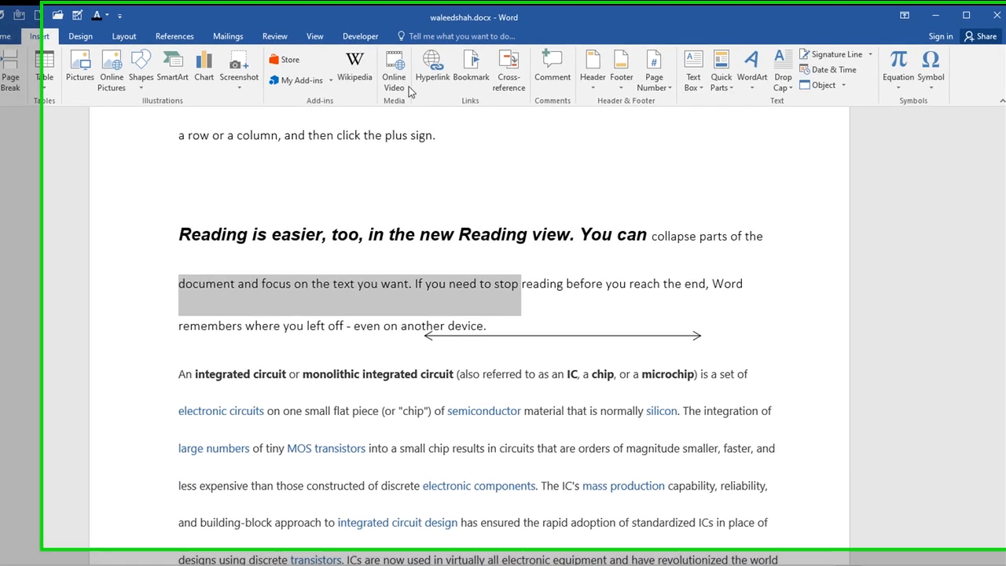
- Insert a hyperlink on the selected text with the address google.com
click(430, 92)
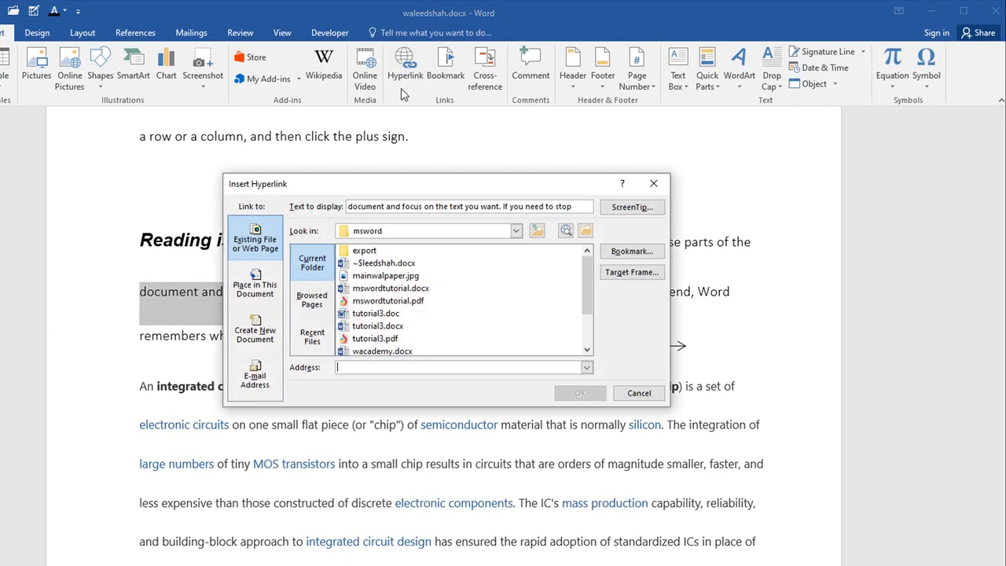
click(352, 369)
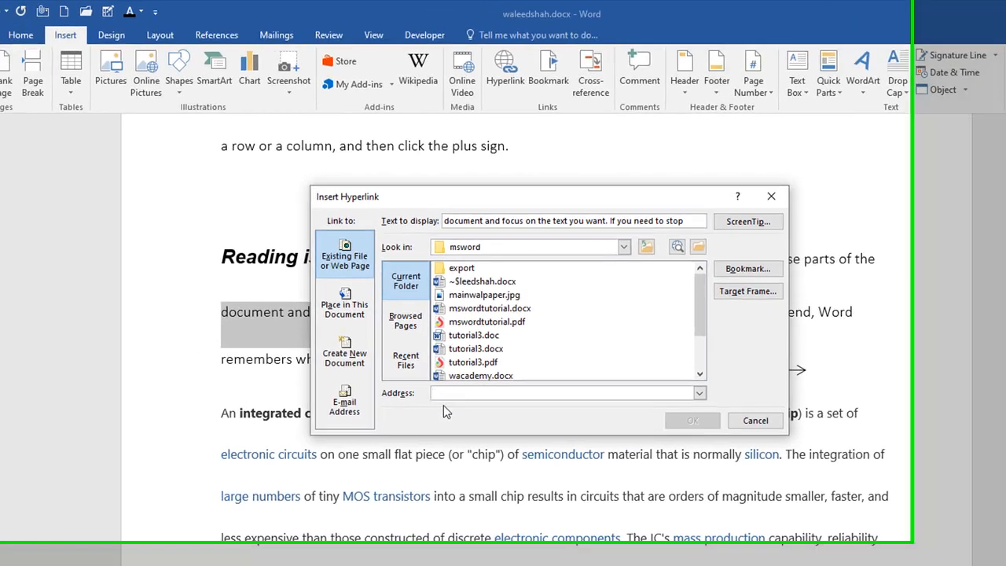
text(goog)
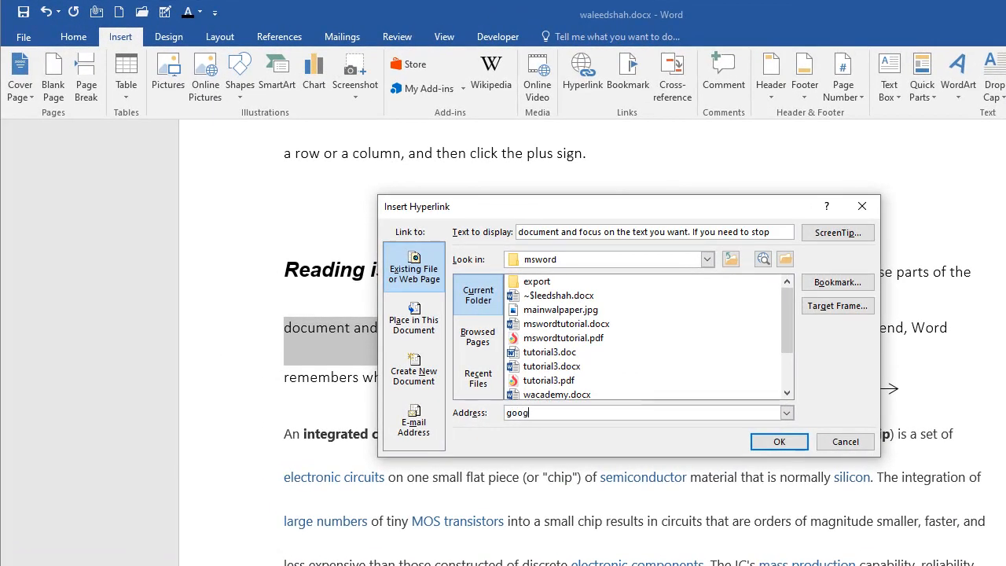
text(le.com)
click(781, 440)
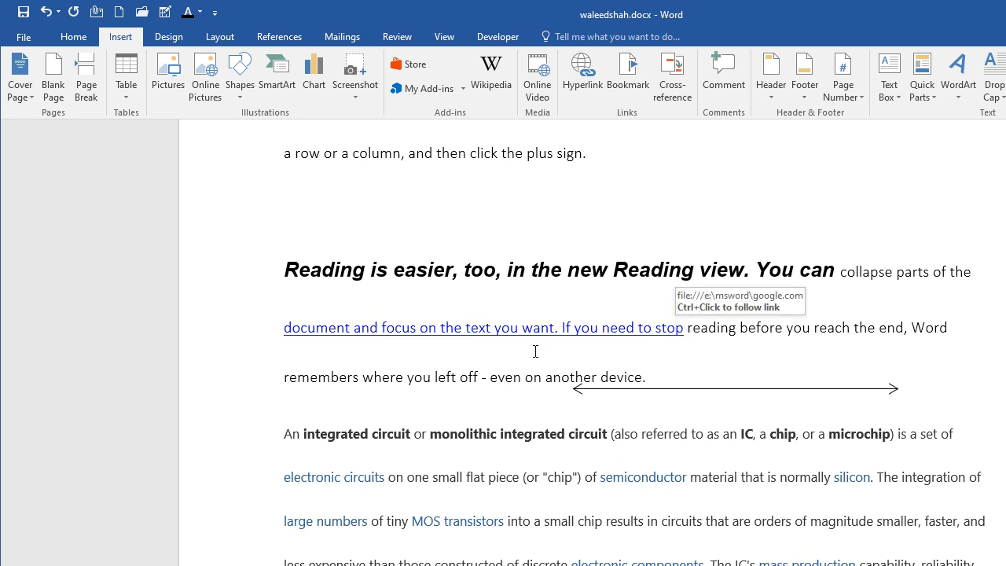
- Test the new hyperlink in the "Reading is easier" paragraph by following it
ctrl+click(525, 328)
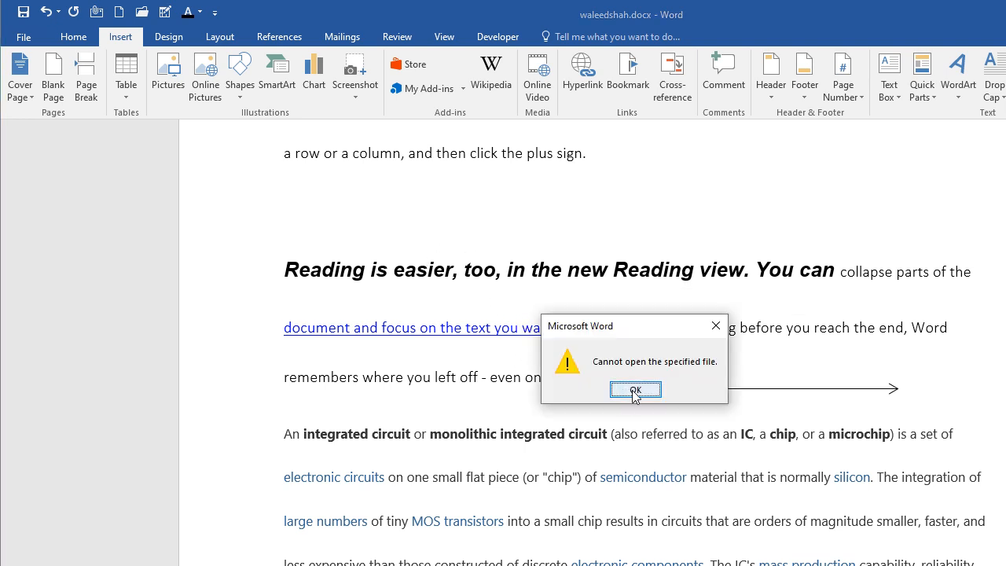
click(634, 388)
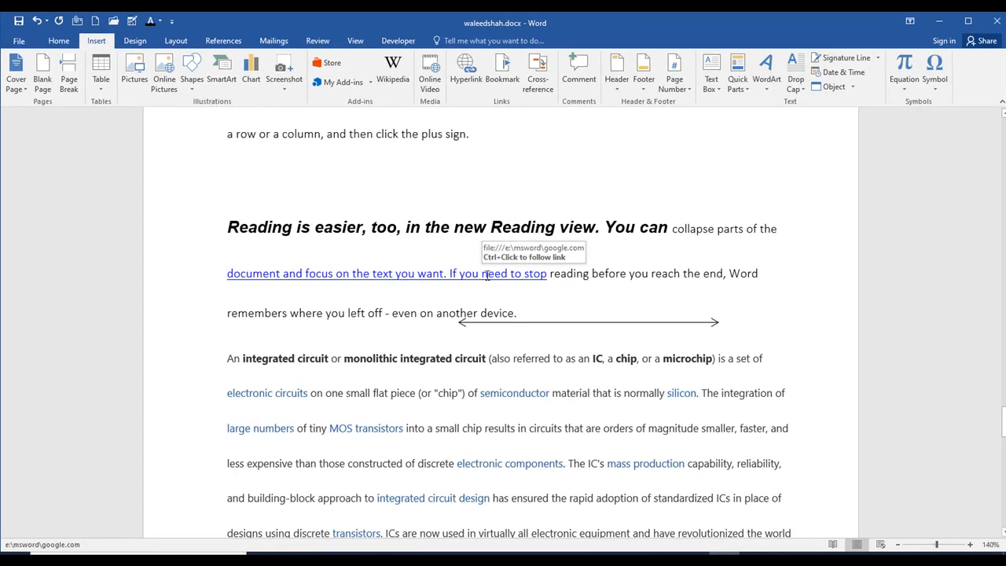
click(464, 72)
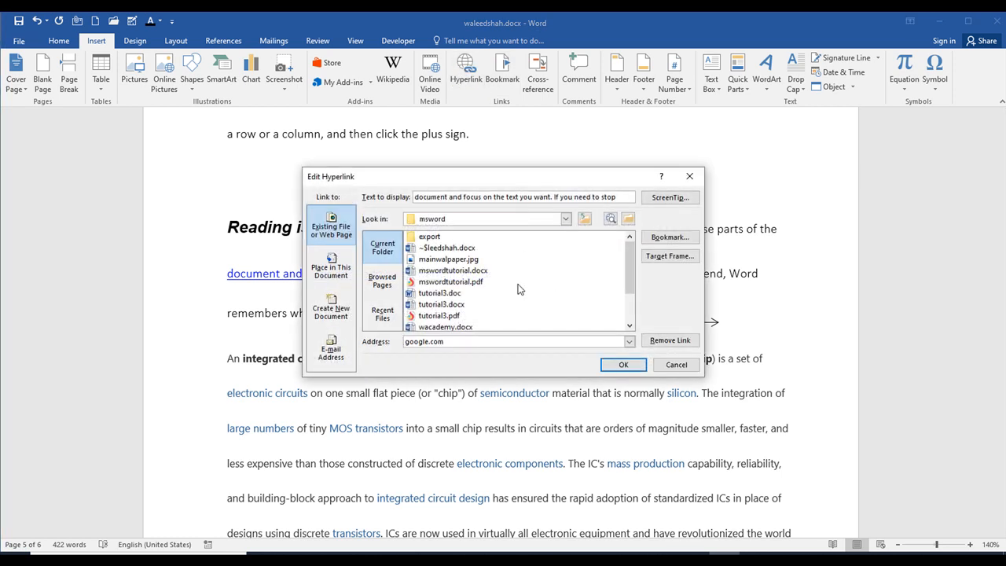
click(442, 341)
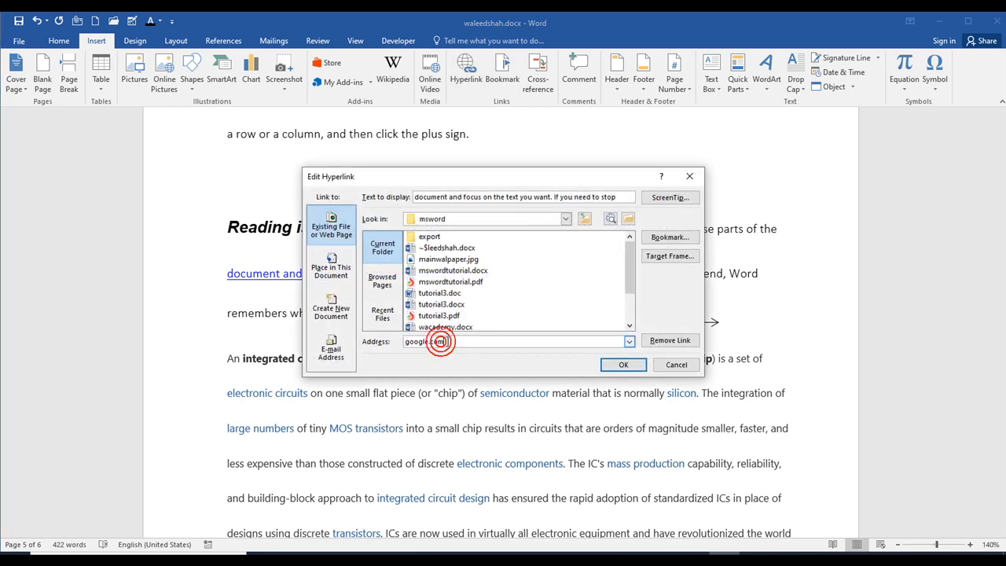
drag(448, 342, 387, 350)
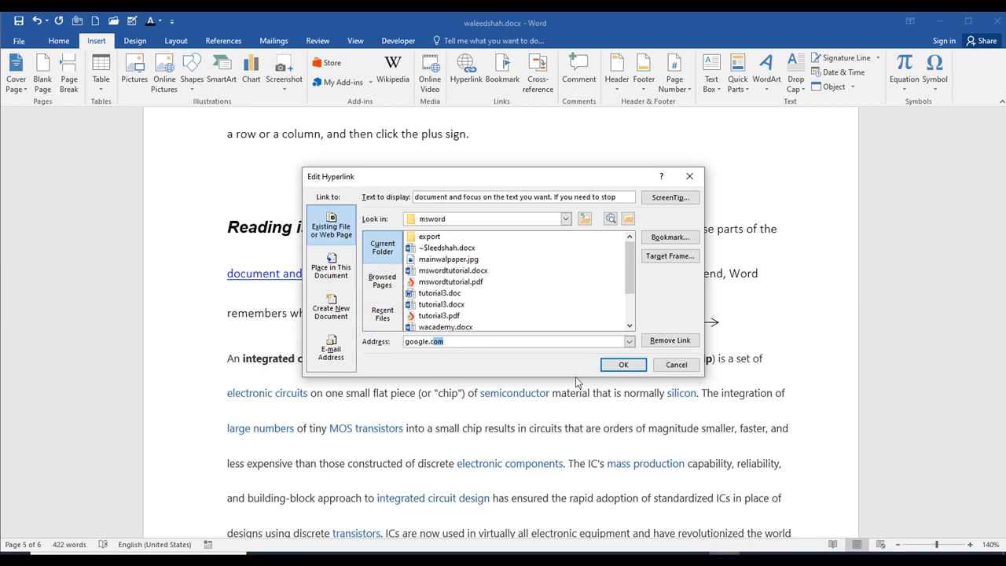
click(668, 366)
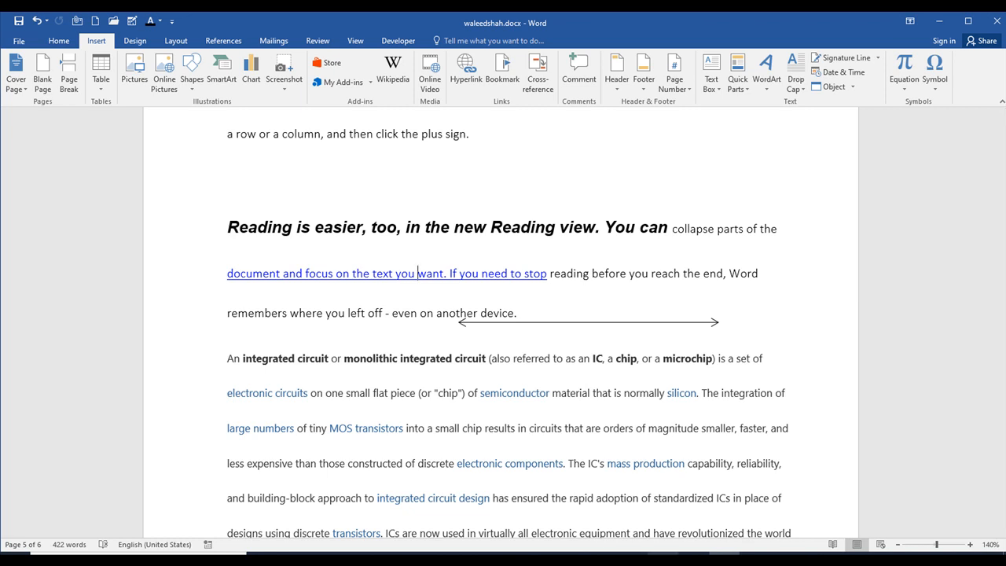
- Switch to Chrome, show the "diagram" Google image results and close the safefinder page
click(540, 559)
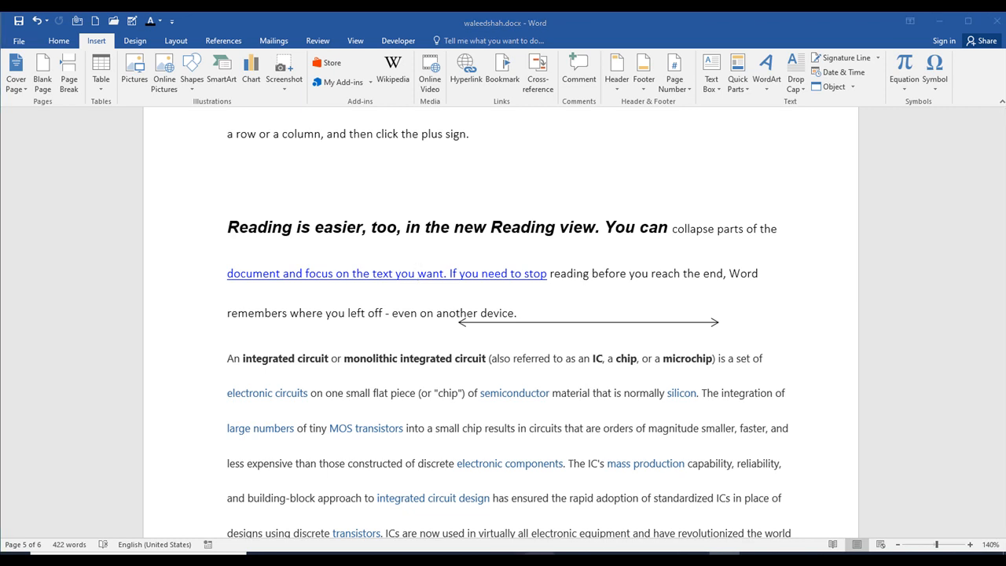
click(939, 27)
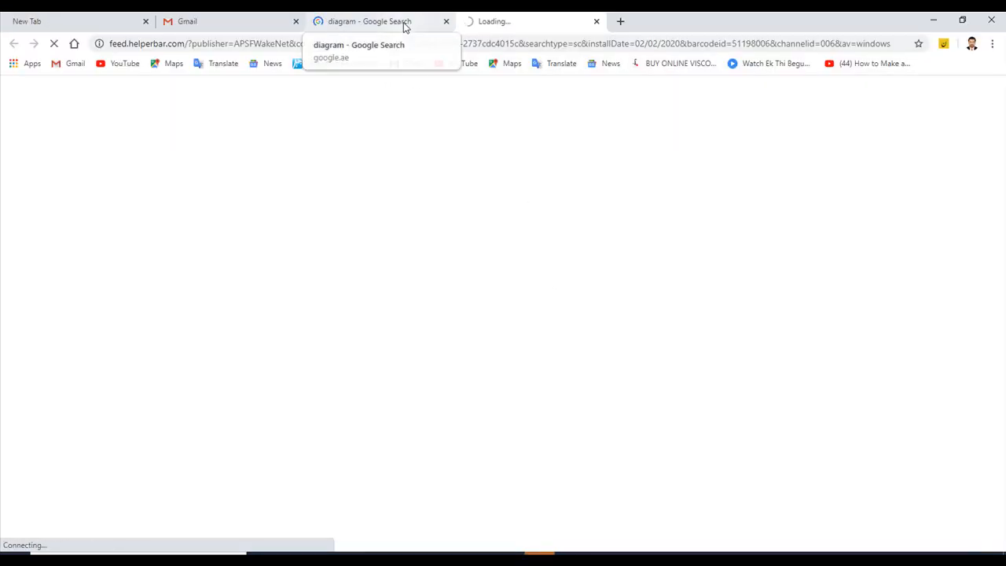
click(403, 24)
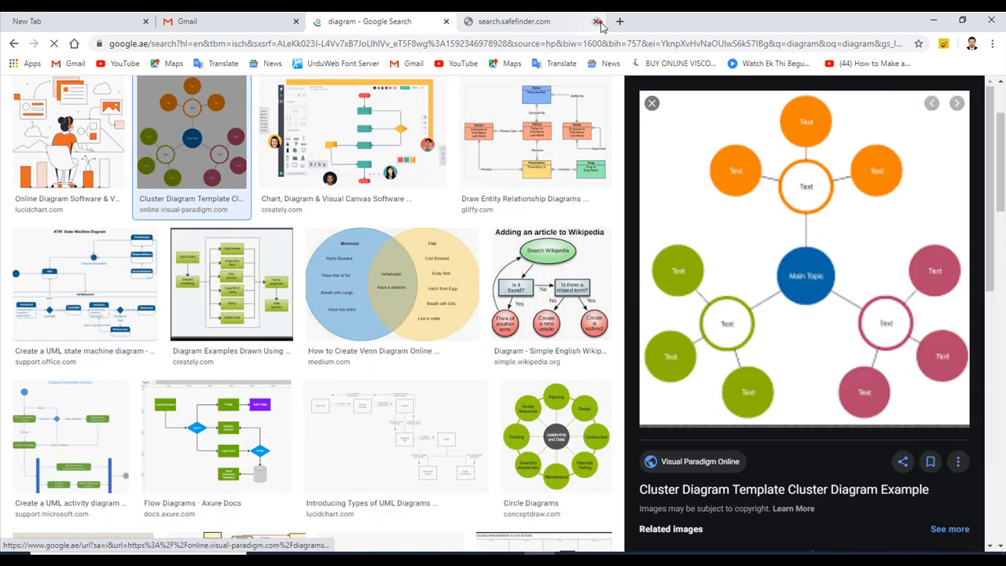
click(595, 21)
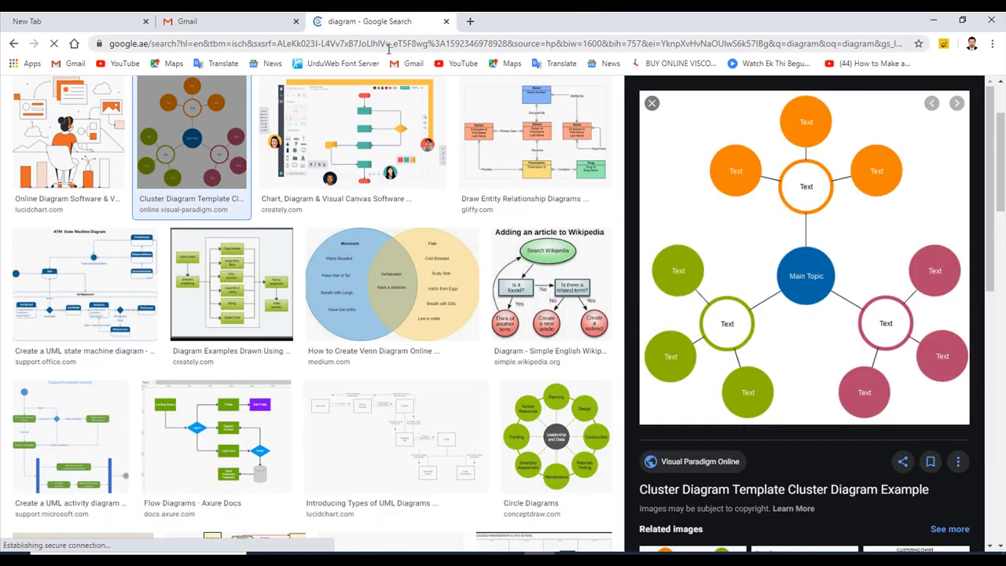
- Copy the full web address of the "diagram" Google image results page
click(356, 43)
right_click(351, 46)
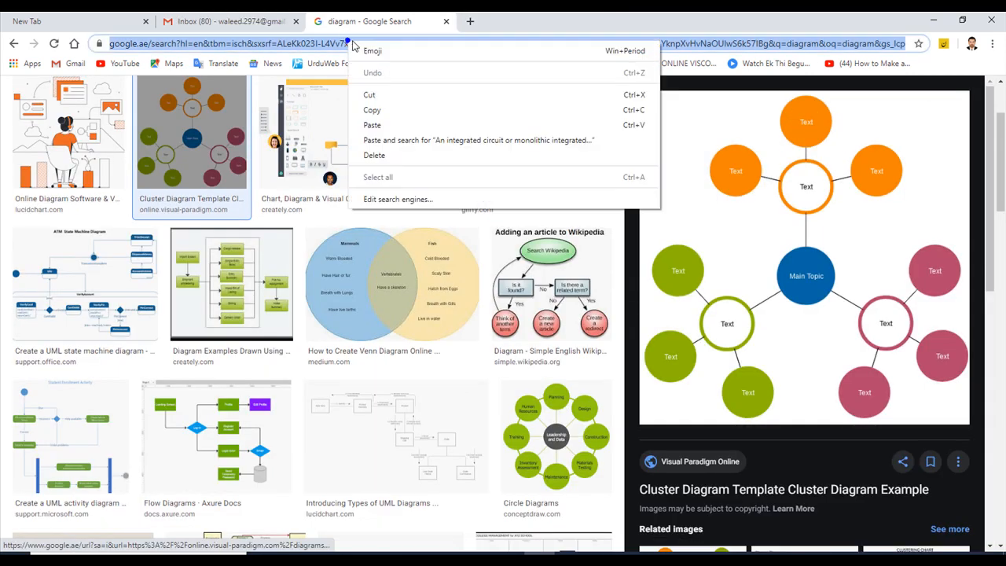
click(377, 111)
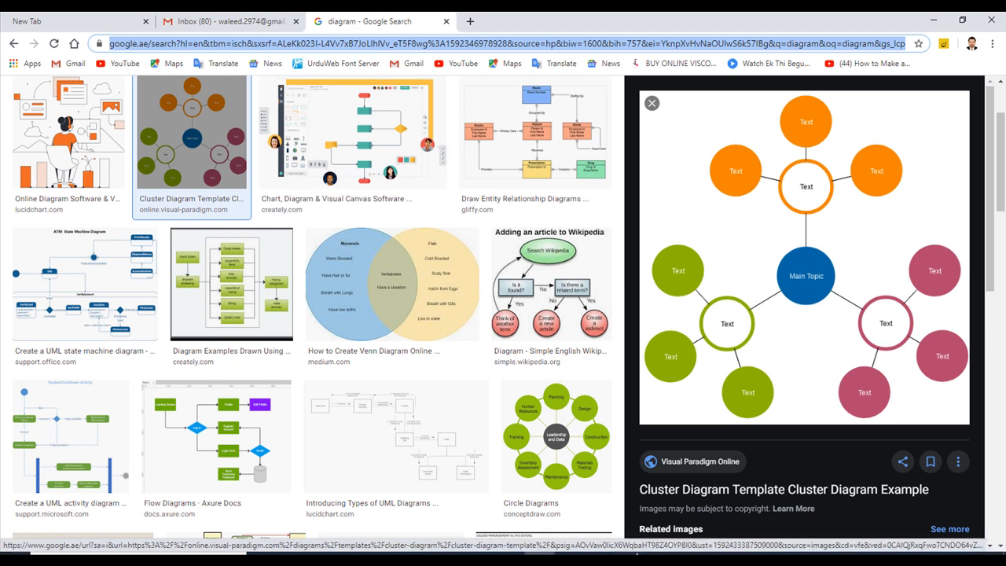
- Switch back to Word and replace the "Reading is easier" hyperlink's address with the copied diagram image results address
click(725, 554)
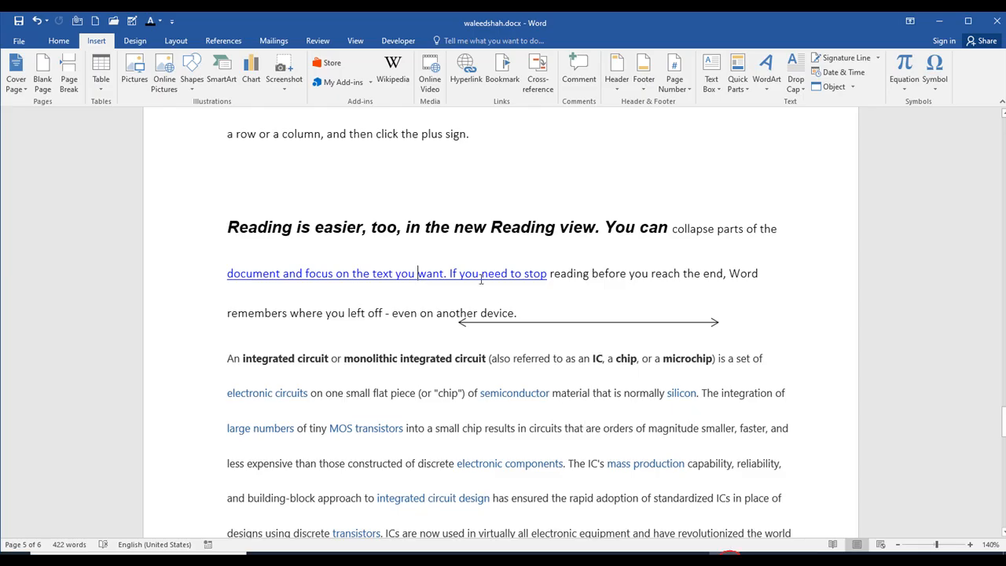
drag(553, 274, 227, 274)
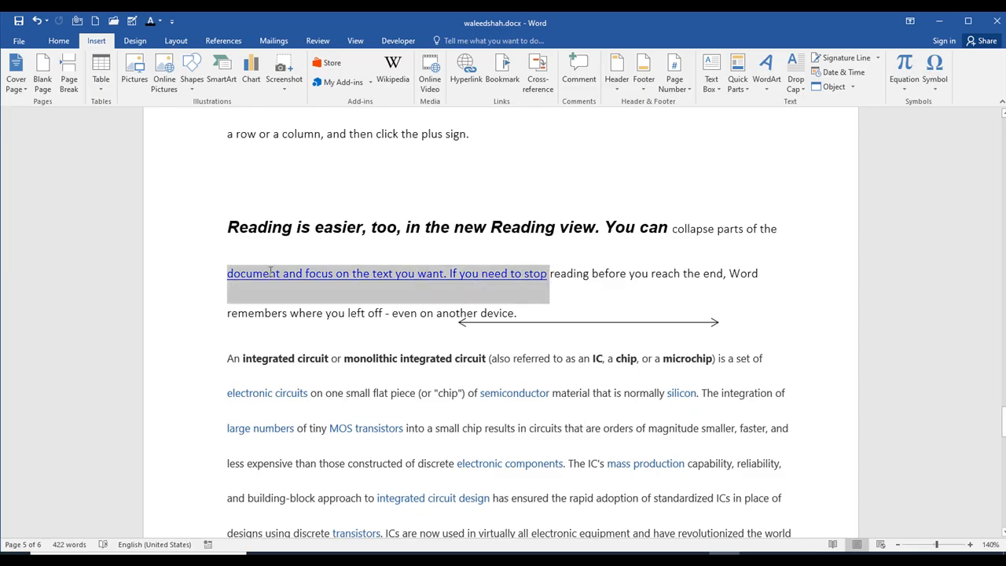
click(466, 77)
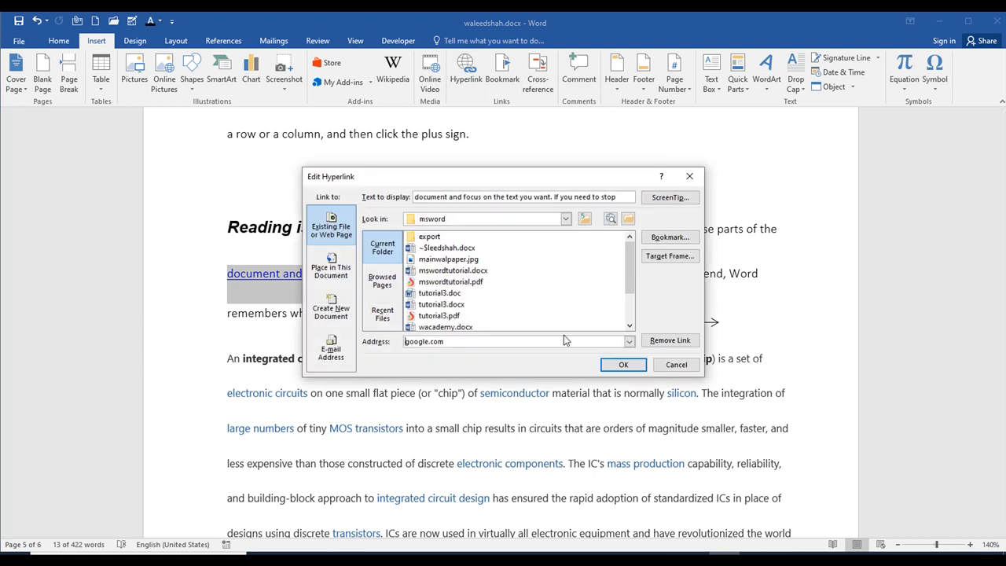
double_click(474, 340)
right_click(419, 344)
click(456, 380)
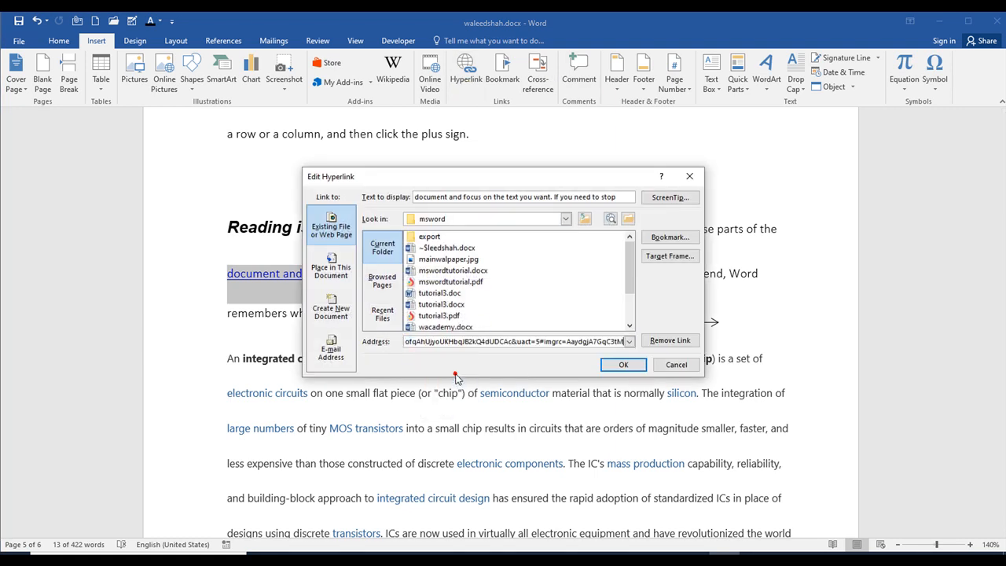
click(622, 364)
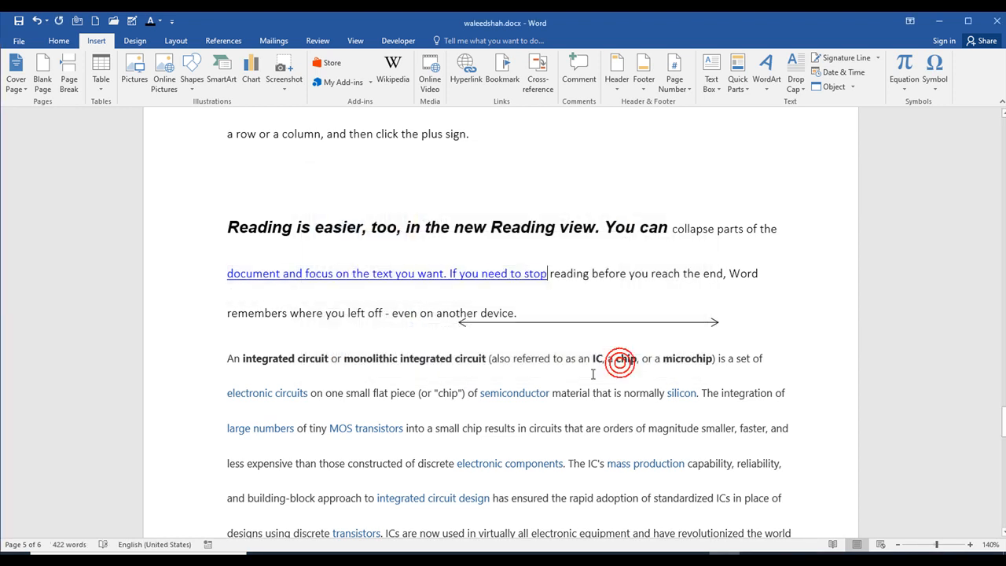
- Test the edited hyperlink by following it to the diagram image results
ctrl+click(454, 272)
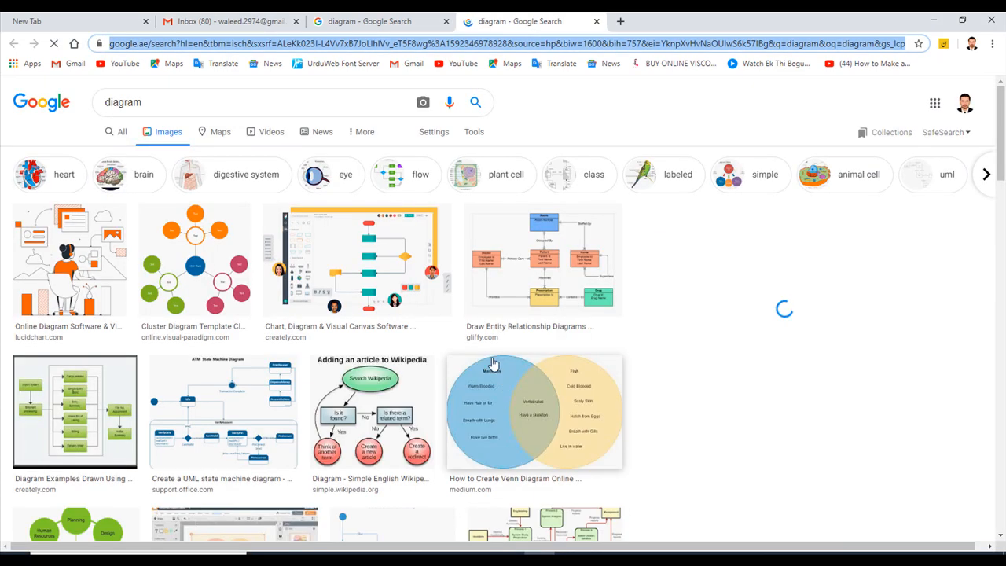
click(235, 236)
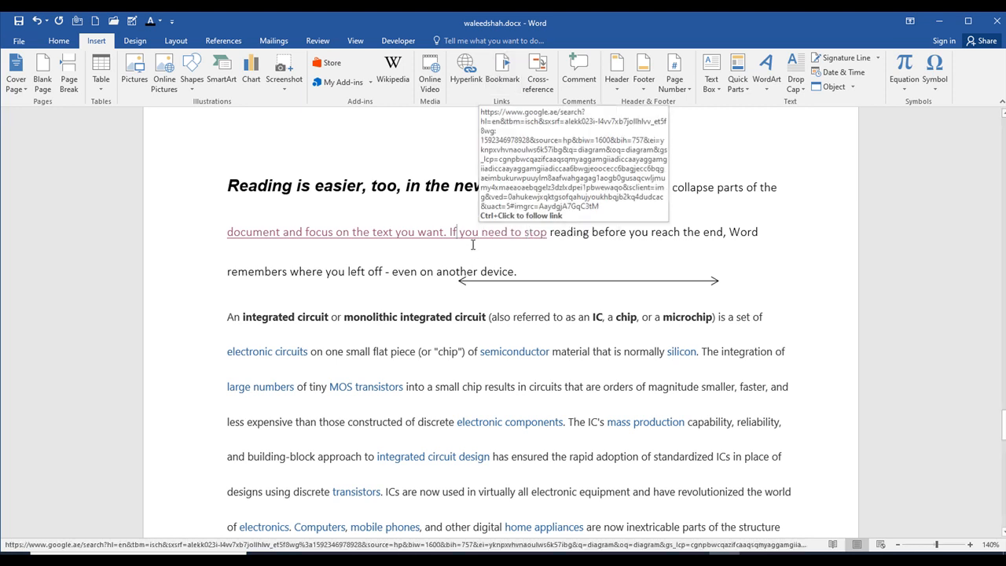
- Add a bookmark named "sd" to the hyperlinked text in the "Reading is easier" paragraph
drag(549, 233, 228, 232)
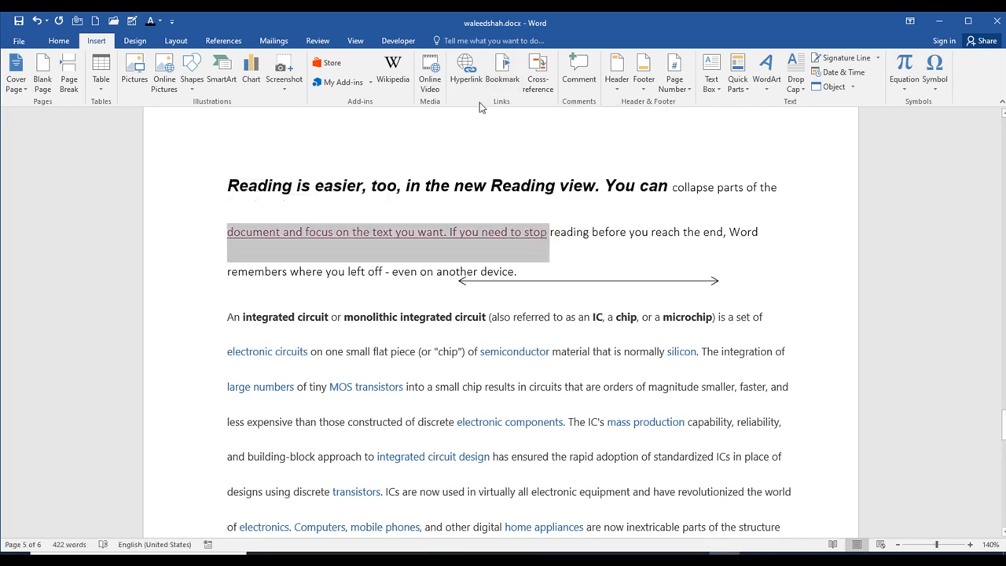
click(503, 70)
click(495, 199)
text(sd)
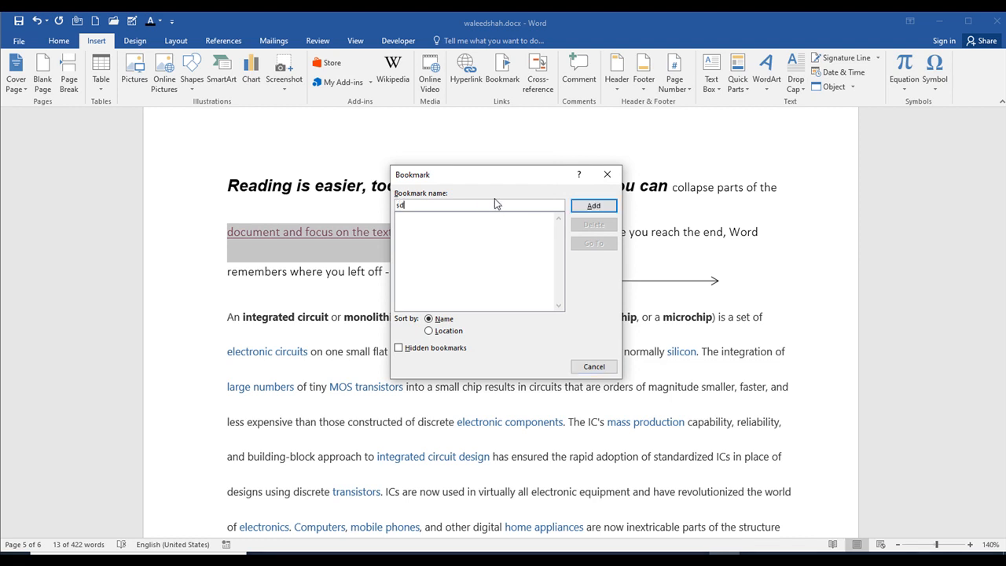
click(593, 208)
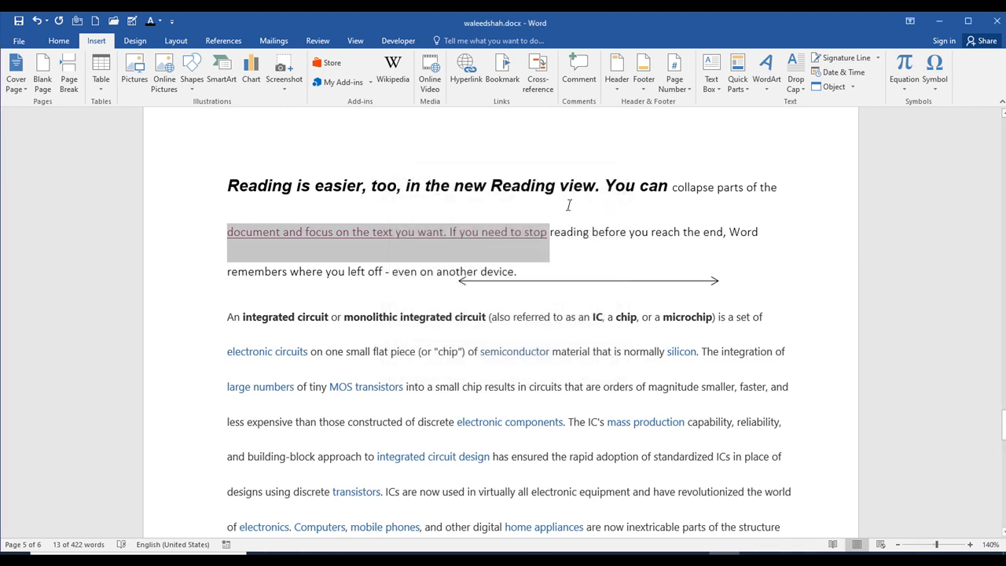
scroll(571, 214, down, 2)
scroll(549, 195, up, 4)
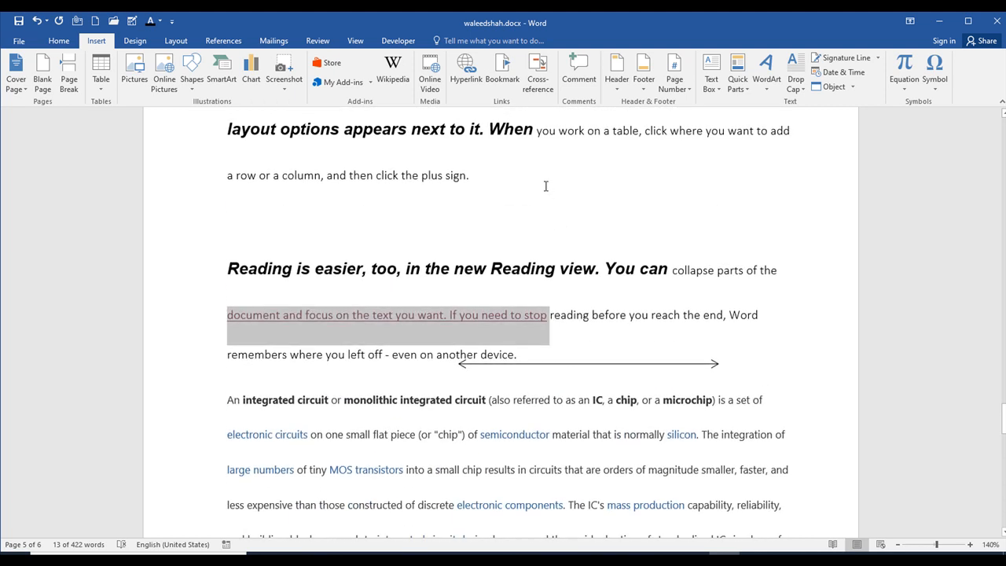
click(618, 246)
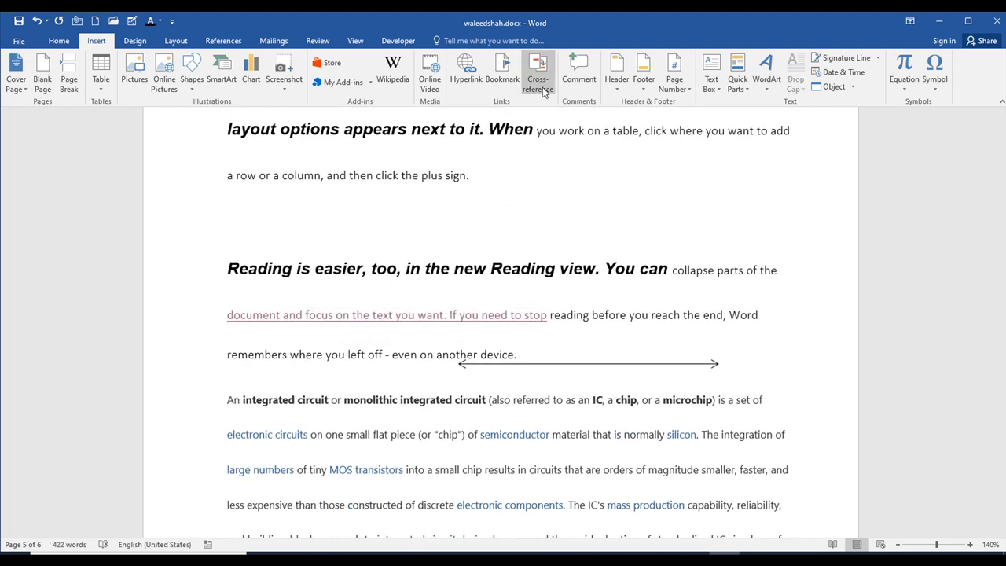
scroll(541, 93, up, 1)
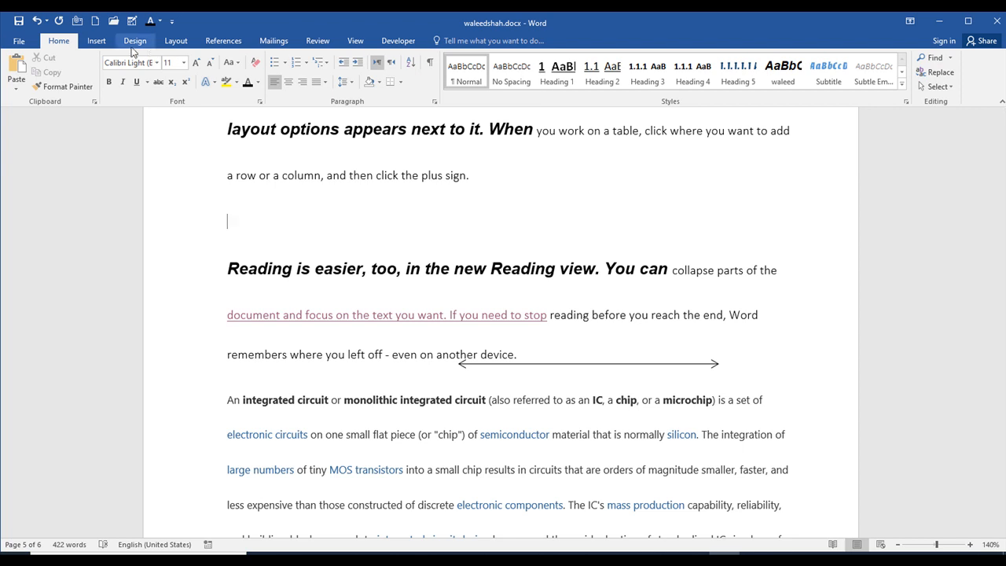
click(97, 41)
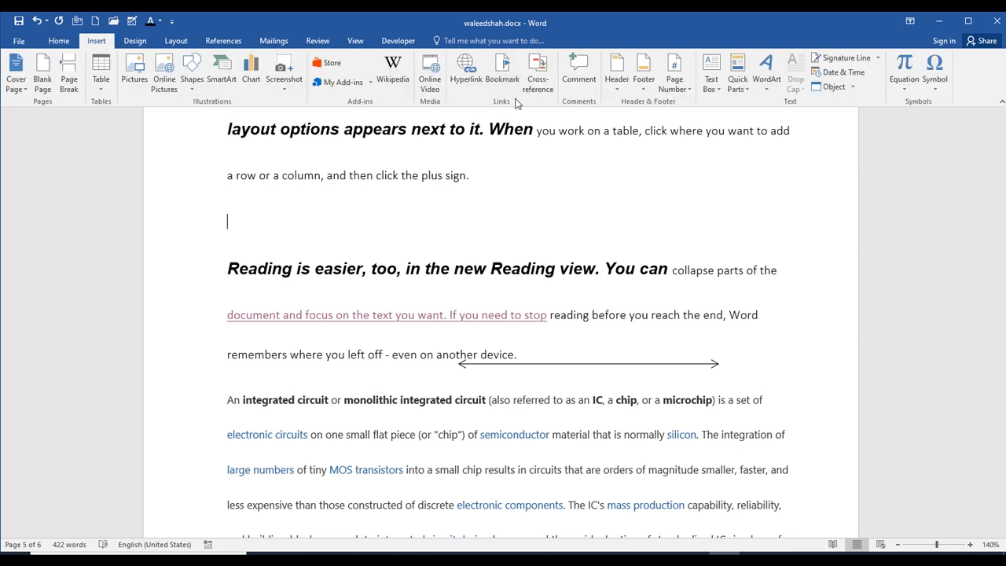
- Insert a comment reading "cccdfff" on the word "sign" above the "Reading is easier" paragraph and add an empty reply
scroll(442, 289, down, 1)
scroll(442, 290, up, 2)
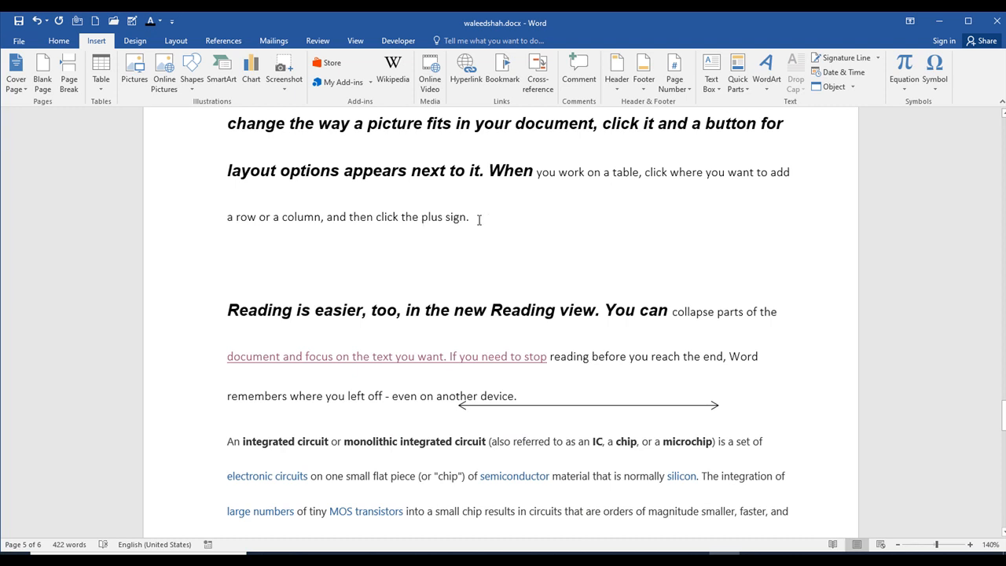
click(580, 82)
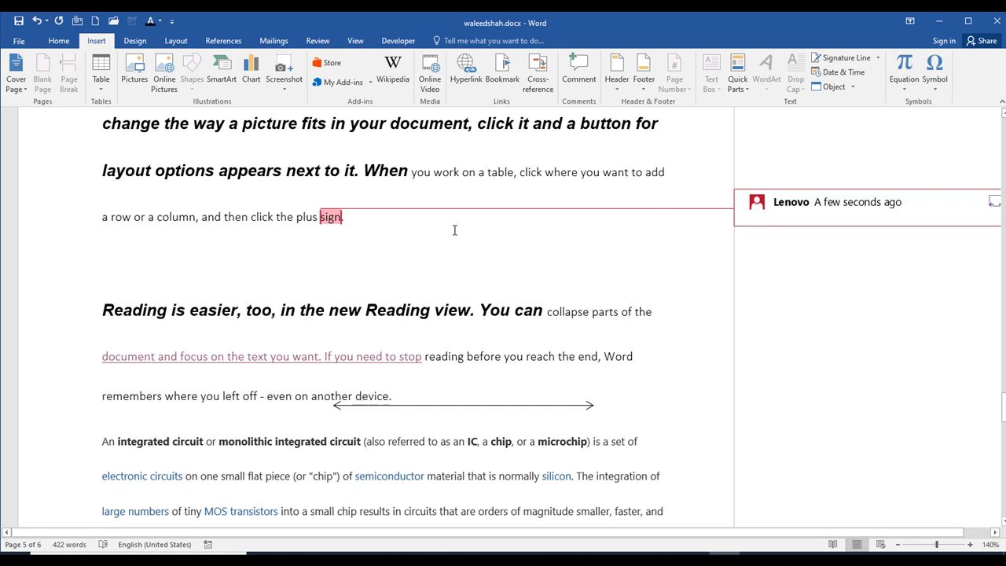
click(318, 224)
drag(368, 221, 76, 221)
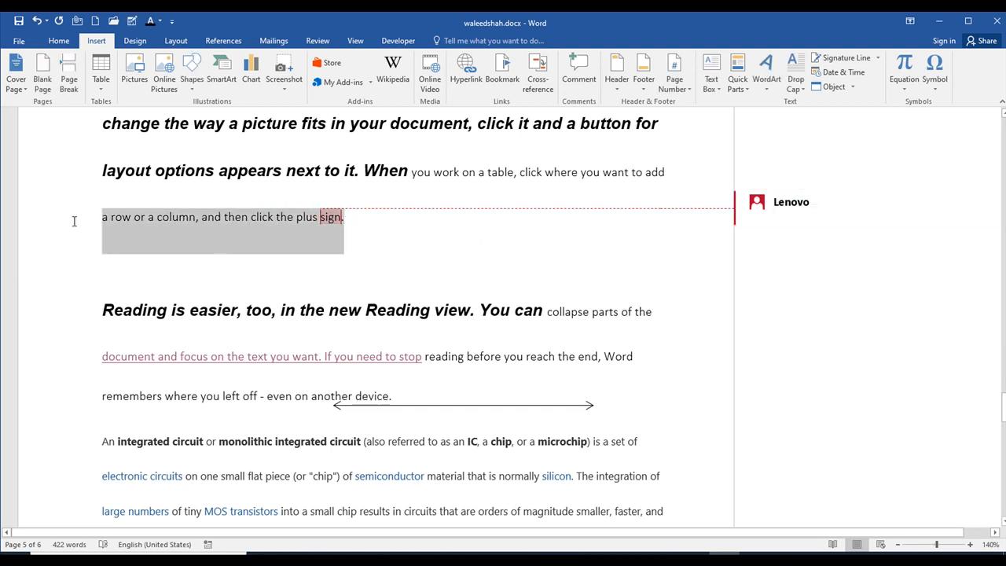
click(807, 221)
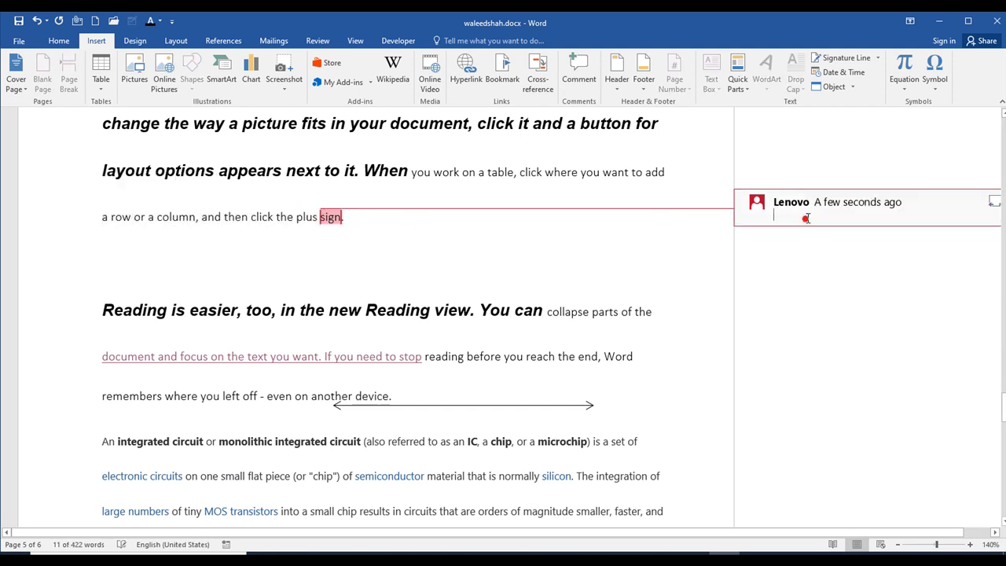
text(cocd)
text(fff)
click(548, 287)
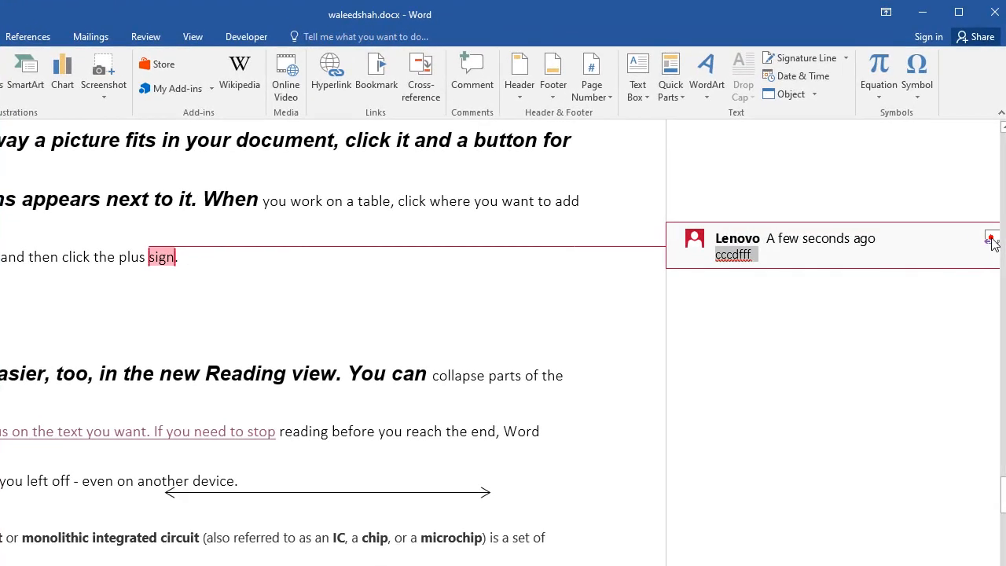
click(995, 205)
click(572, 248)
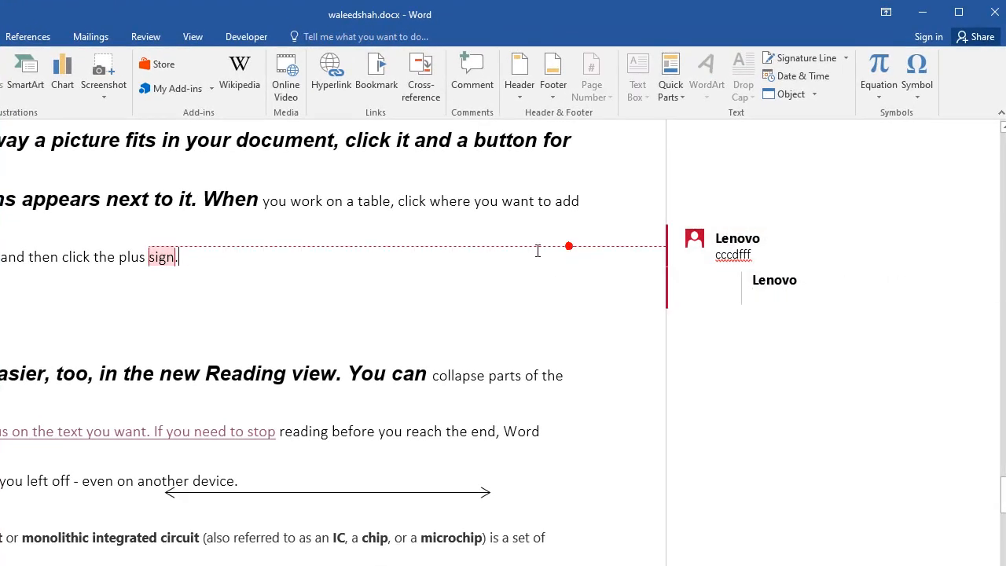
- Delete the commented word "sign." after "plus" together with its comment thread
drag(156, 262, 301, 288)
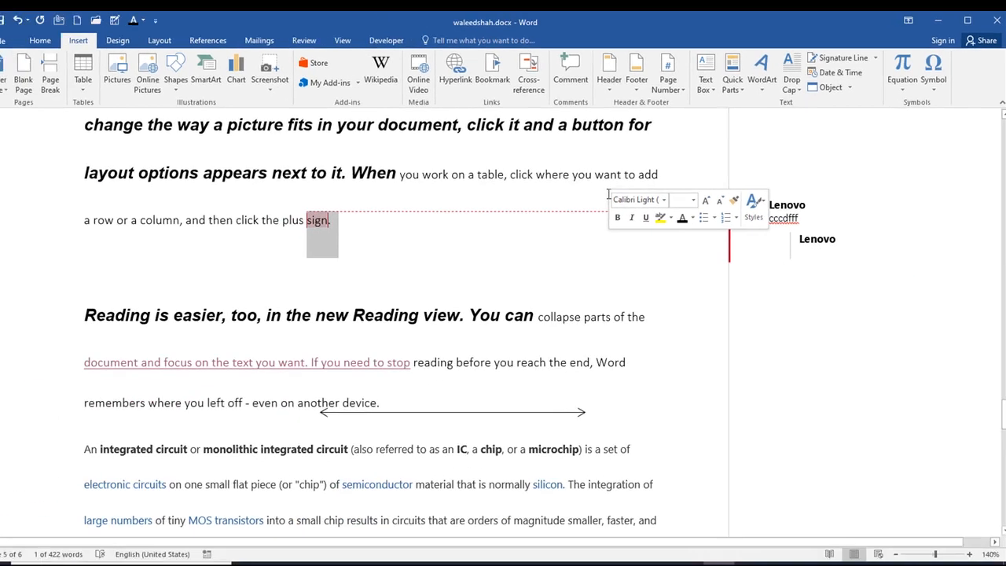
key(Delete)
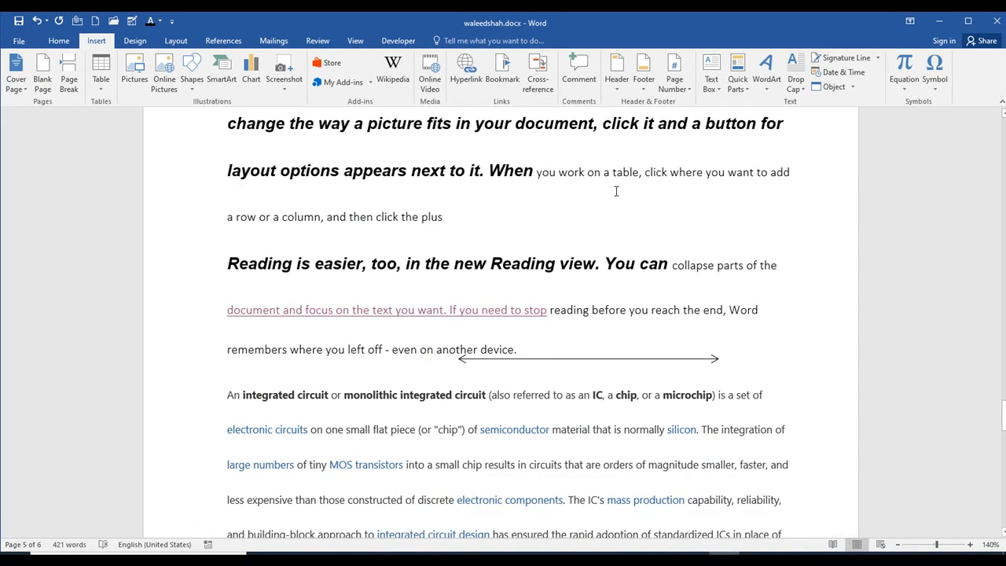
- Insert a comment with filler text beginning "kbkjjvcj" on "choose a new Theme, the pictures, charts, and SmartArt" under Design
scroll(521, 216, up, 8)
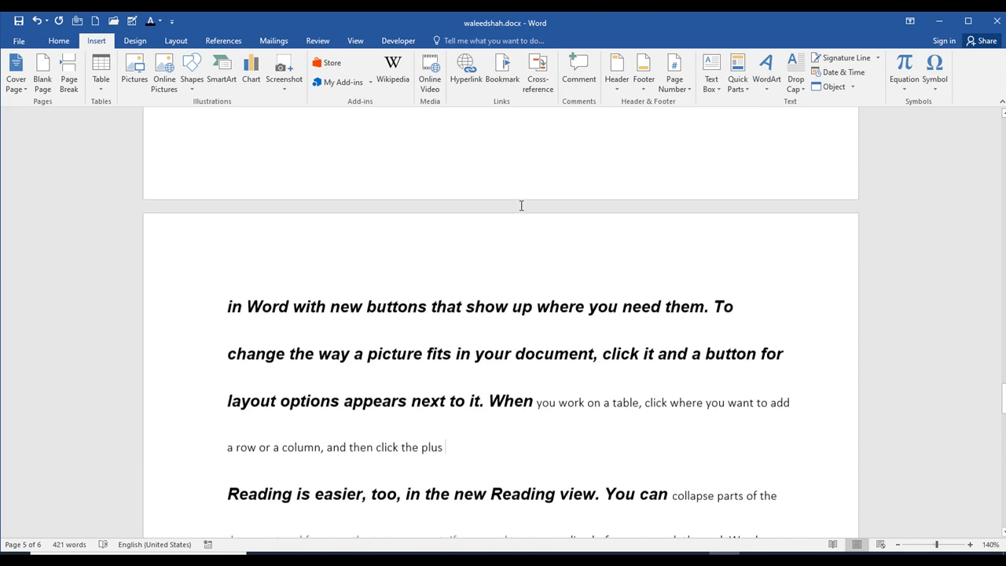
scroll(516, 210, up, 1)
drag(564, 281, 283, 314)
click(489, 308)
drag(548, 307, 273, 308)
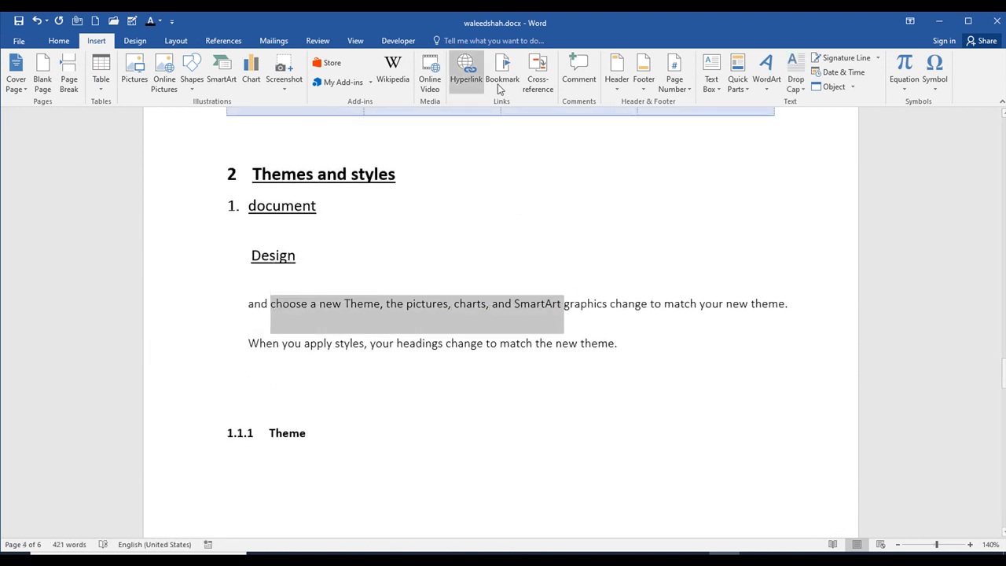
click(581, 83)
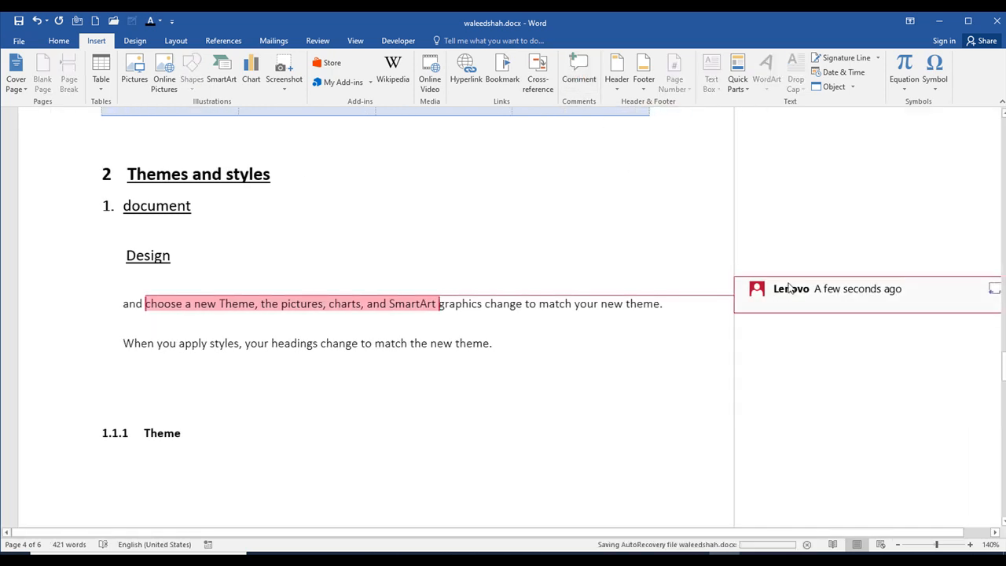
text(kbkjjvcjjvjvjvcjjvcjvcjjvjv)
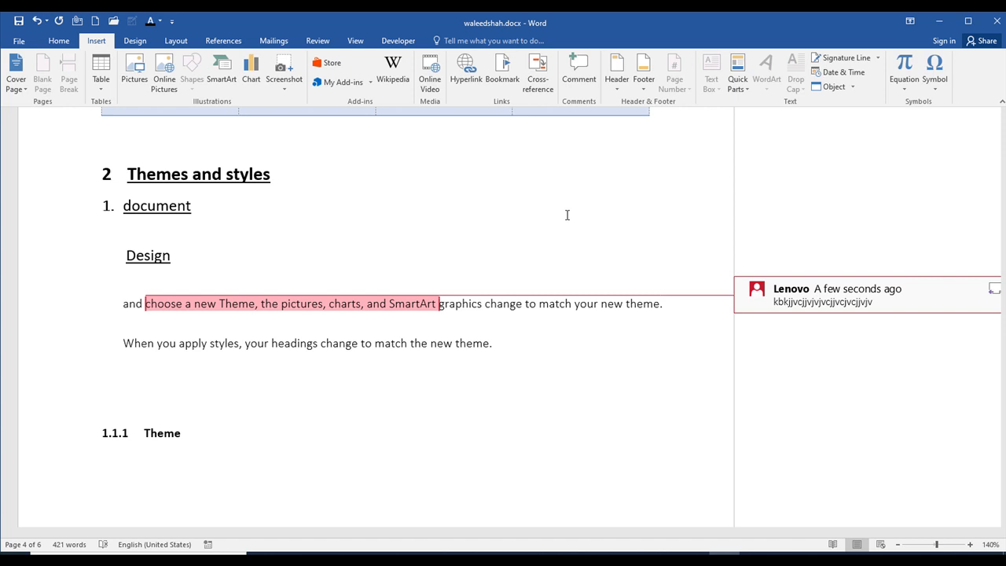
click(574, 411)
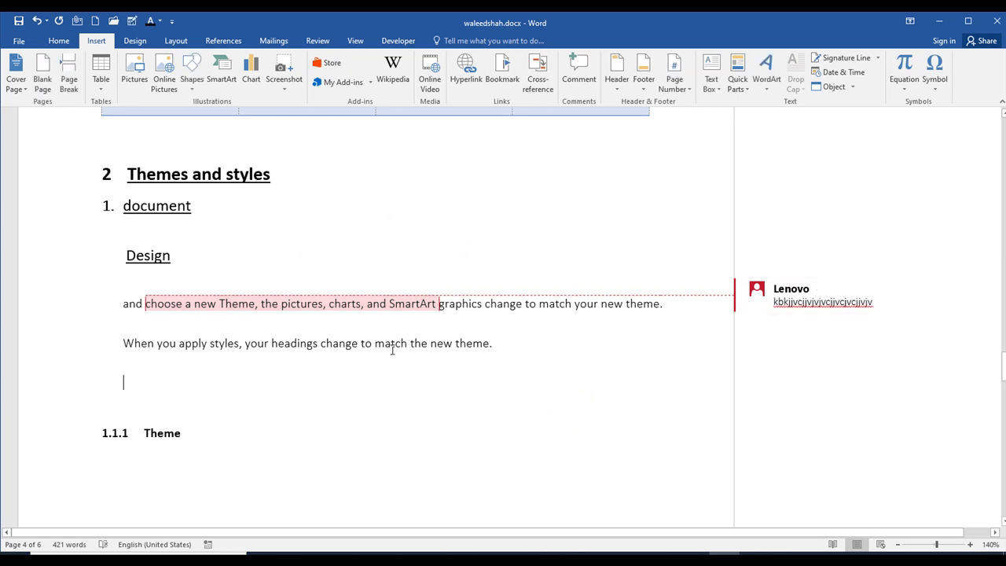
- Undo the comment on the Design paragraph and deselect its text
key(ctrl+z)
key(ctrl+z)
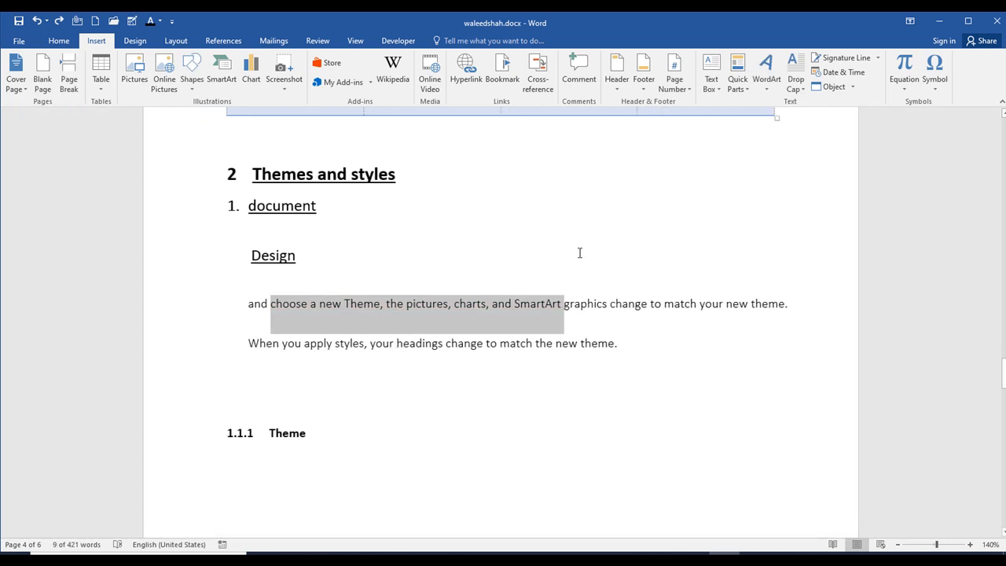
click(656, 207)
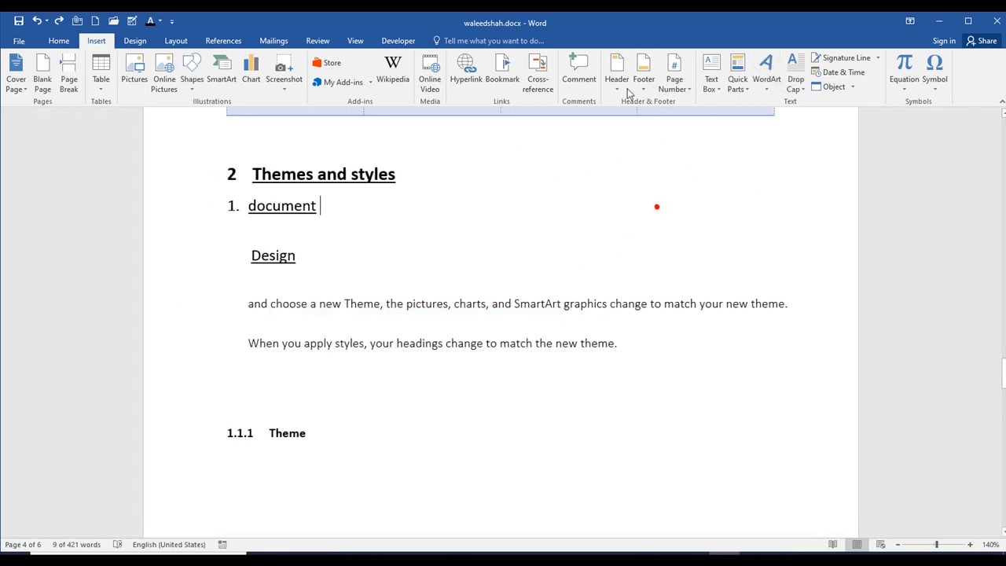
- Insert the built-in Blank header into the document
scroll(610, 158, up, 5)
scroll(600, 178, up, 5)
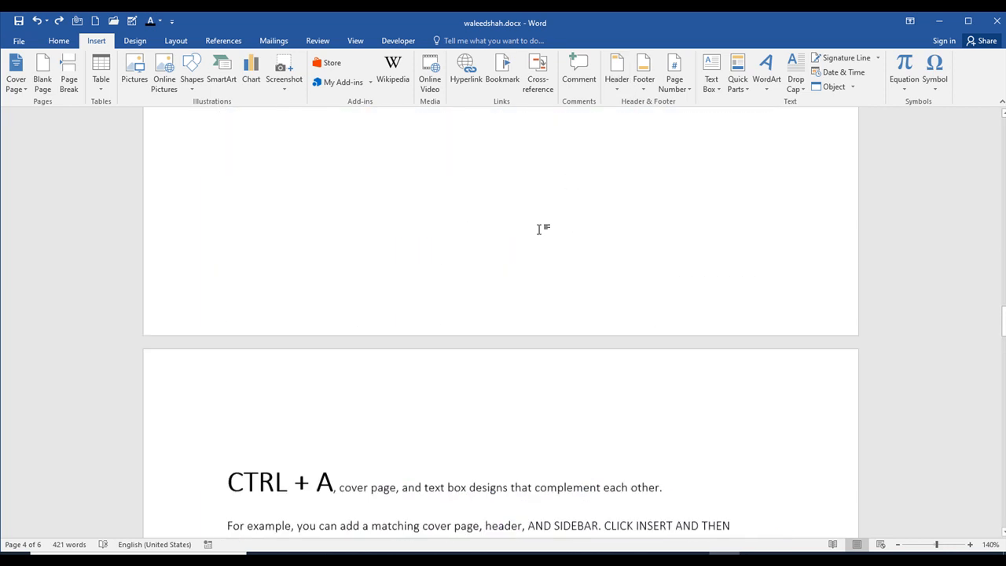
scroll(507, 397, down, 15)
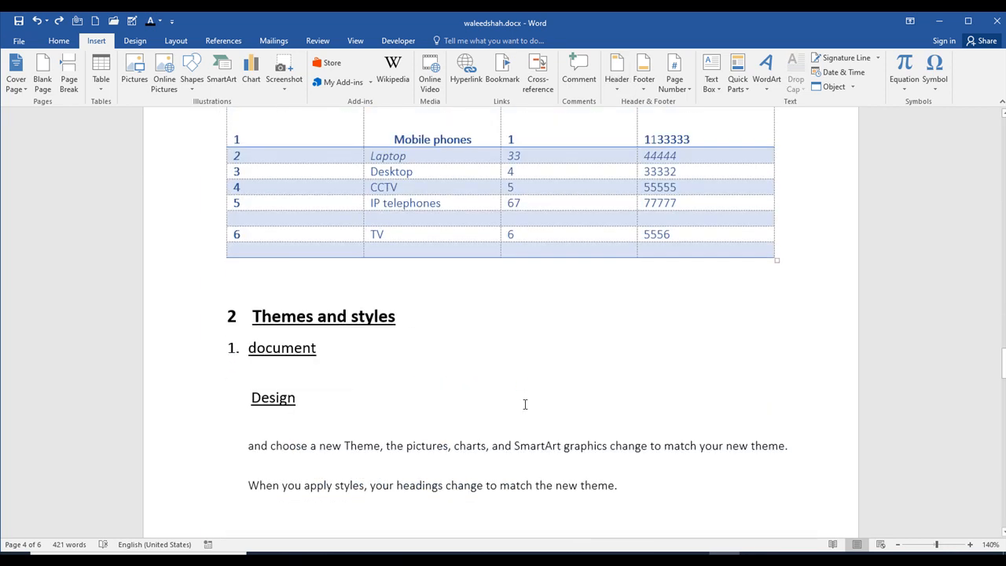
scroll(604, 259, up, 5)
scroll(609, 104, up, 1)
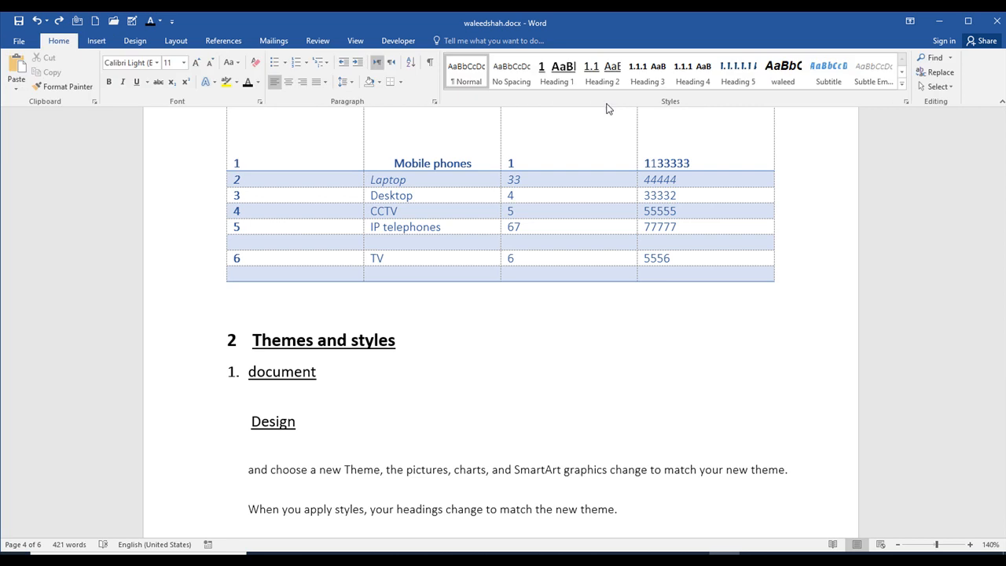
click(96, 41)
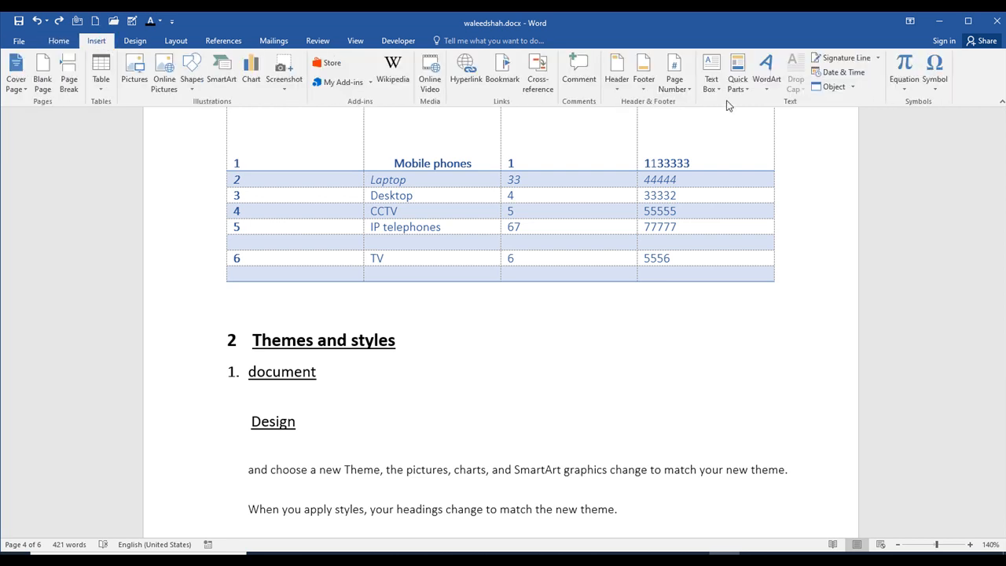
click(617, 91)
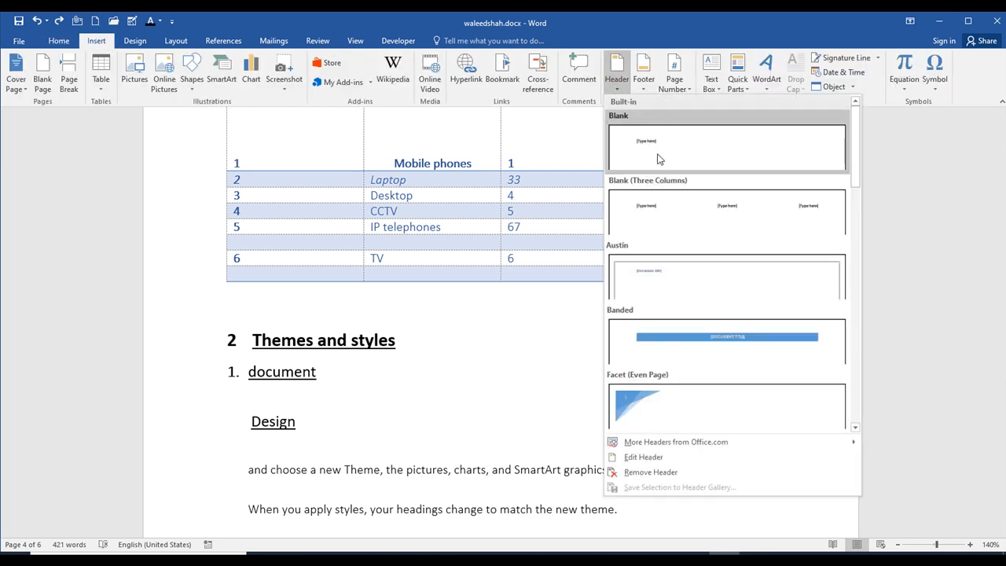
click(651, 153)
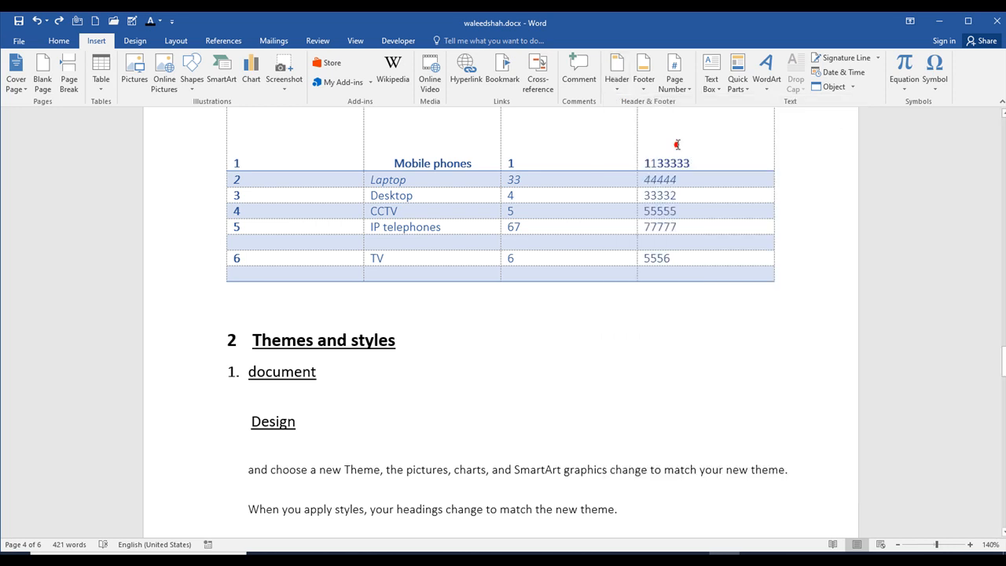
- Replace the Blank header's placeholder text with the person's full name
scroll(472, 220, up, 2)
scroll(378, 242, down, 2)
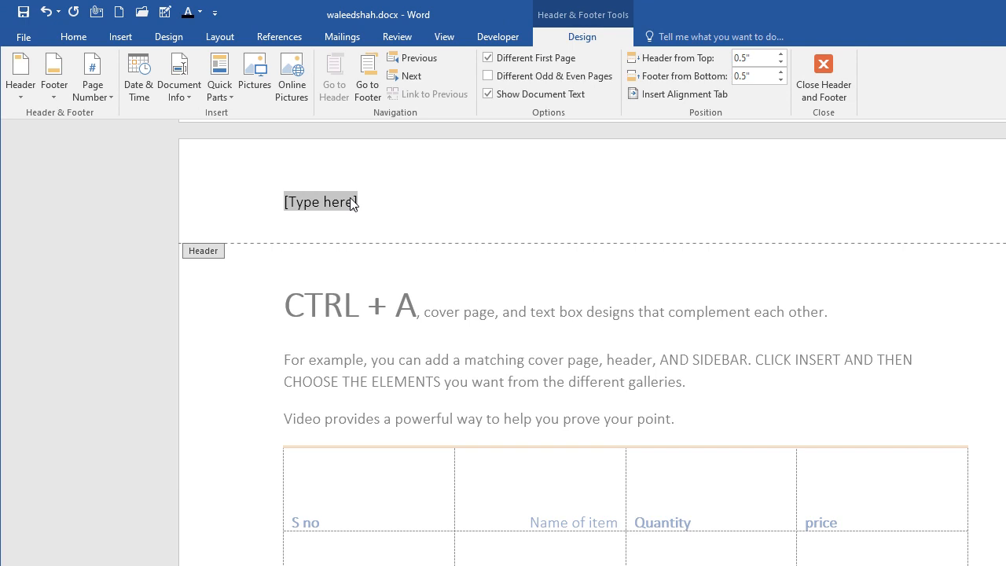
text(wa)
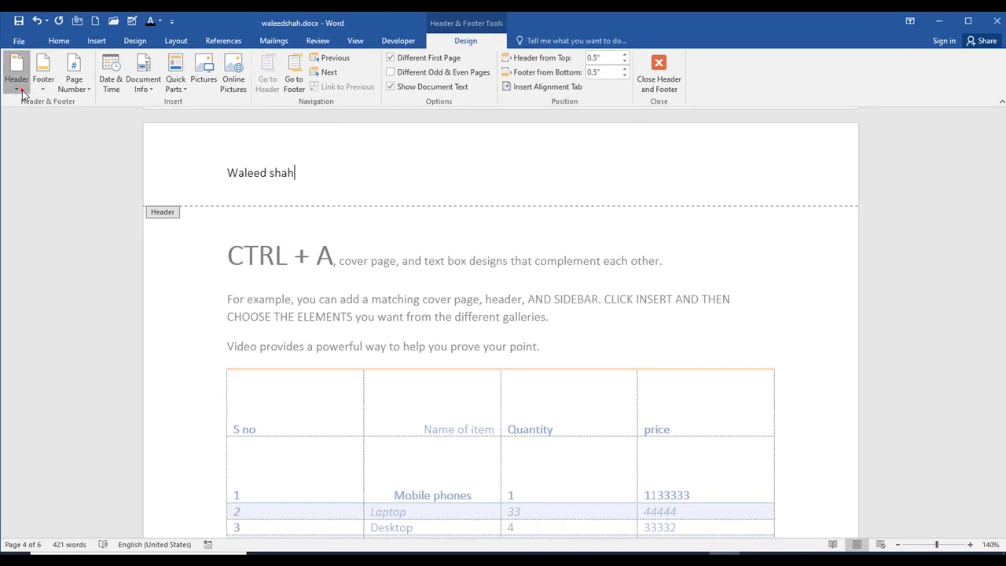
- Replace the current header with the Element header design from Office.com
click(17, 88)
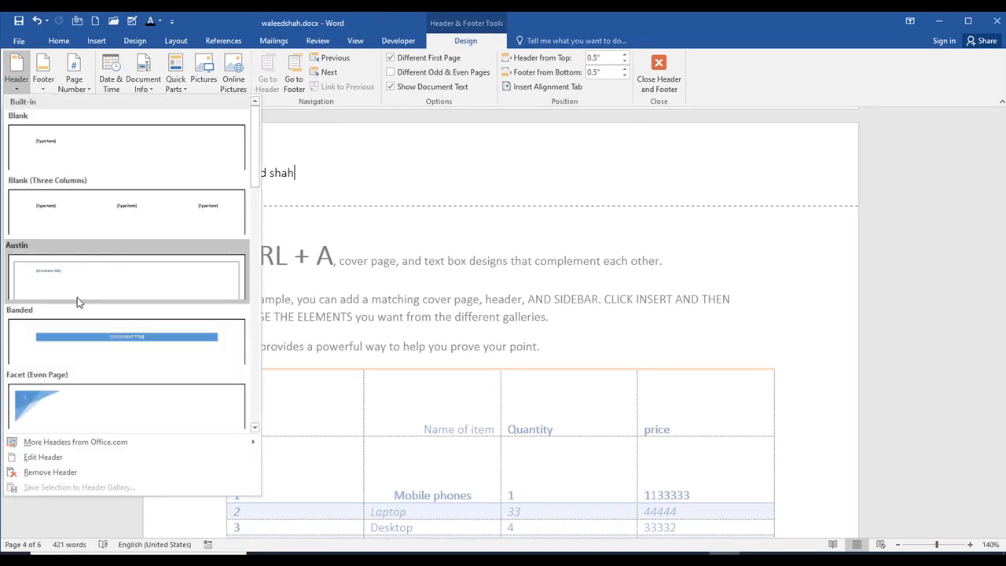
mouse_move(113, 447)
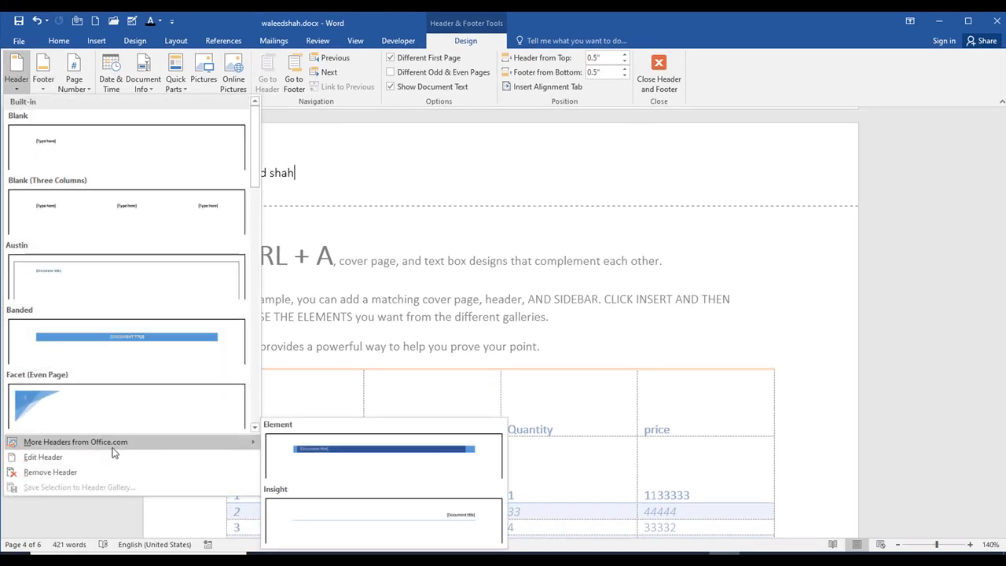
click(362, 458)
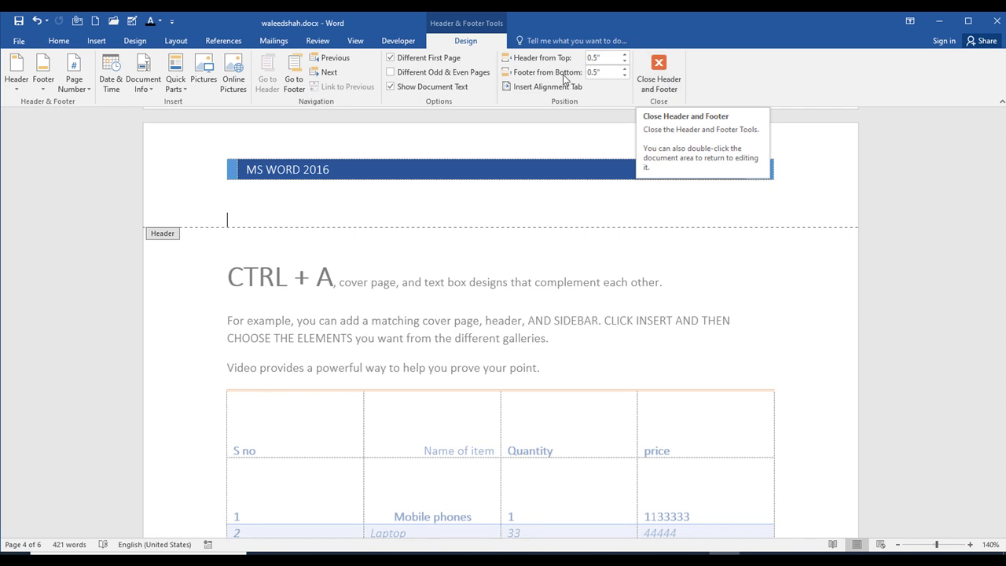
click(186, 88)
mouse_move(204, 124)
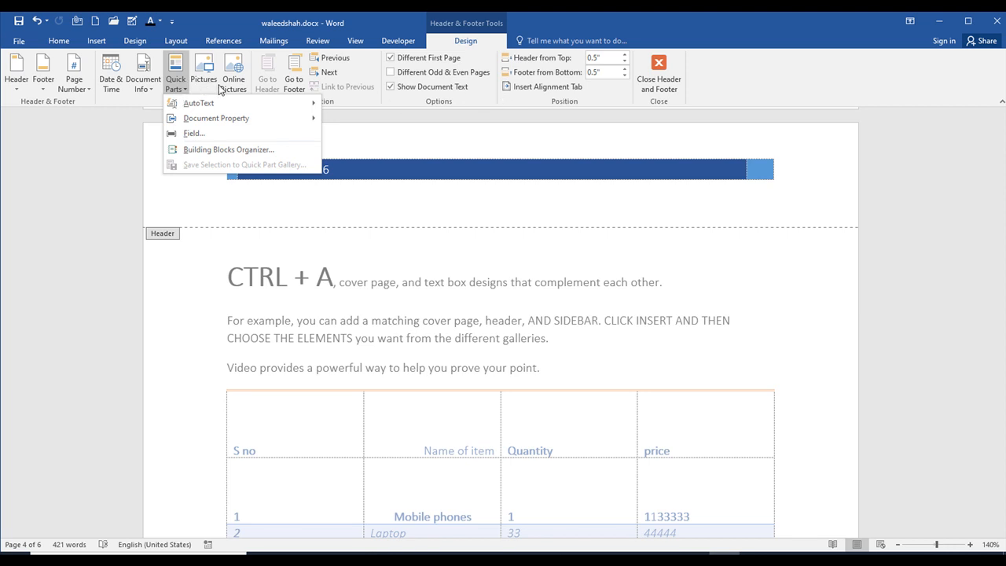
click(43, 91)
click(43, 90)
- Insert a Plain Number 2 page number at the top of the page and finish editing the header
click(75, 87)
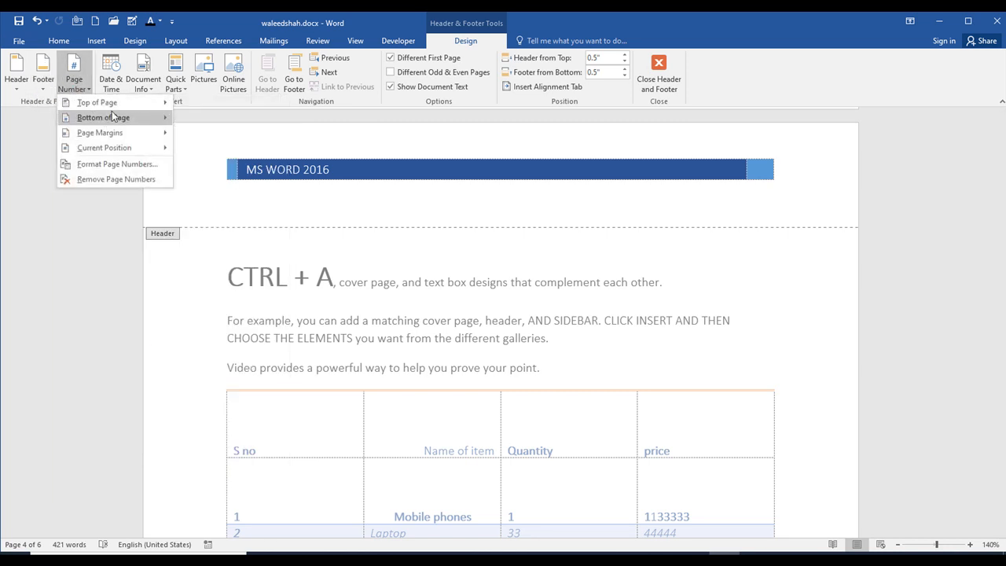
mouse_move(143, 109)
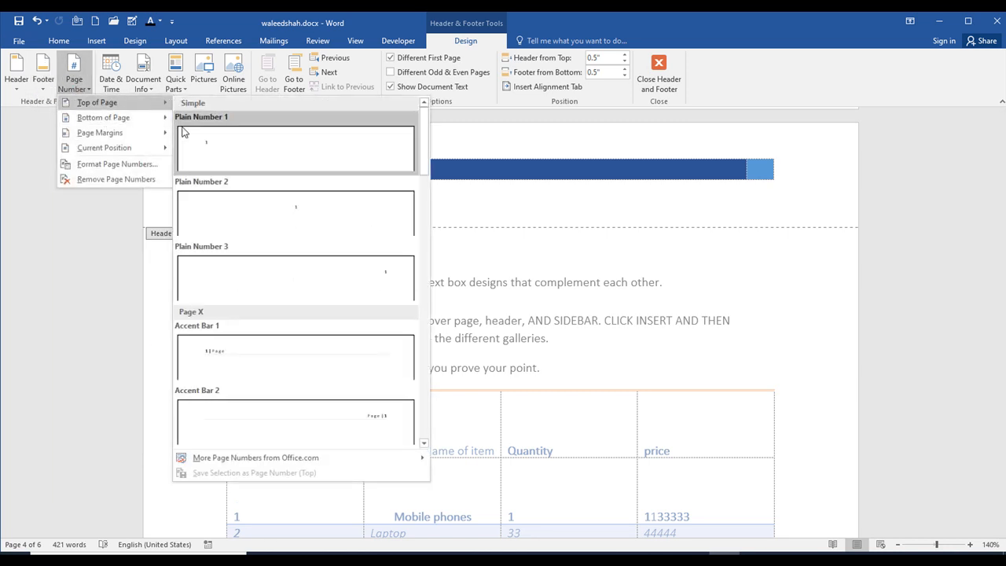
click(231, 194)
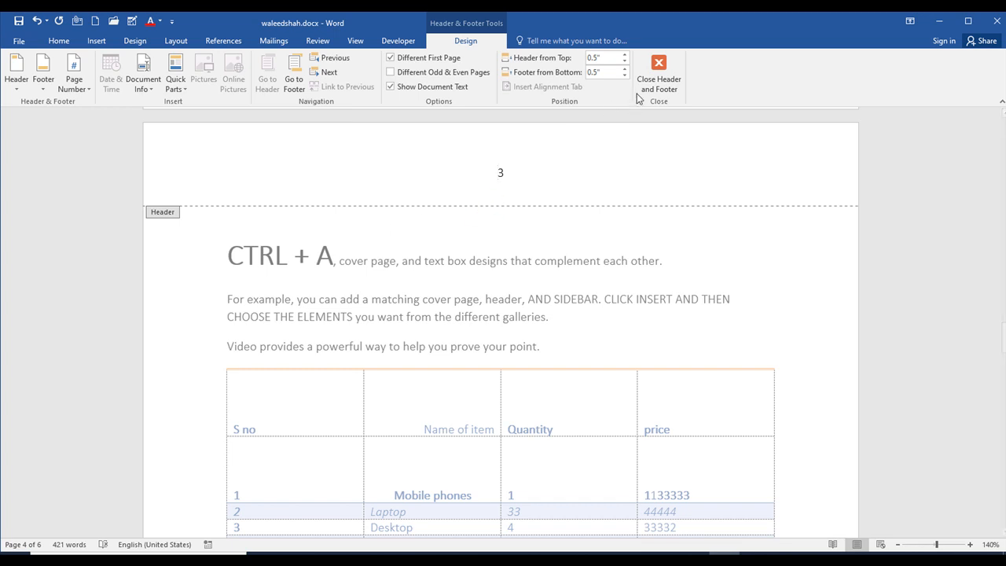
click(659, 71)
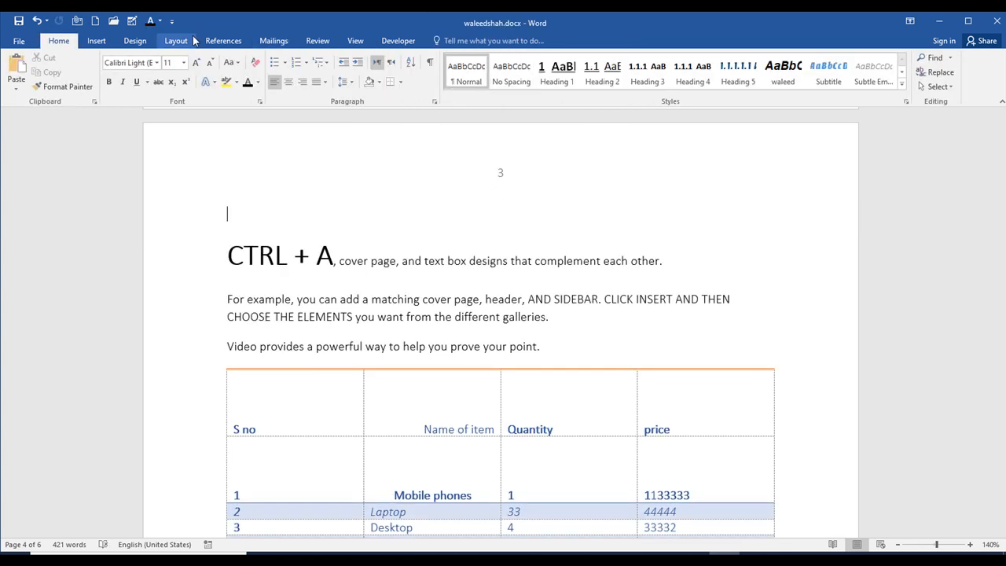
- Insert the built-in ViewMaster (Horizontal) footer and return to the document body
click(96, 40)
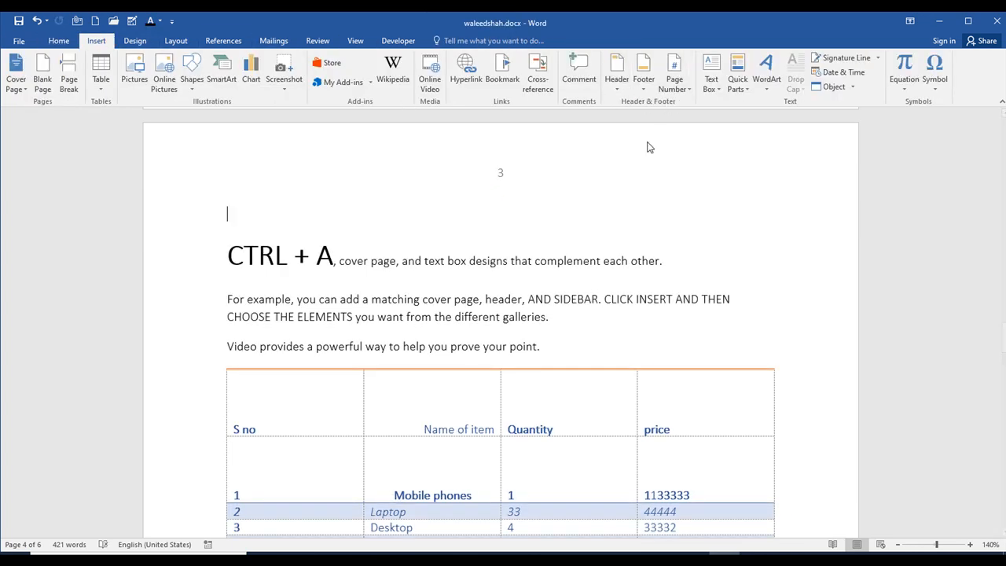
click(643, 85)
scroll(712, 391, down, 5)
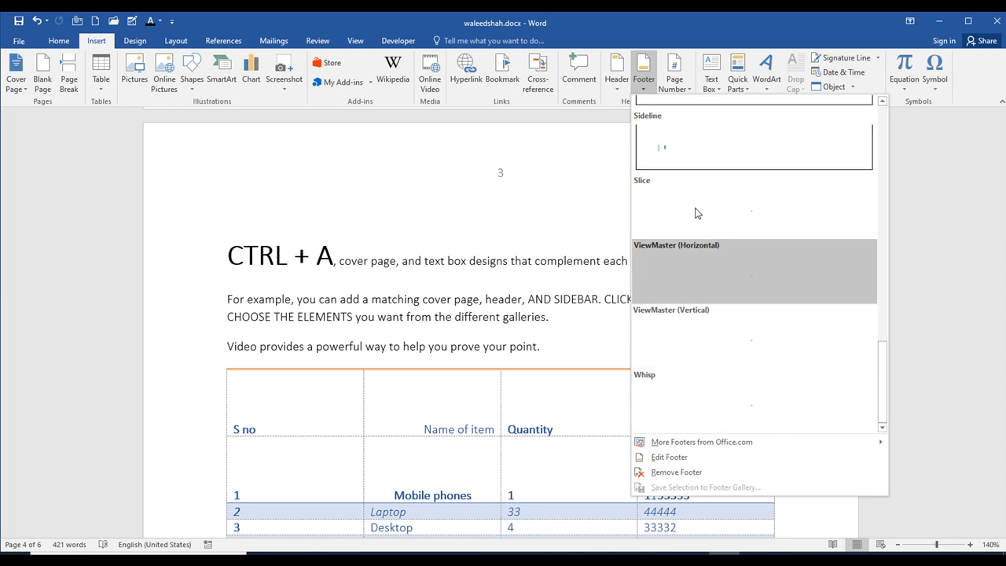
click(720, 292)
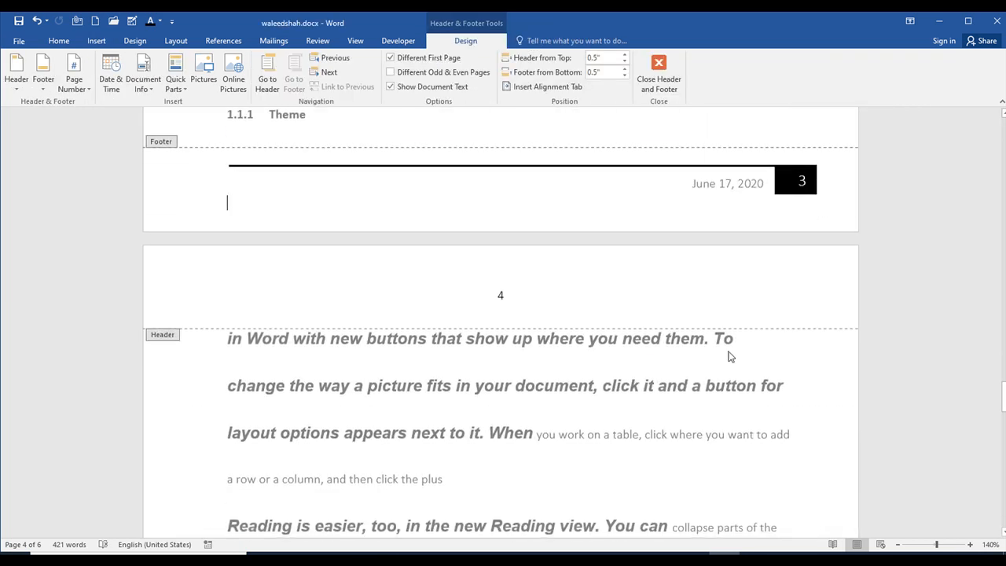
scroll(356, 333, up, 1)
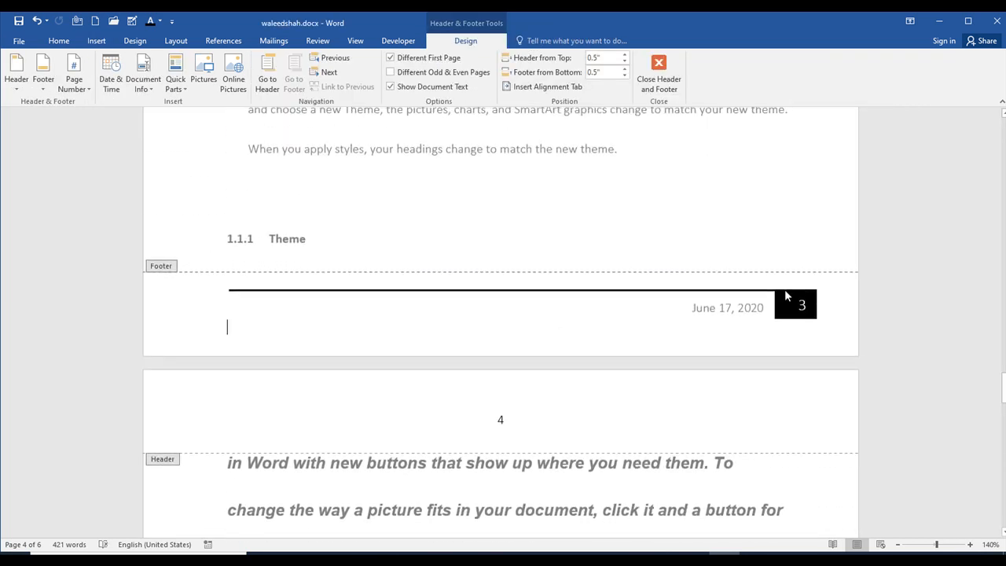
click(658, 70)
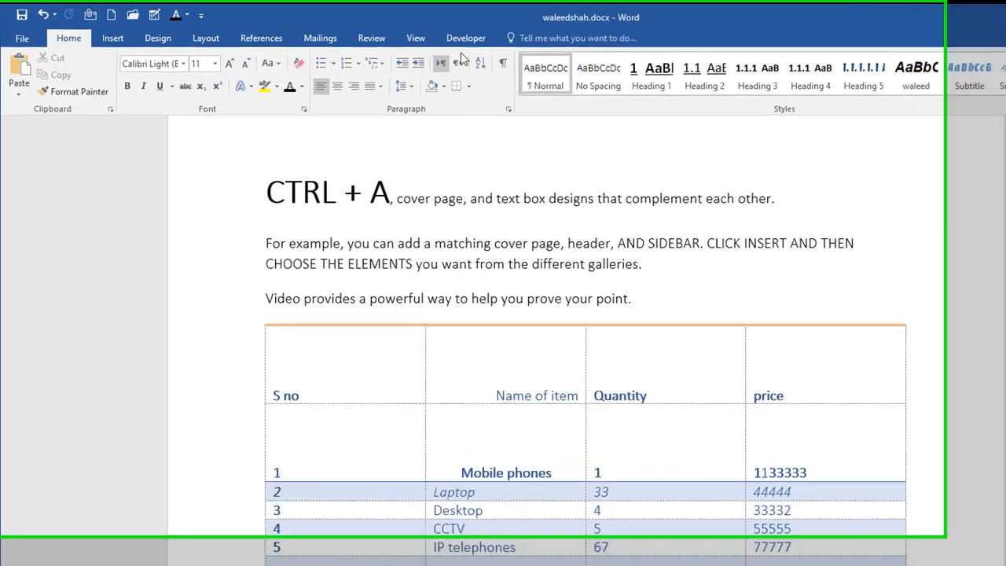
- Edit the footer, choose June 17, 2020 as its date, and return to the document body
click(121, 37)
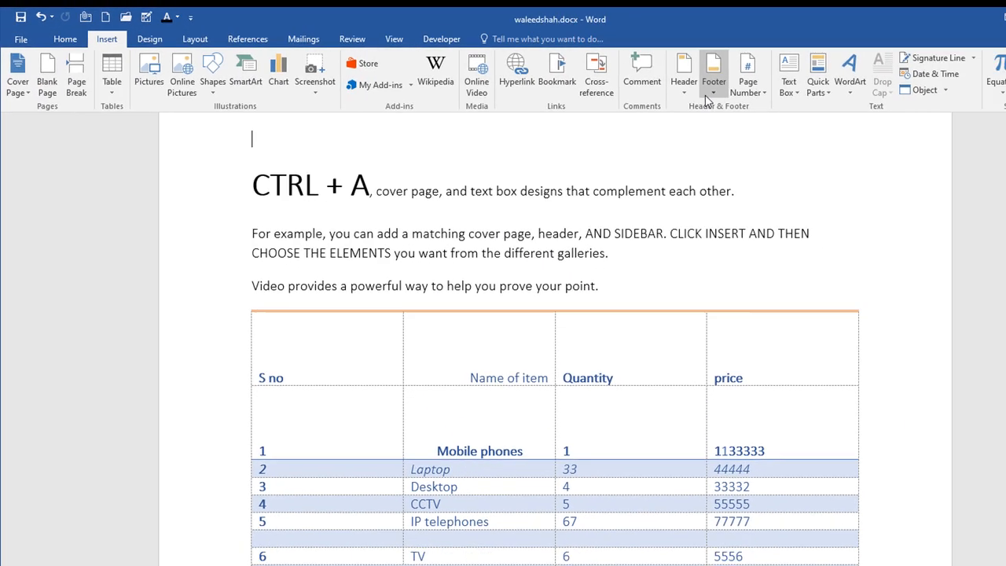
click(711, 87)
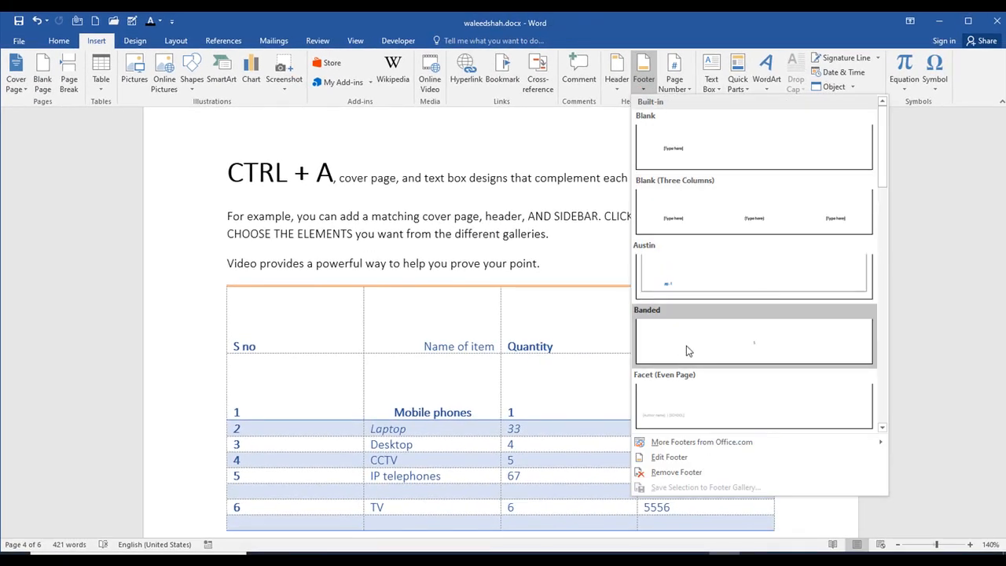
click(681, 459)
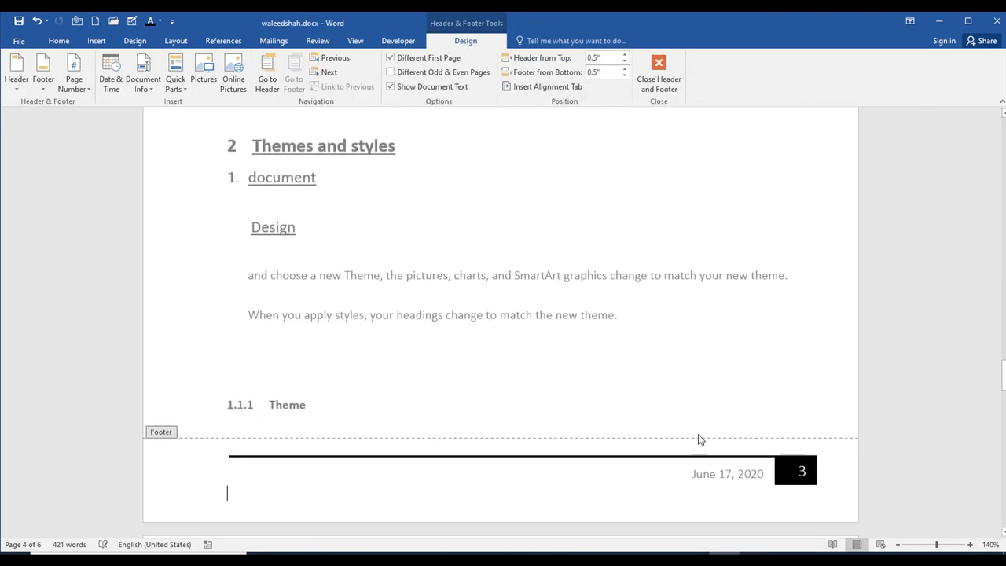
double_click(748, 474)
click(783, 489)
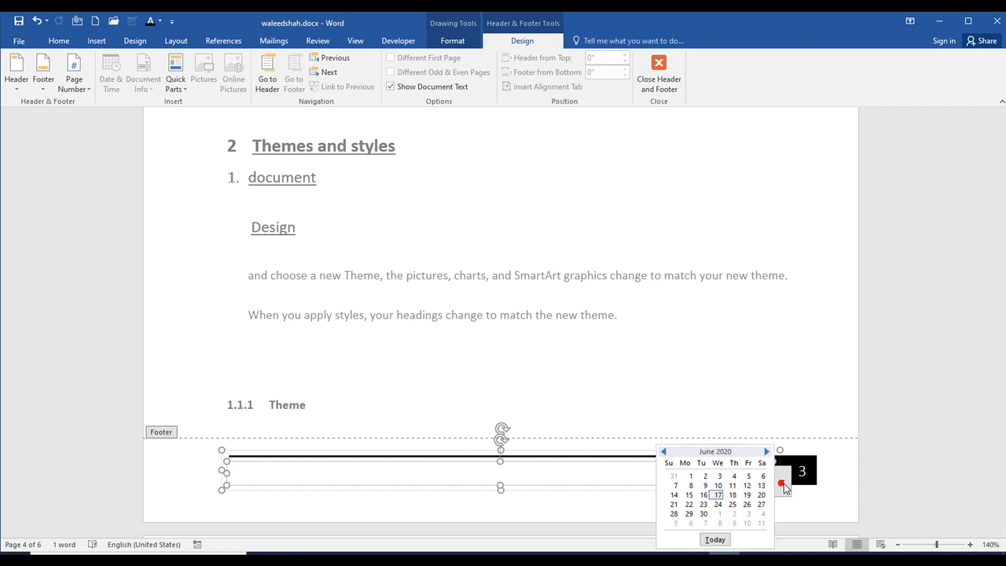
click(717, 503)
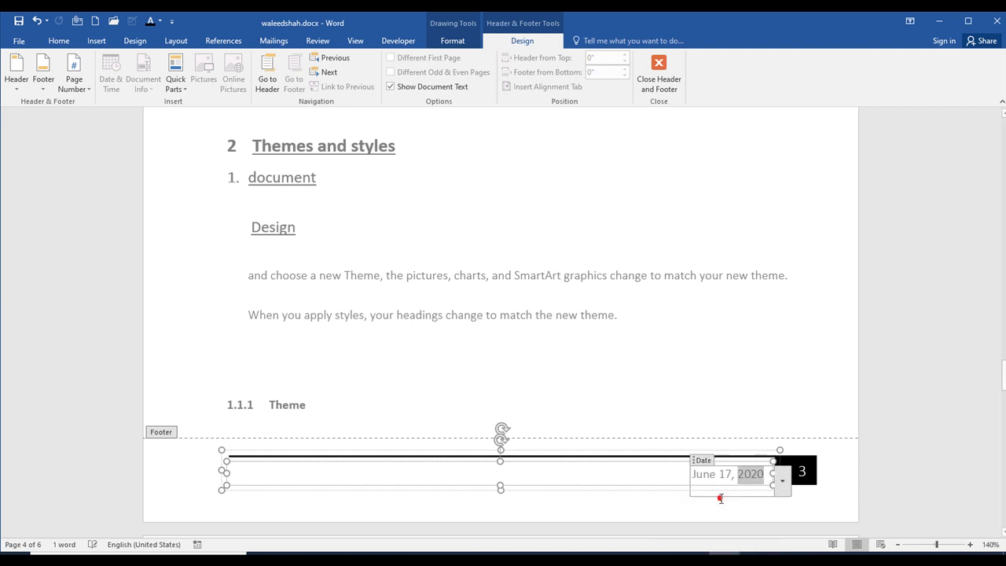
click(654, 72)
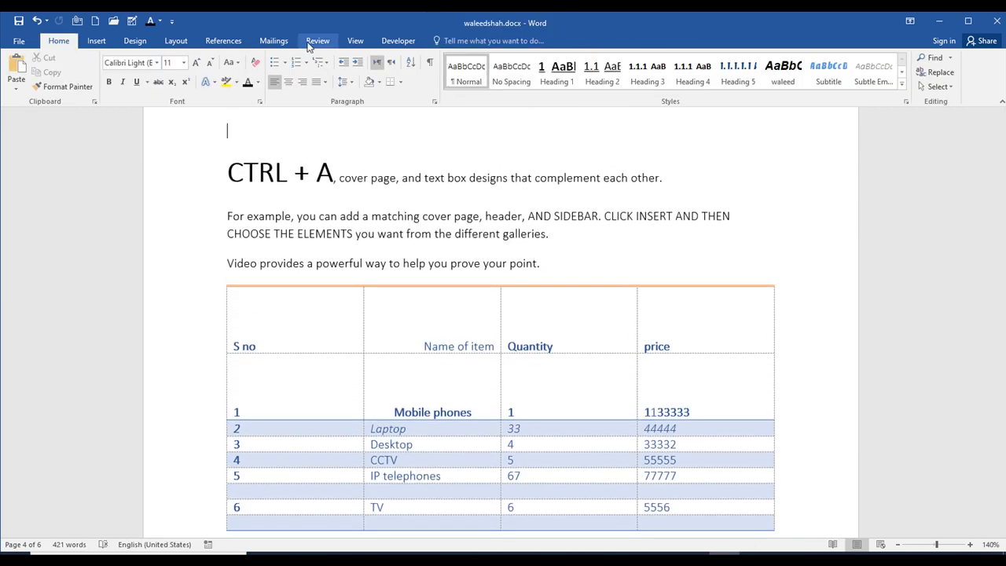
- Remove the footer from the document
click(97, 41)
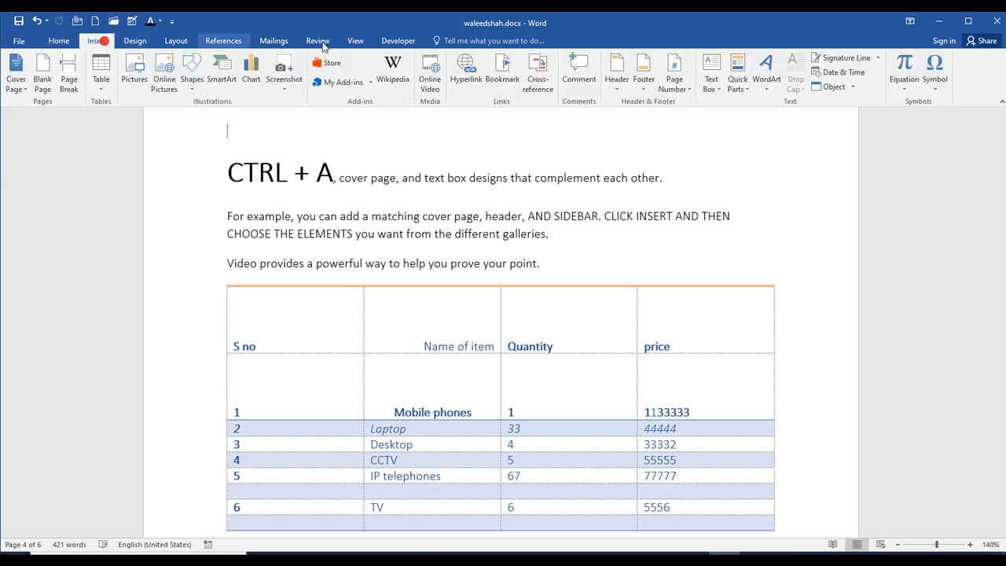
click(643, 85)
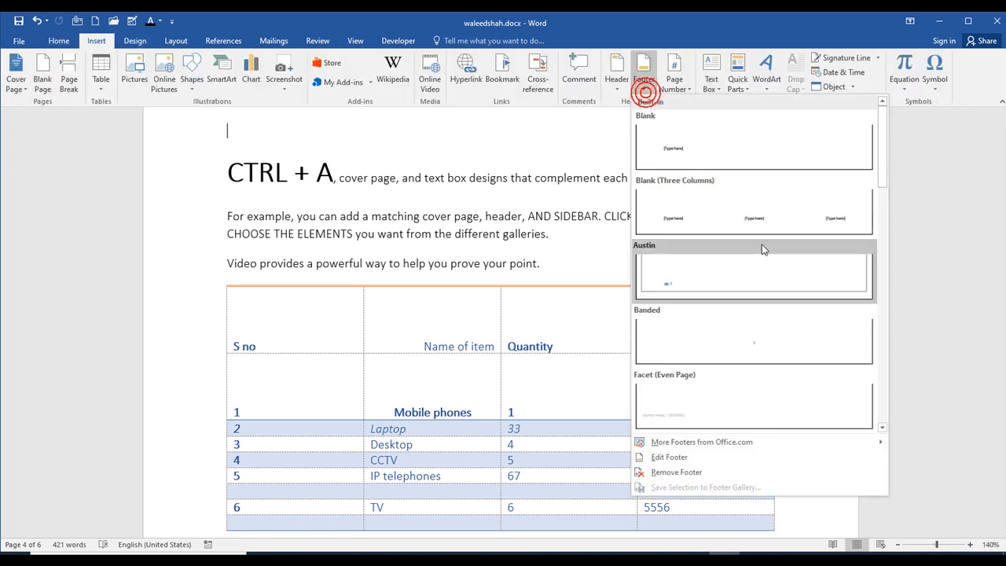
click(712, 472)
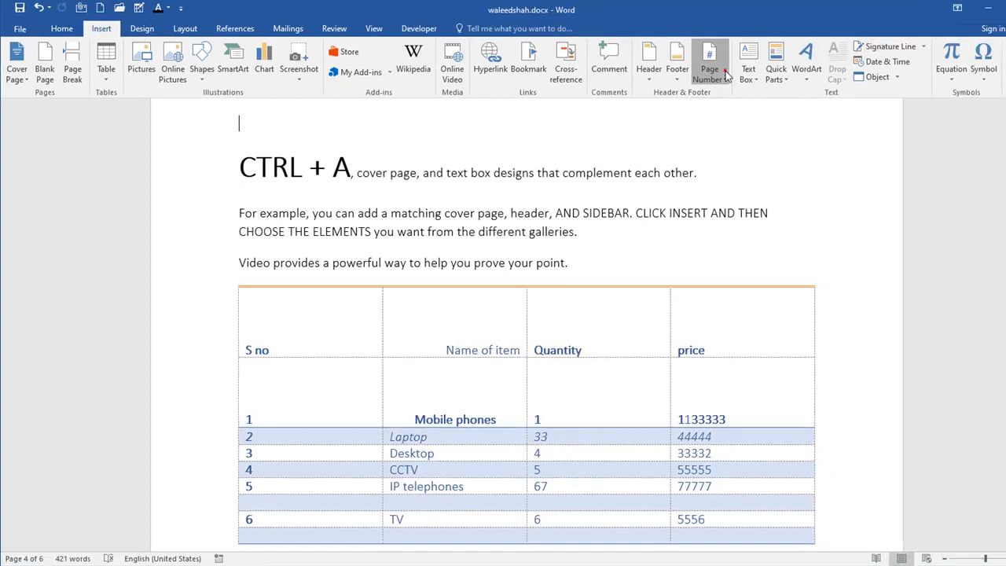
- Insert a page number in "Page | X" style in the right page margin and return to the document body
click(842, 33)
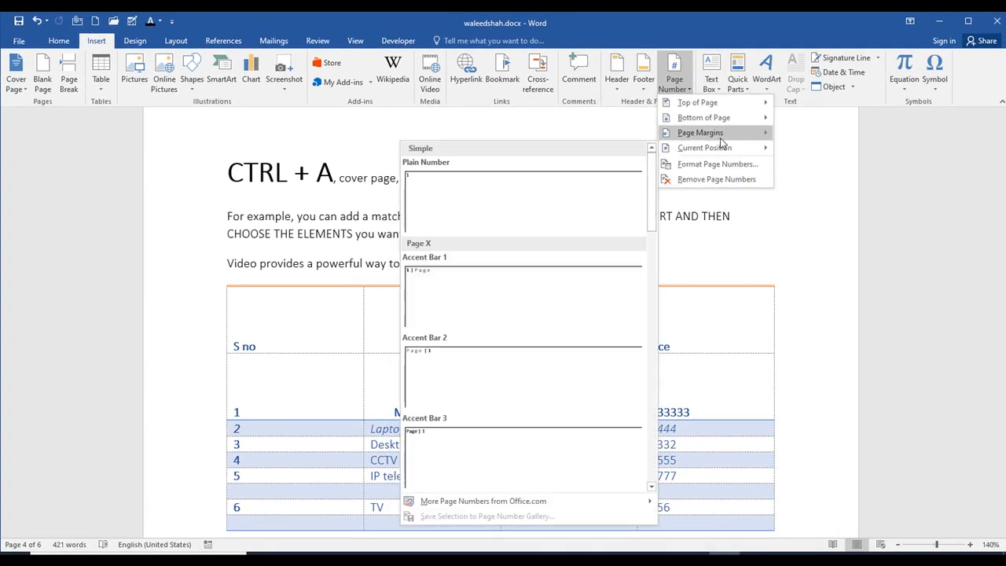
mouse_move(724, 143)
click(533, 187)
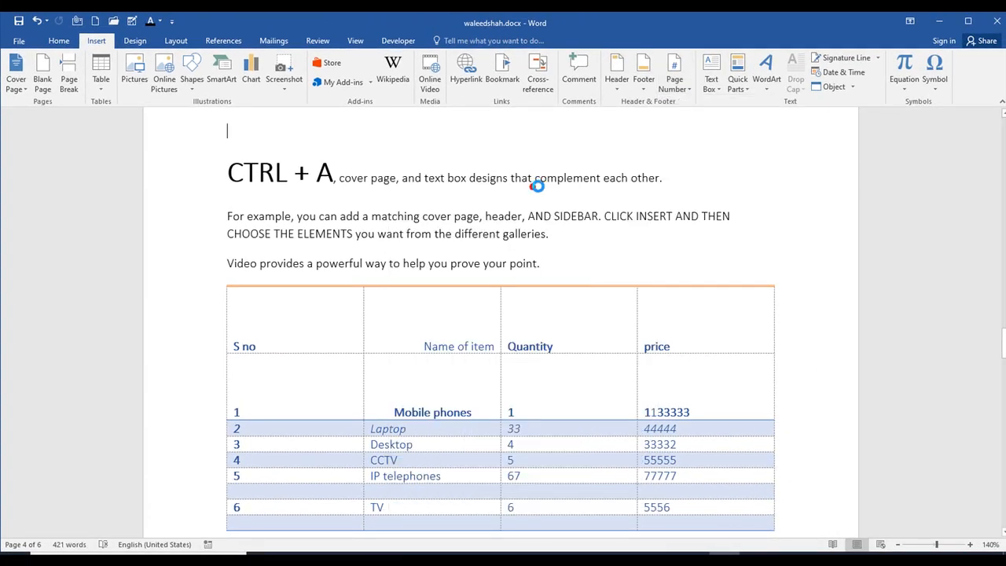
scroll(818, 315, down, 2)
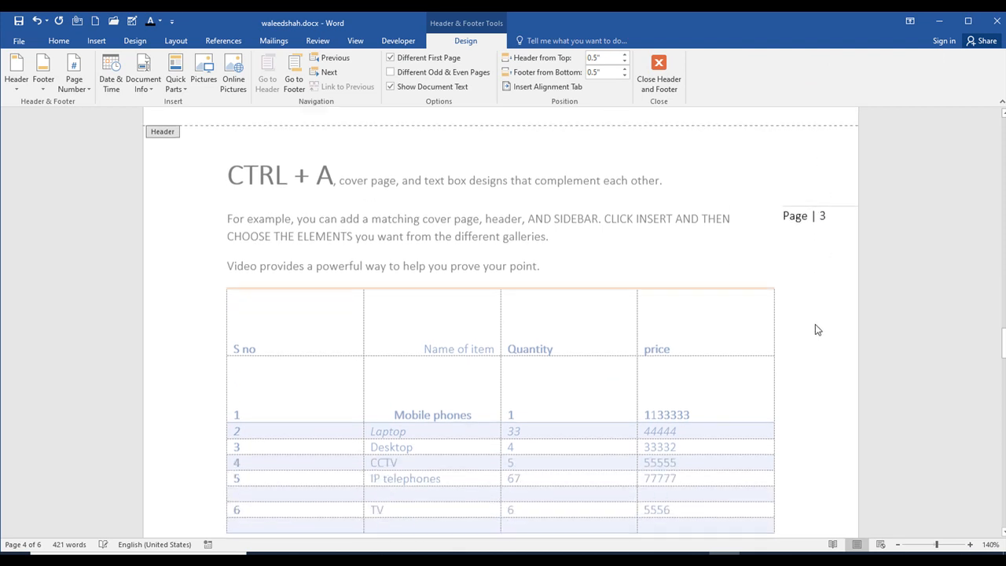
scroll(802, 299, up, 3)
click(682, 92)
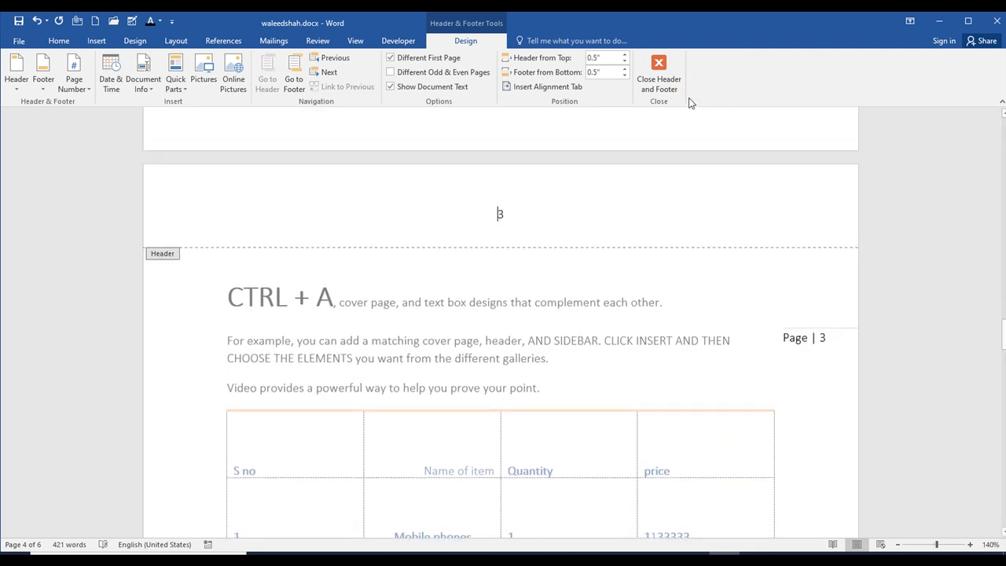
click(666, 79)
- Remove the page numbers from the document
scroll(659, 175, up, 5)
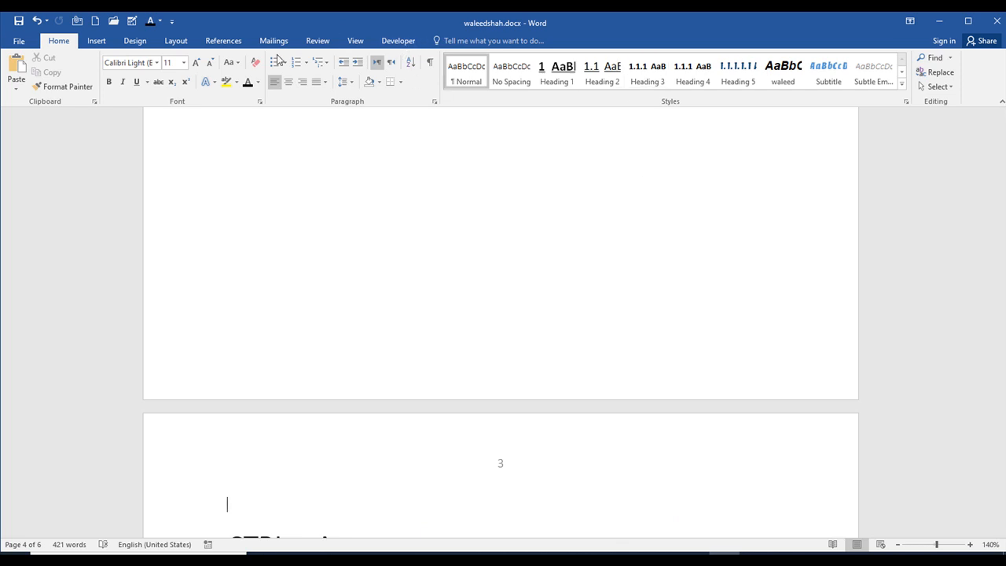
click(88, 40)
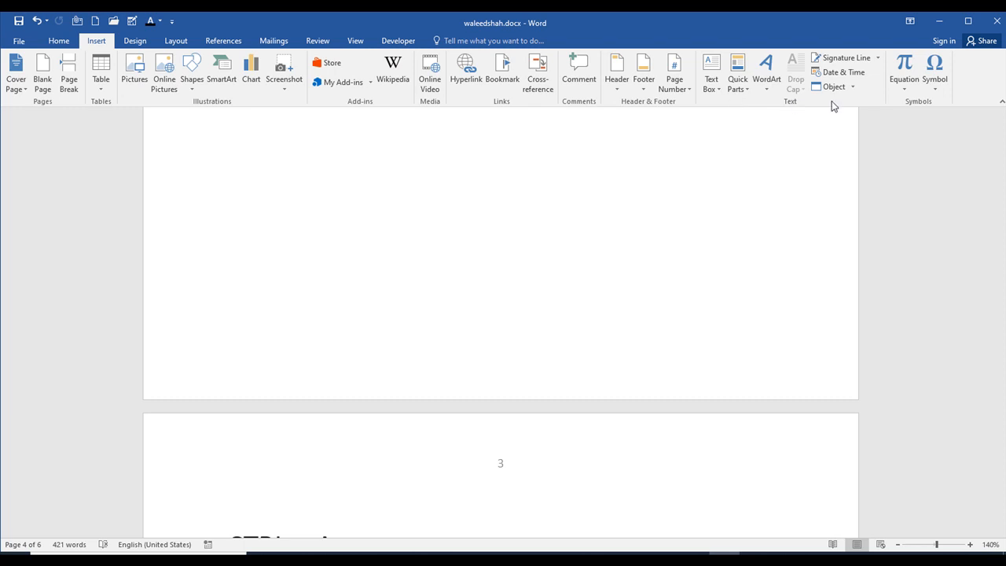
click(673, 85)
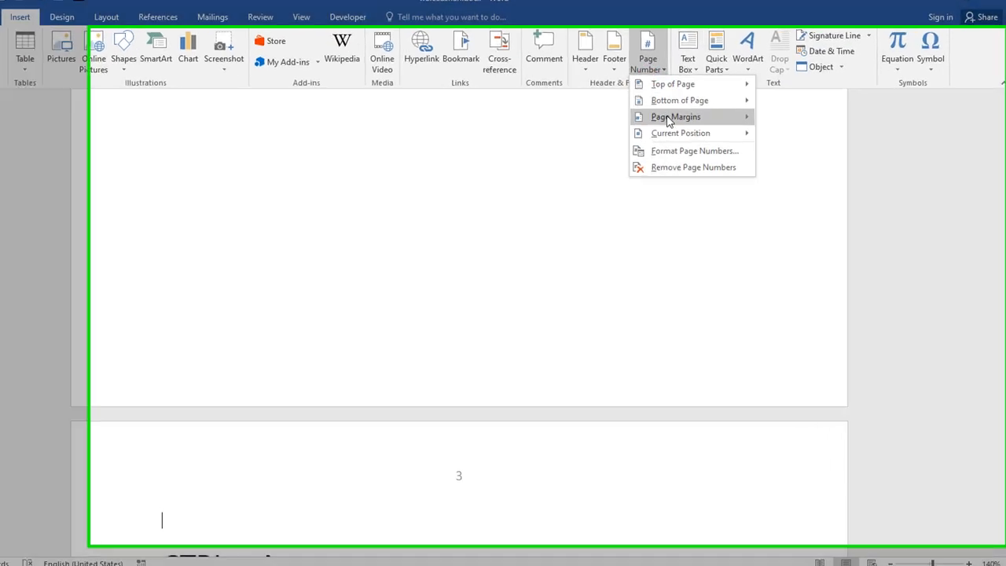
mouse_move(701, 138)
mouse_move(668, 121)
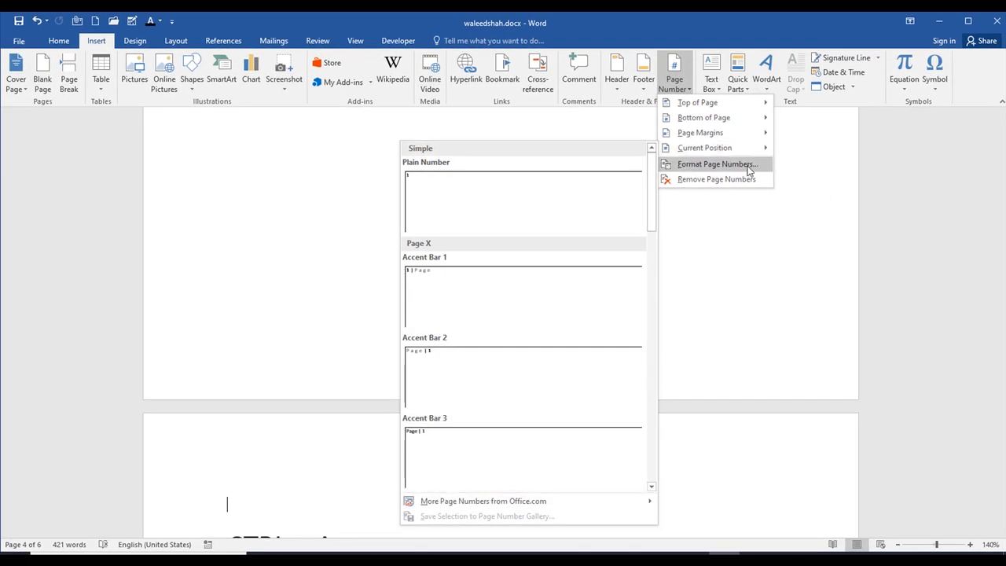
click(735, 180)
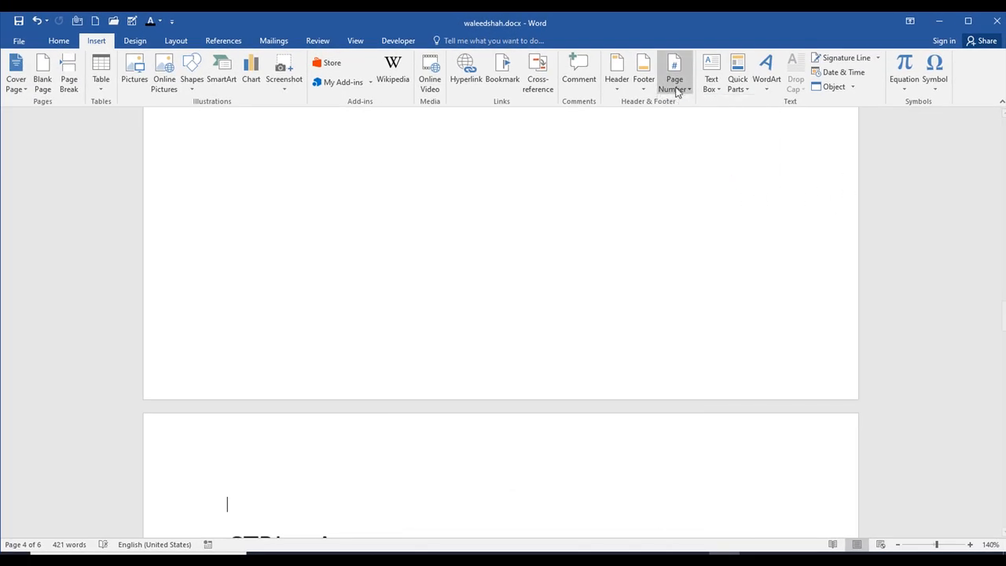
- Insert the built-in Austin Sidebar text box on the "CTRL + A" page
click(717, 88)
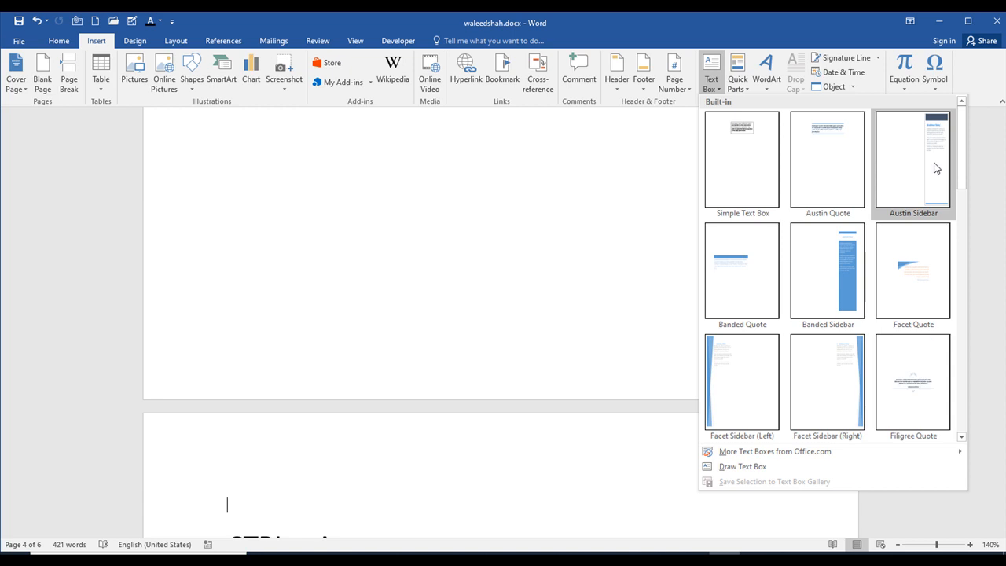
click(935, 167)
scroll(745, 194, up, 3)
scroll(755, 245, down, 1)
scroll(755, 245, down, 4)
scroll(754, 254, up, 3)
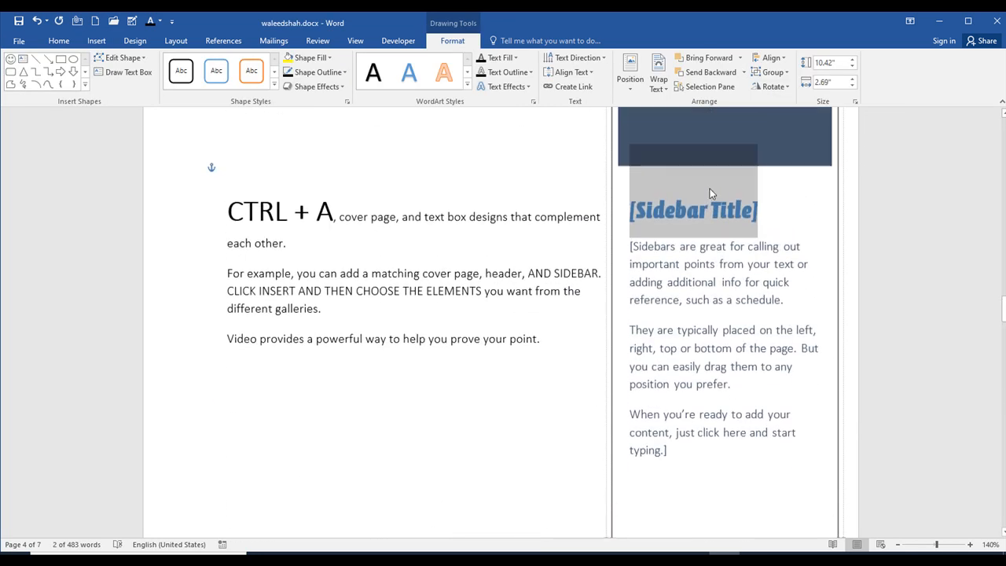
- Review the text fill and text outline colour choices for the sidebar's body text
click(794, 267)
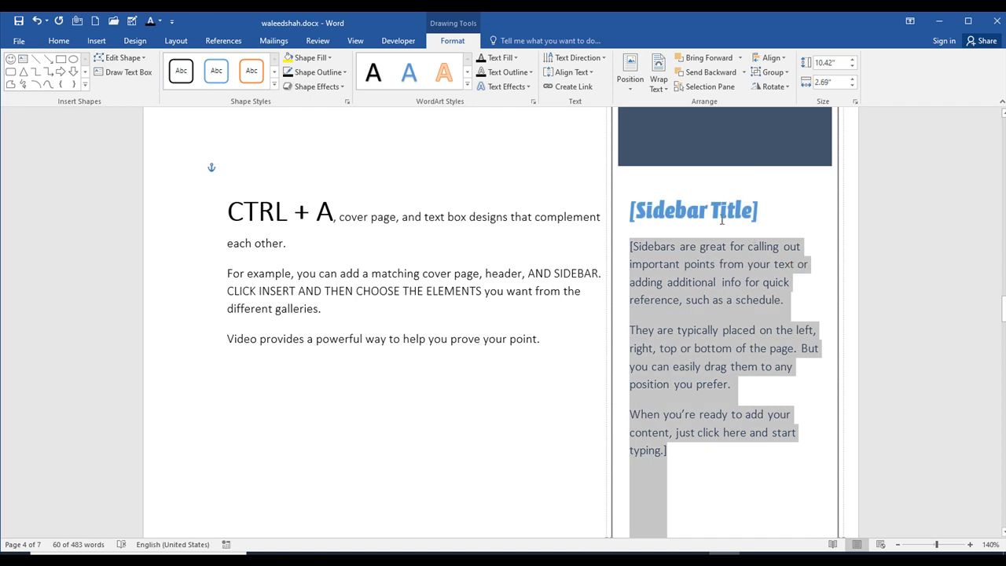
scroll(722, 211, up, 3)
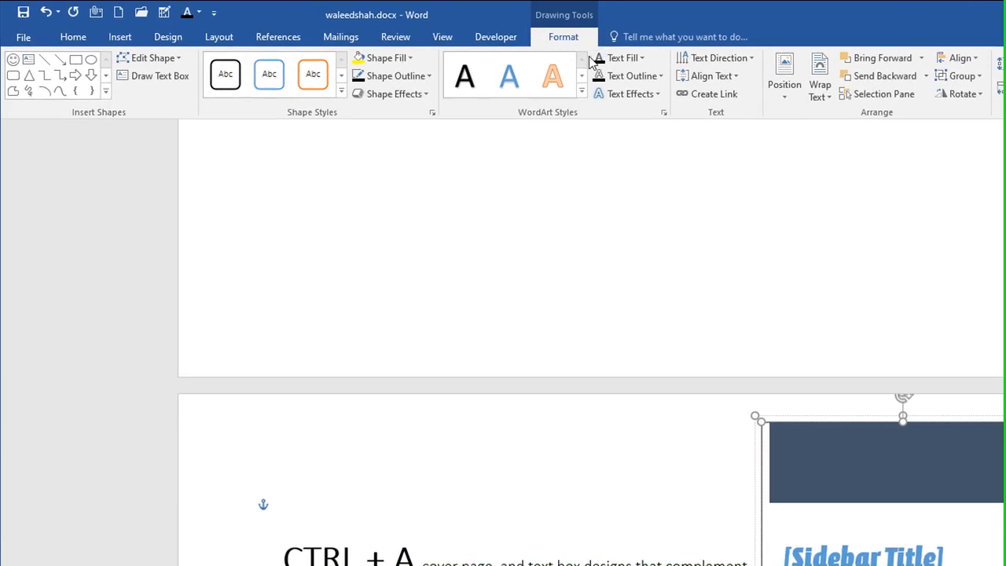
click(634, 61)
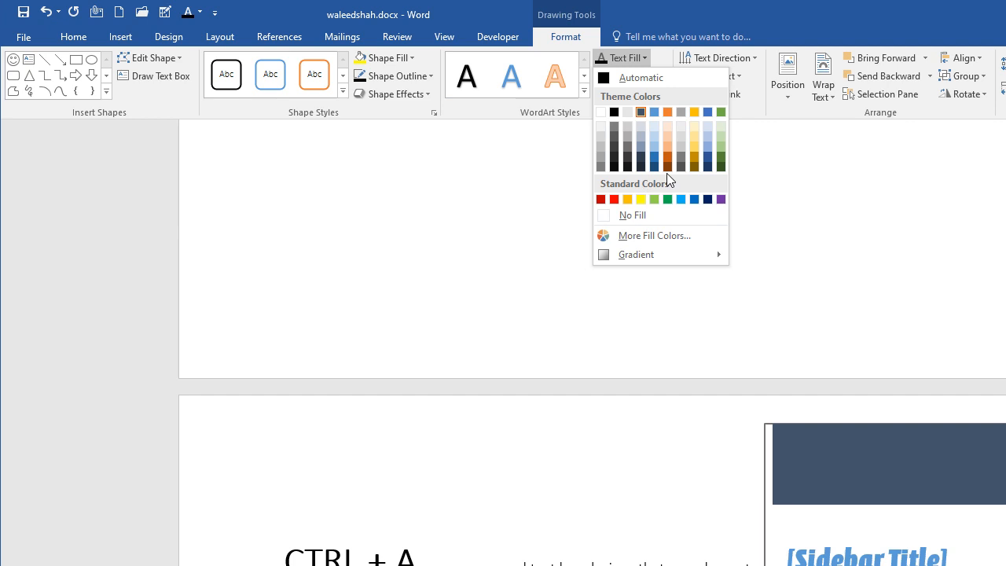
click(641, 158)
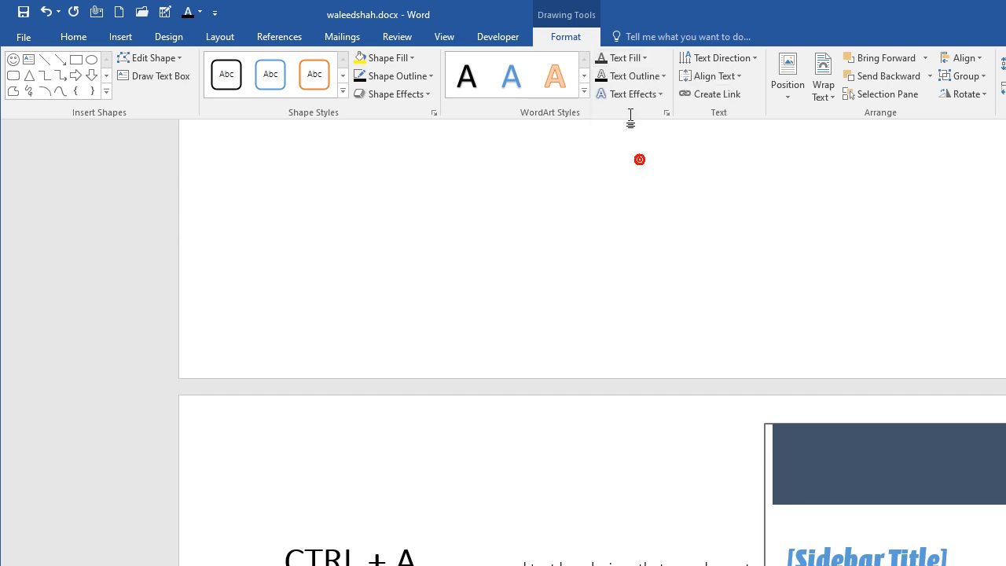
click(631, 75)
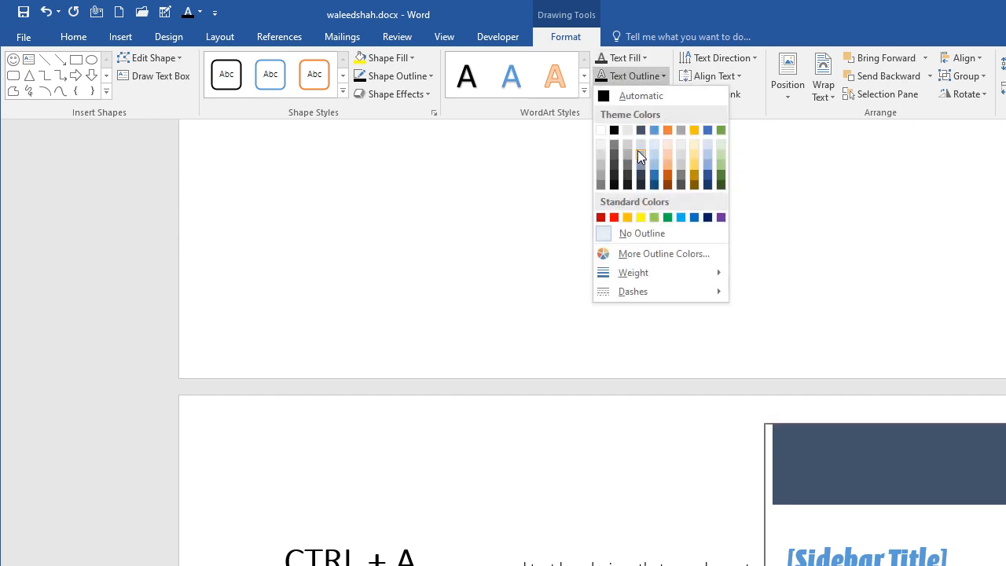
click(658, 74)
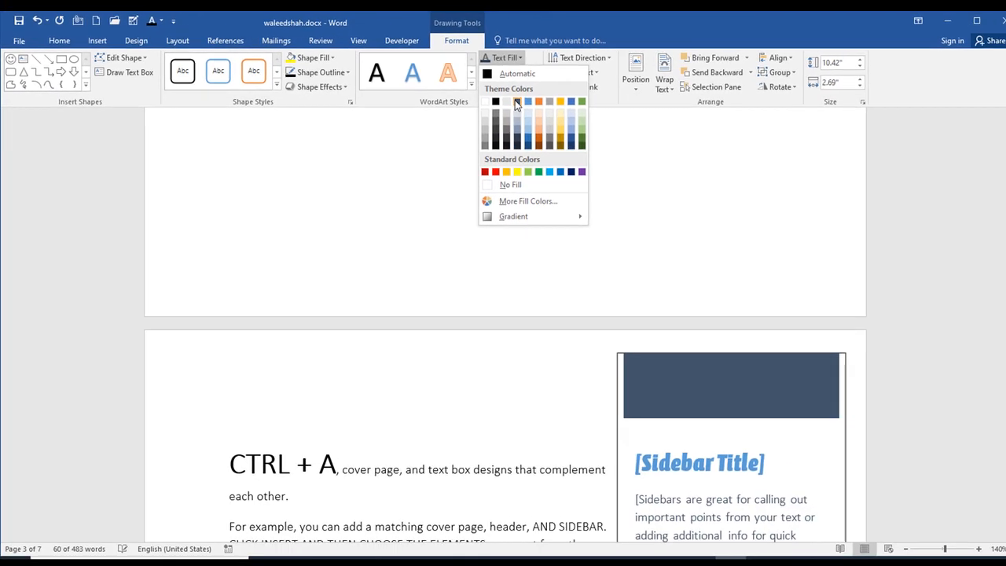
click(619, 350)
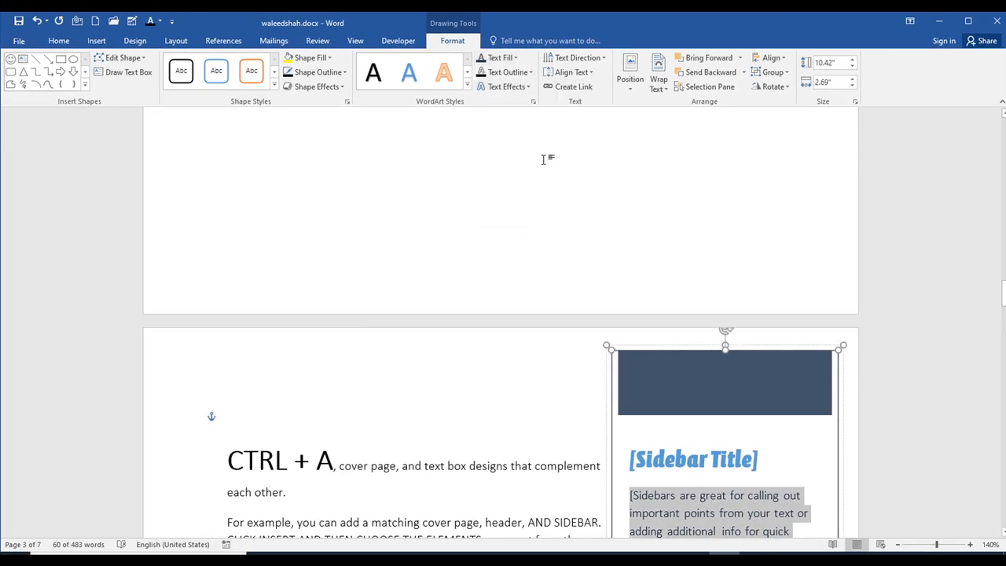
click(498, 73)
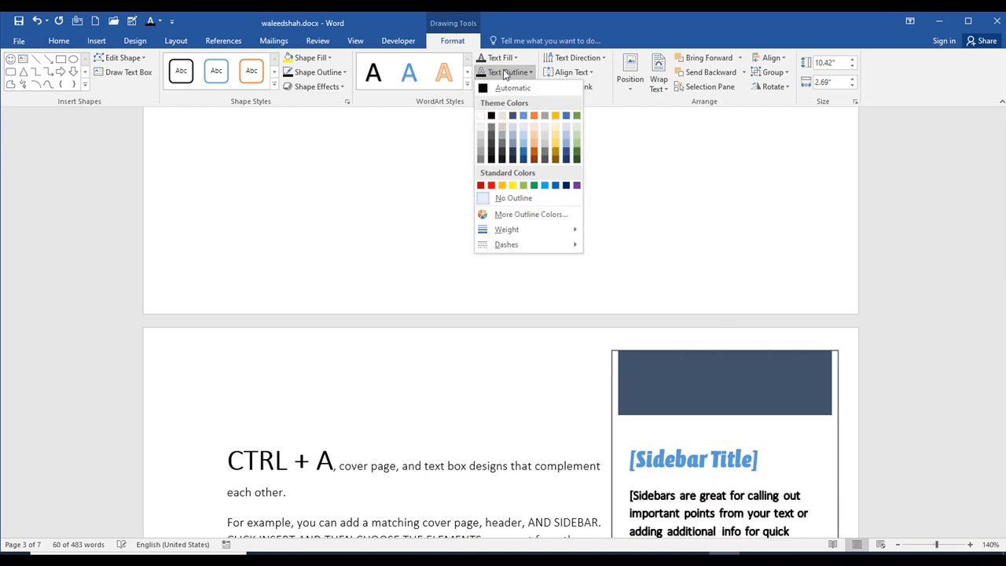
click(509, 61)
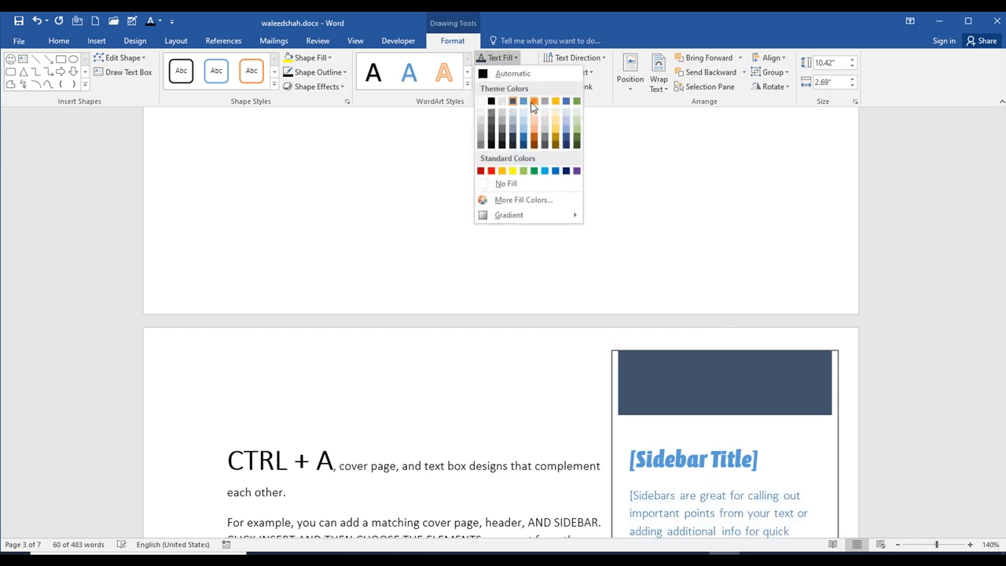
click(539, 40)
- Delete the sidebar text box from the "CTRL + A" page
click(724, 293)
click(734, 394)
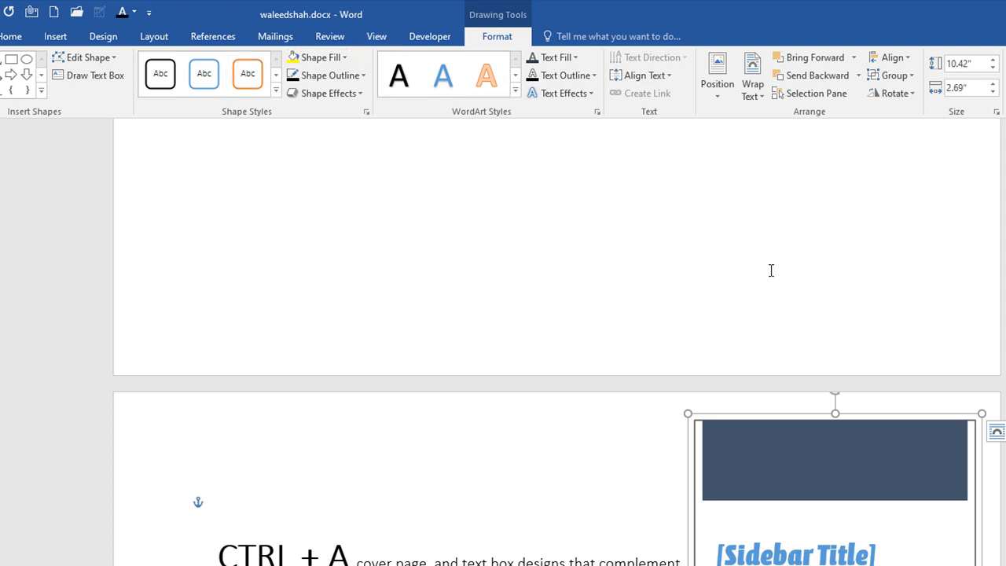
key(Delete)
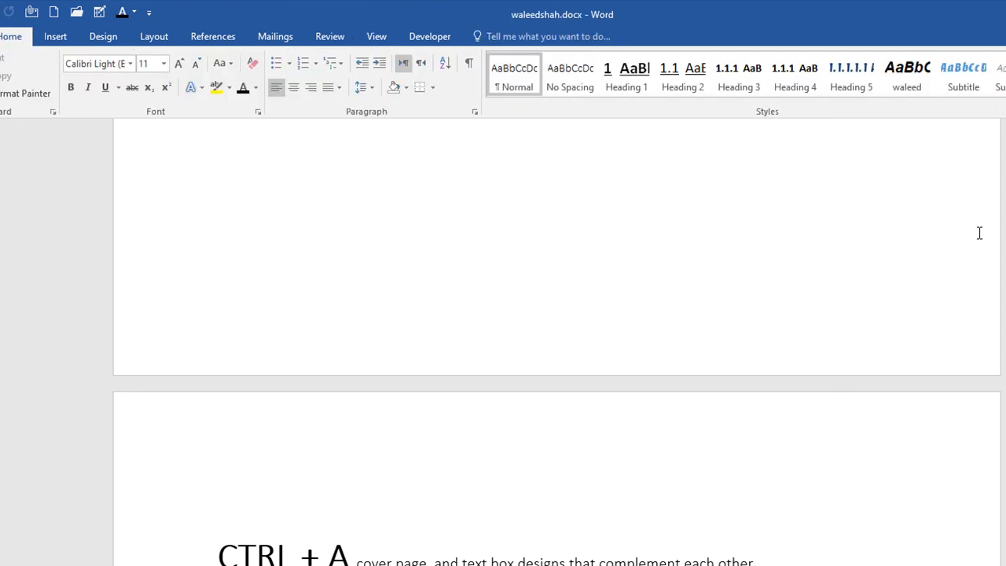
- Insert the Category document property on the empty line above the "CTRL + A" text
click(55, 36)
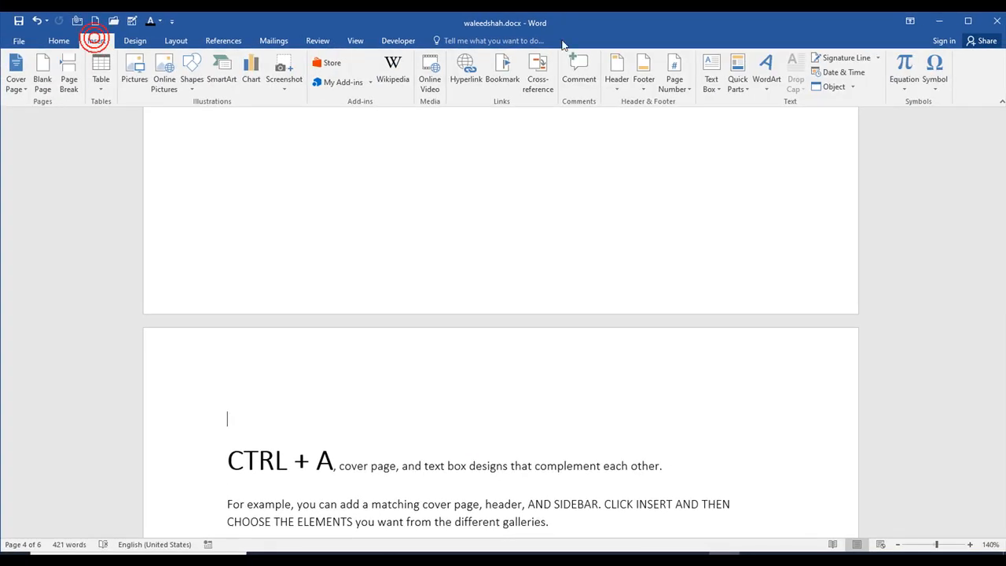
click(740, 88)
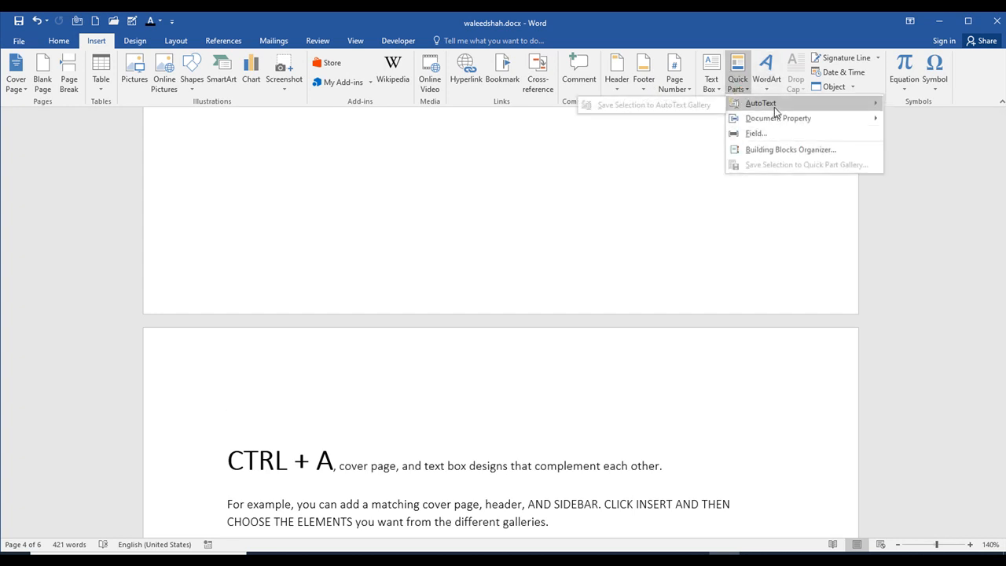
mouse_move(777, 121)
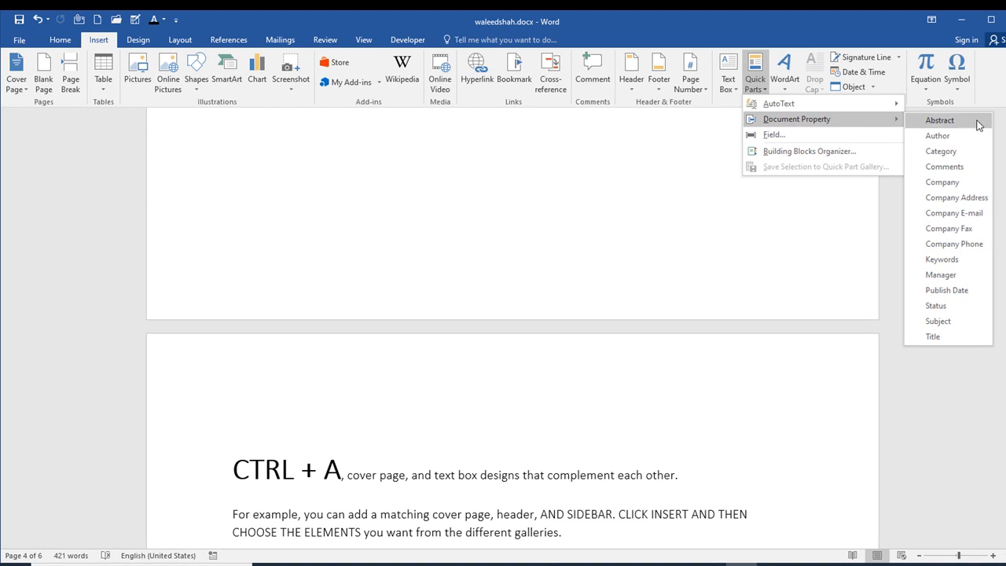
click(965, 149)
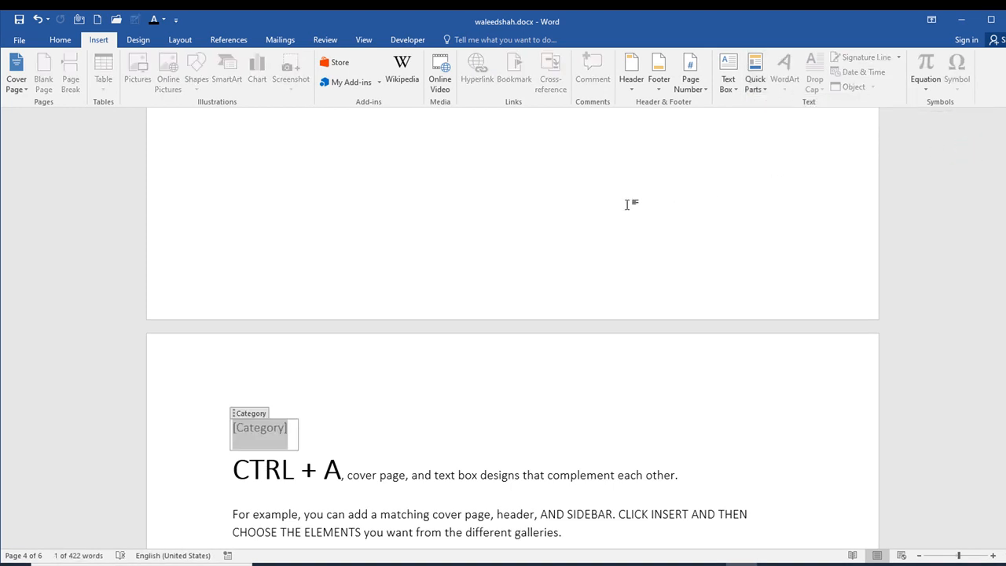
- Delete the Category property field above the "CTRL + A" text
scroll(621, 206, down, 1)
click(250, 358)
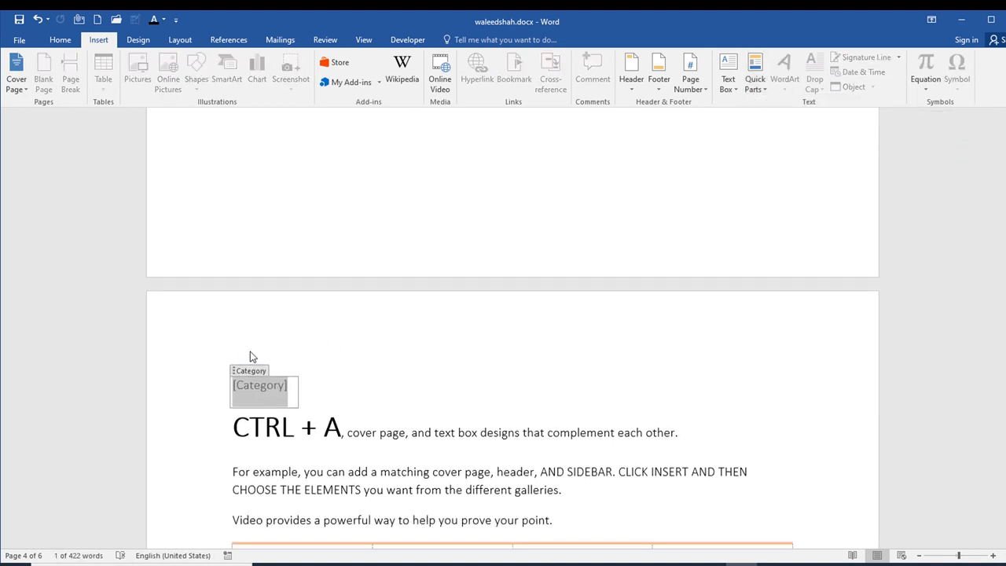
key(Delete)
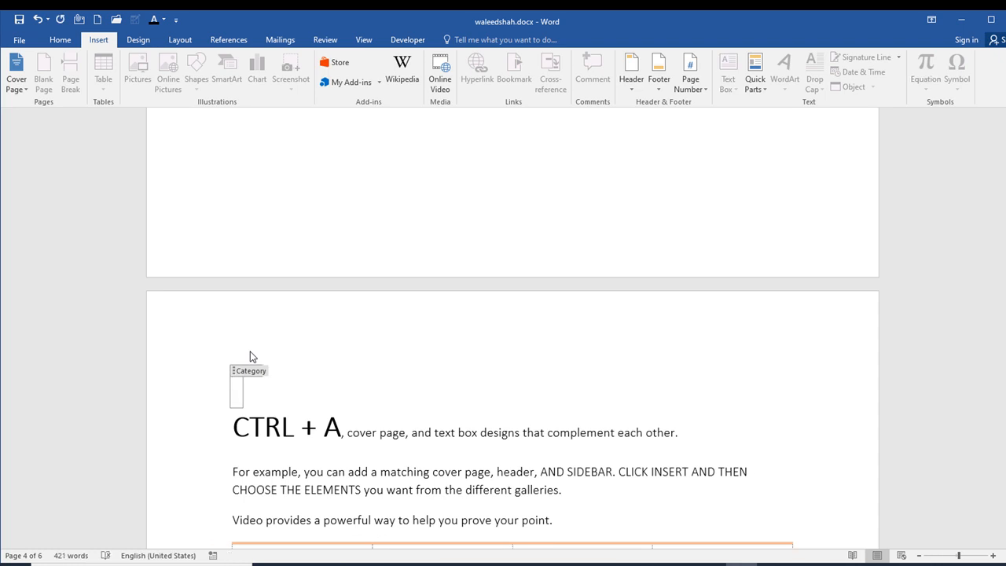
key(ctrl+z)
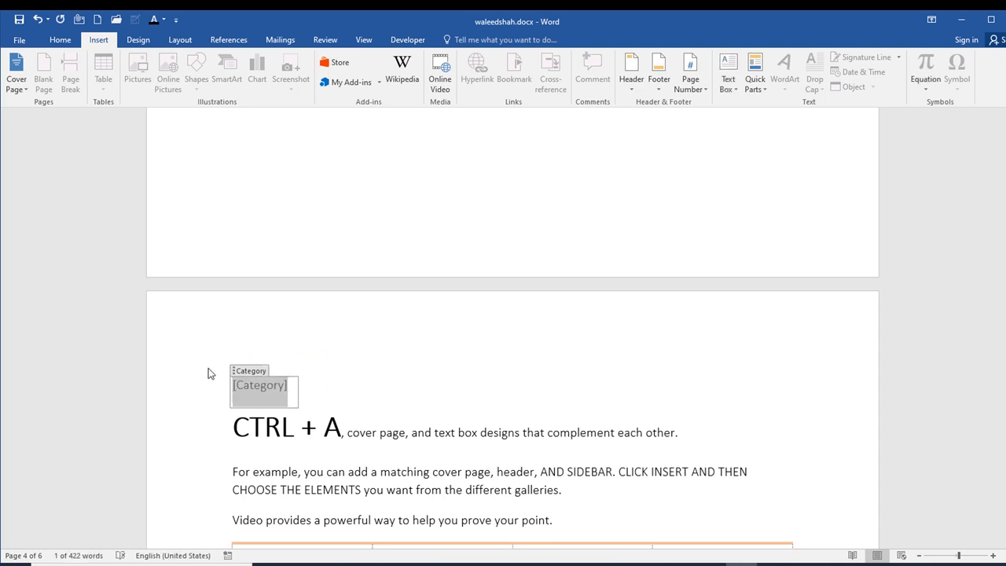
key(Delete)
key(Delete)
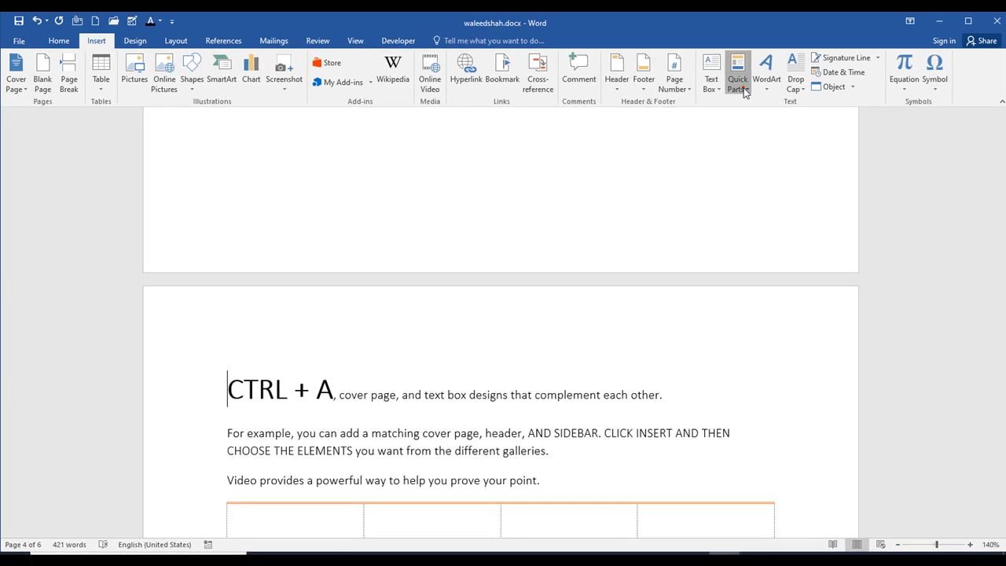
- Insert the Title document property directly before the "CTRL + A" text
click(745, 92)
mouse_move(816, 118)
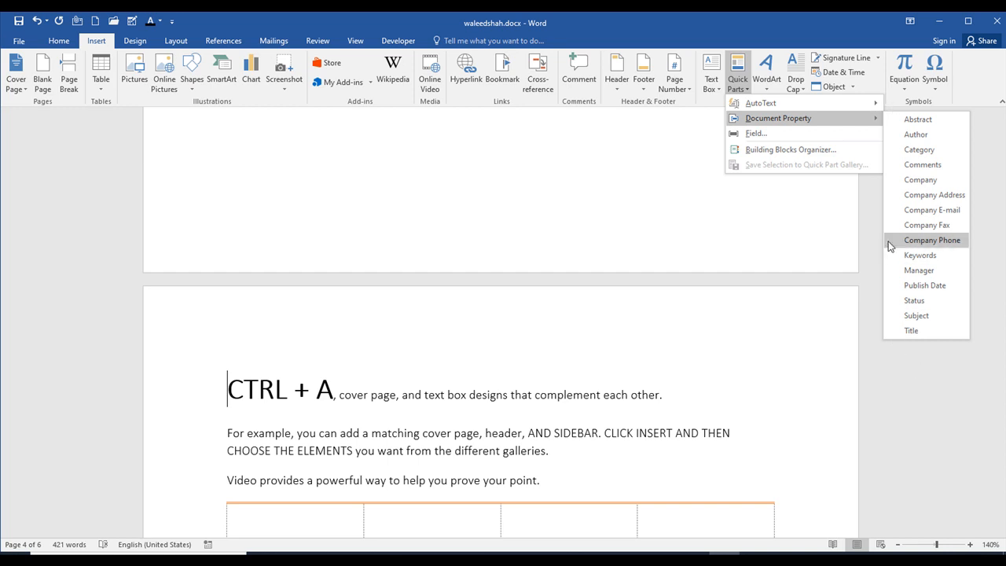
click(919, 331)
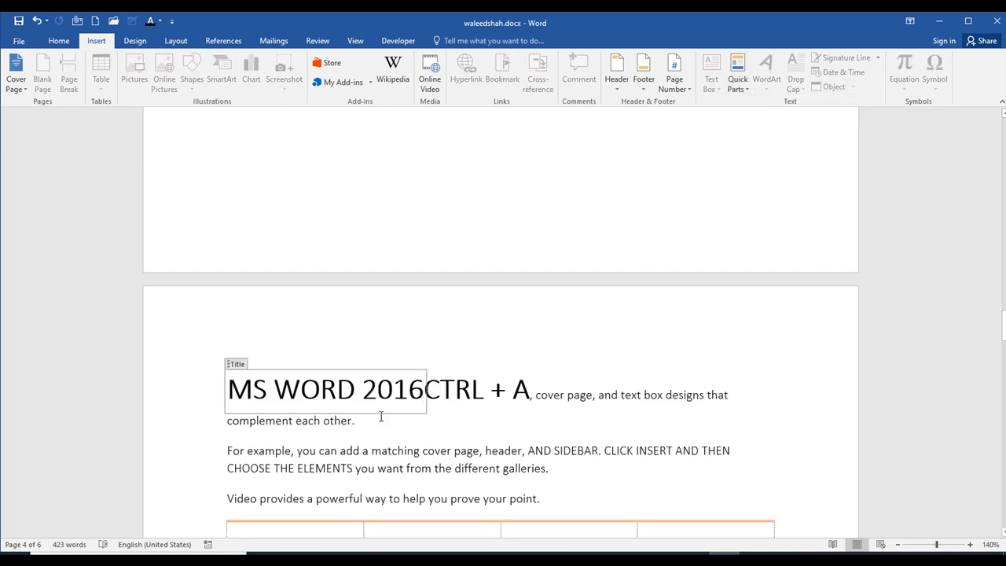
- Edit the Title property field to read "MS WORD 201" and leave the field
click(441, 393)
click(428, 388)
text(\)
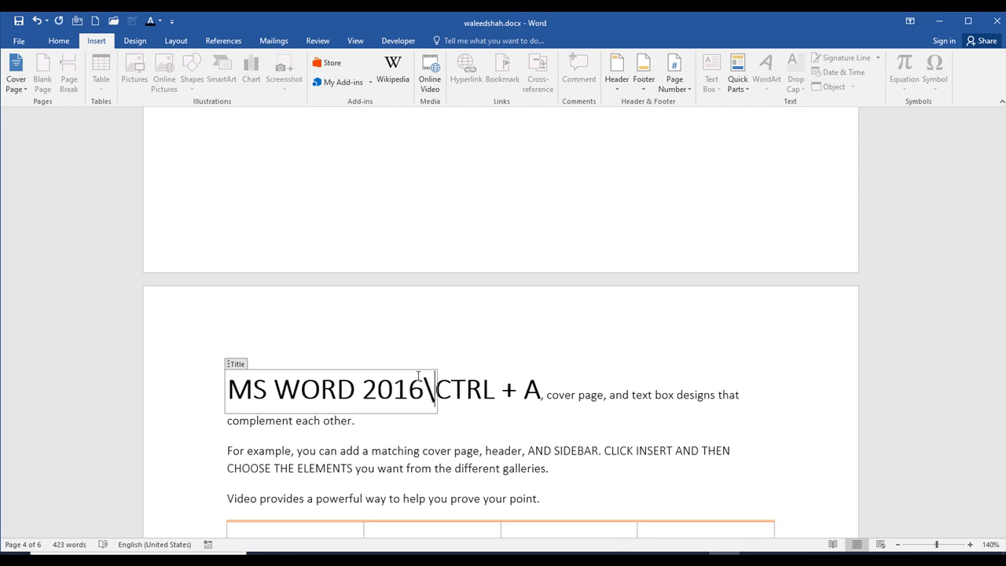
key(BackSpace)
text(\\)
key(BackSpace)
key(BackSpace)
key(BackSpace)
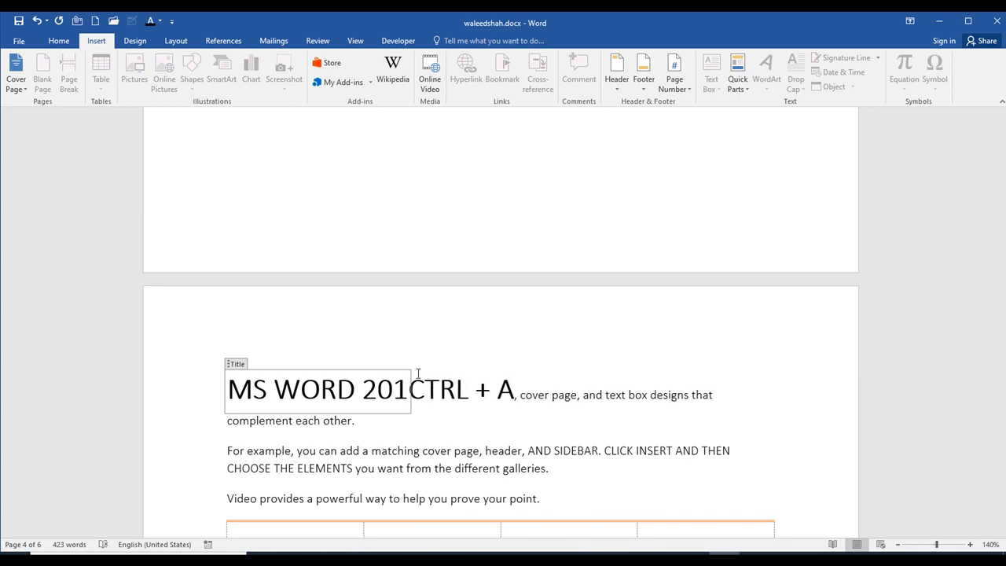
click(472, 227)
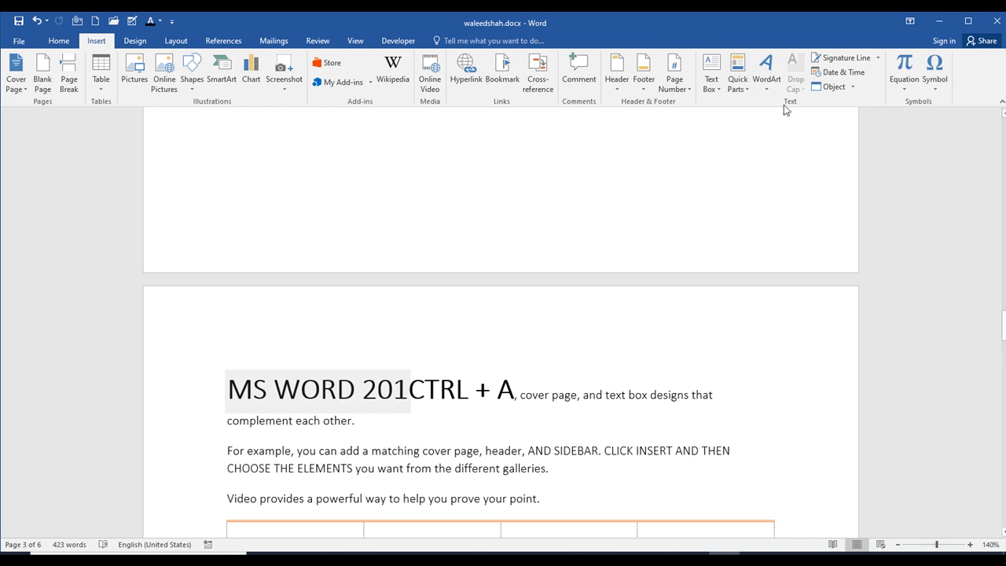
- Insert a blue reflected WordArt below the Online Video section's last paragraph and enlarge its box to about 1.25" by 6.5"
click(768, 75)
click(802, 146)
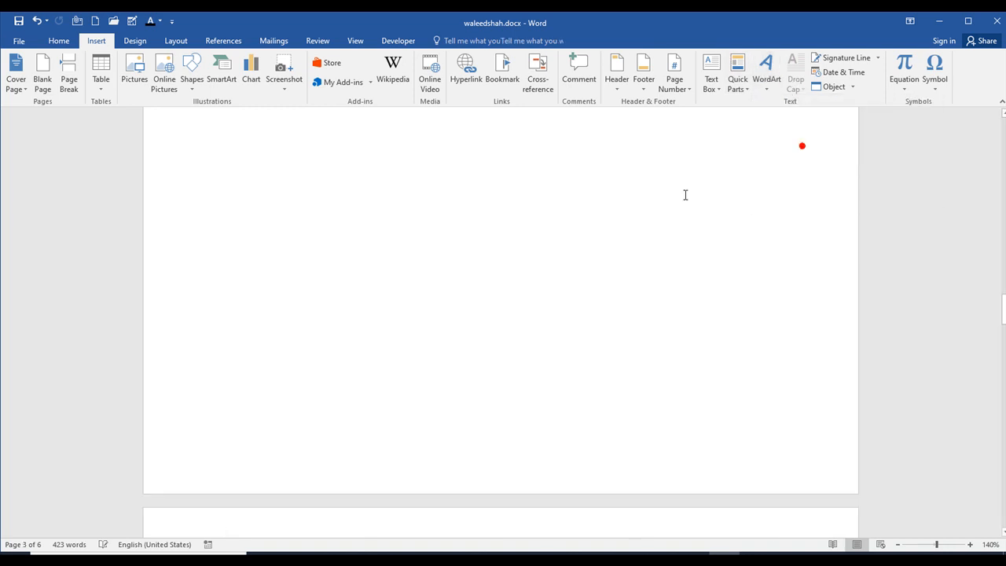
scroll(494, 169, up, 5)
scroll(514, 393, down, 2)
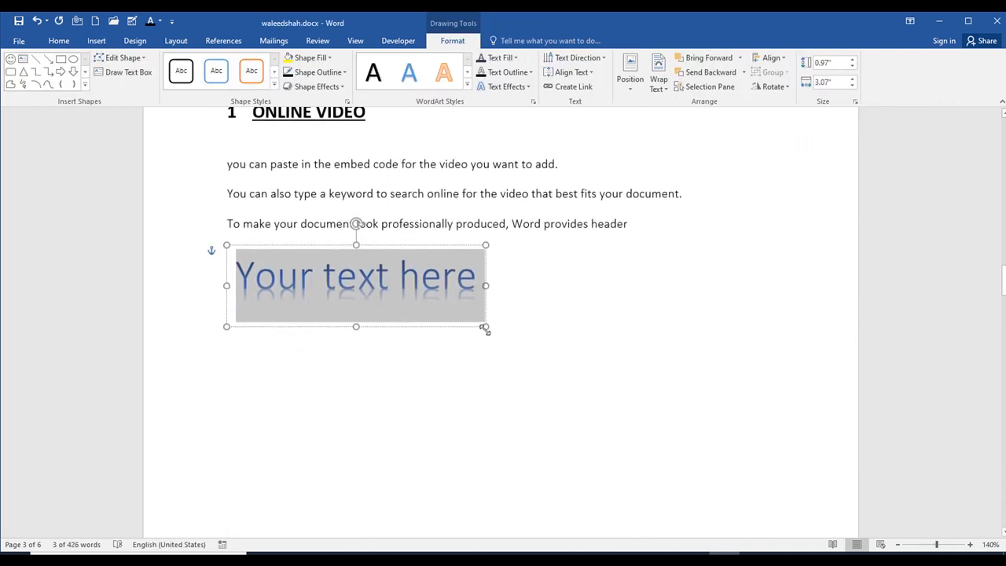
drag(484, 328, 718, 314)
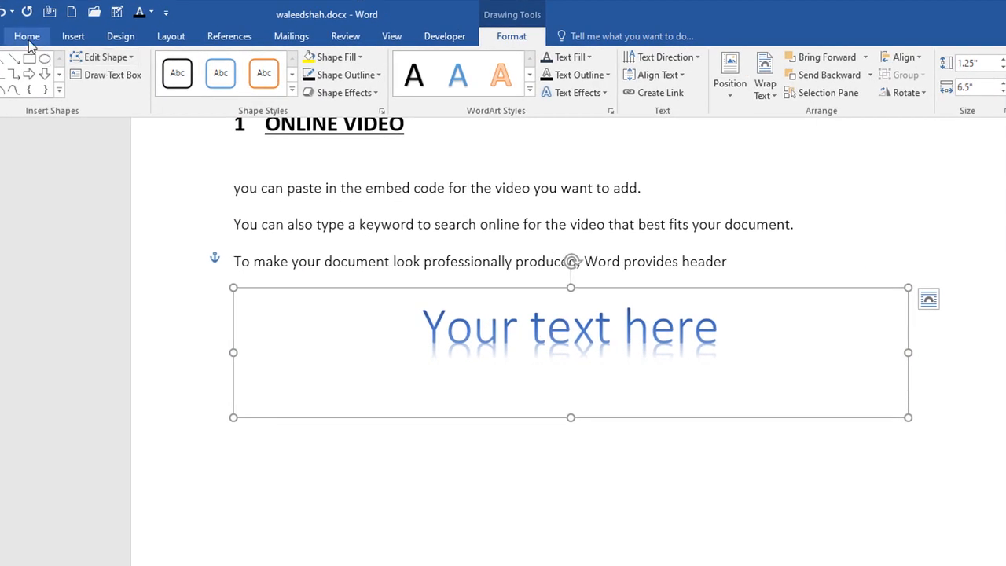
- Look over the available WordArt styles and the placeholder text in the WordArt box
click(73, 36)
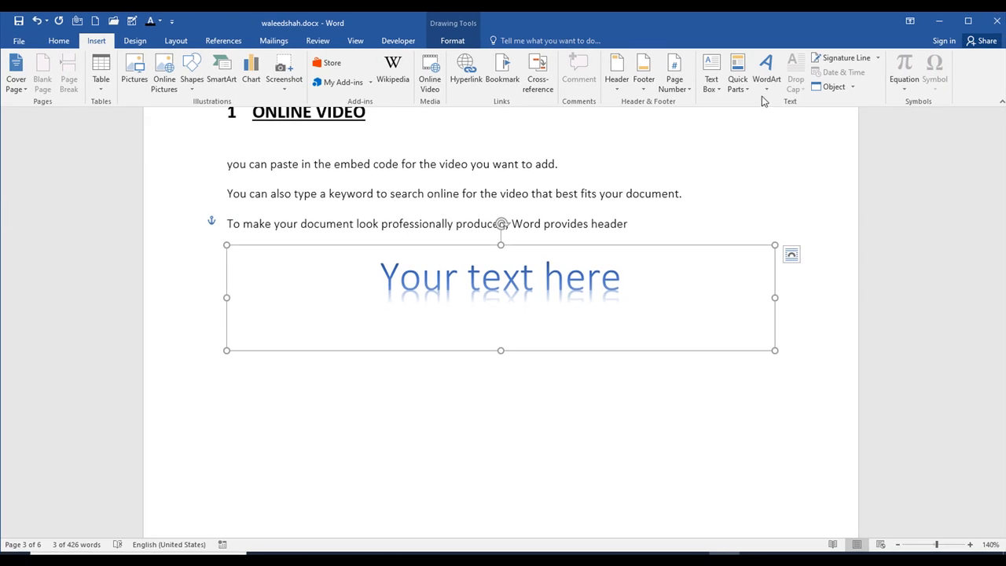
click(768, 88)
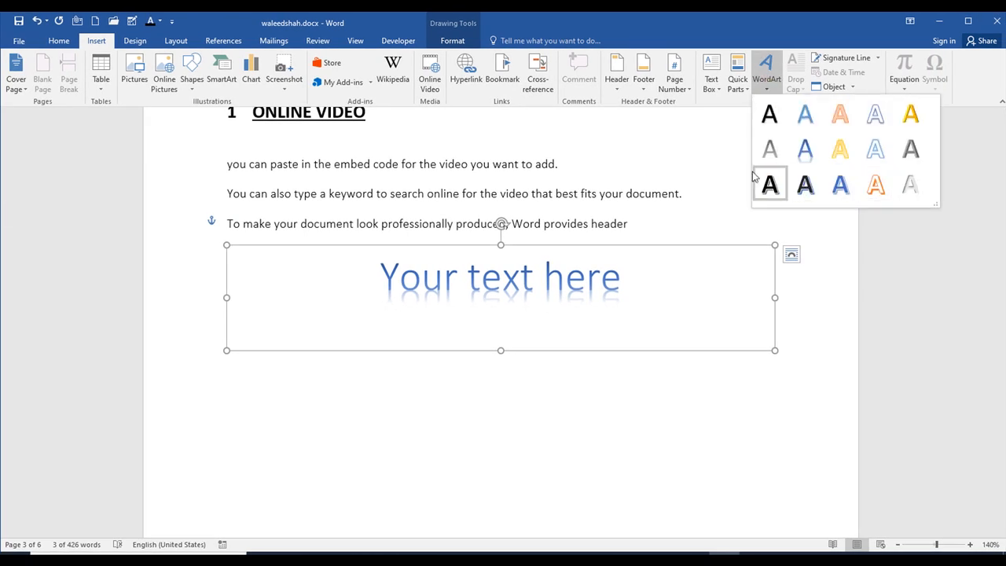
click(704, 139)
triple_click(550, 291)
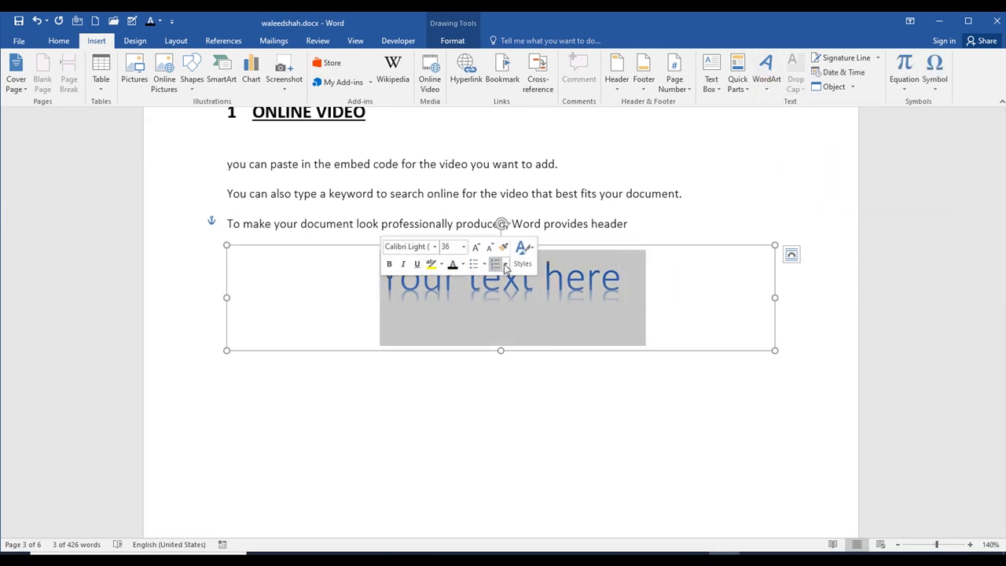
click(663, 257)
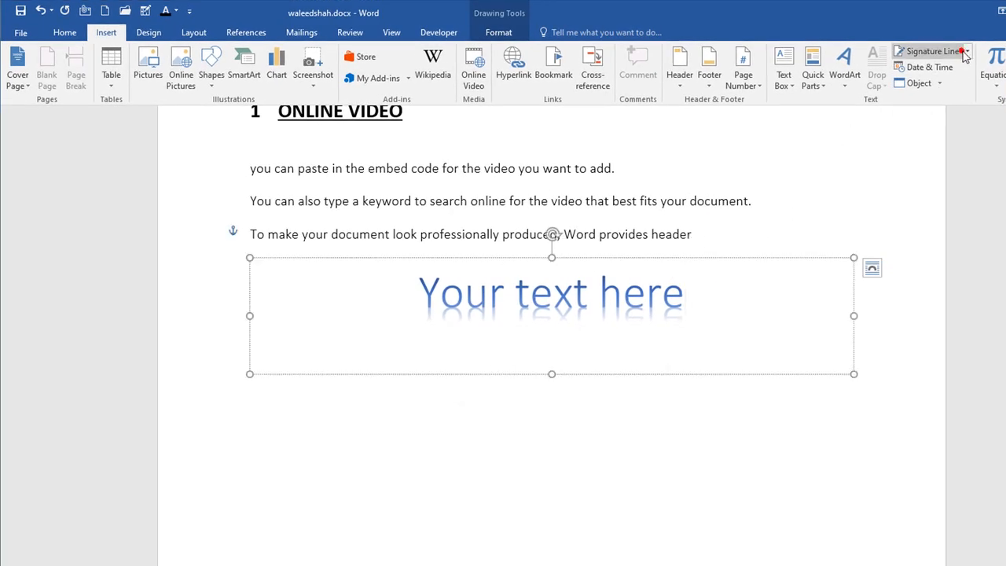
- Cancel the signature line setup and delete the WordArt box below the Online Video section's last paragraph
click(932, 51)
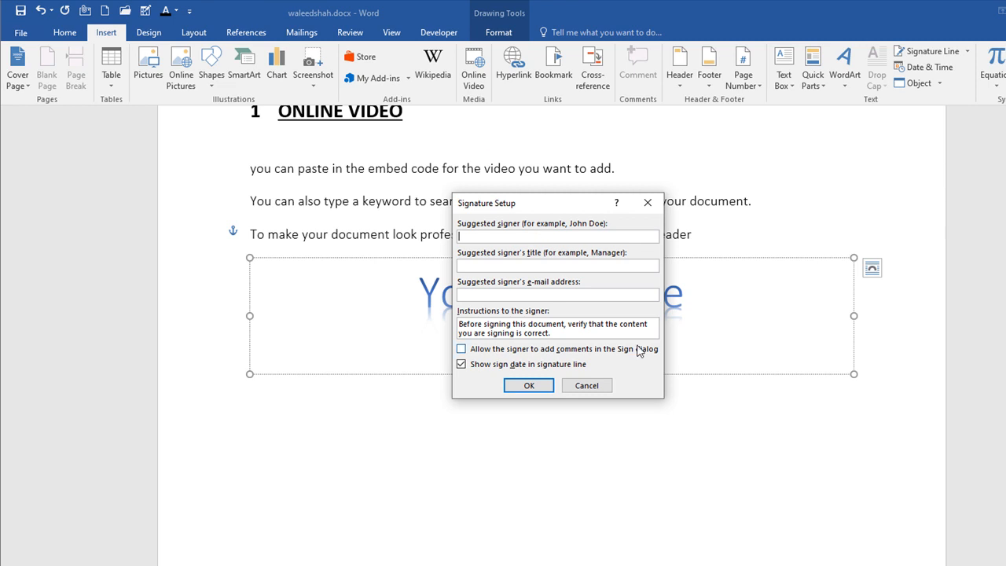
click(572, 384)
click(461, 316)
click(455, 258)
key(Delete)
key(Delete)
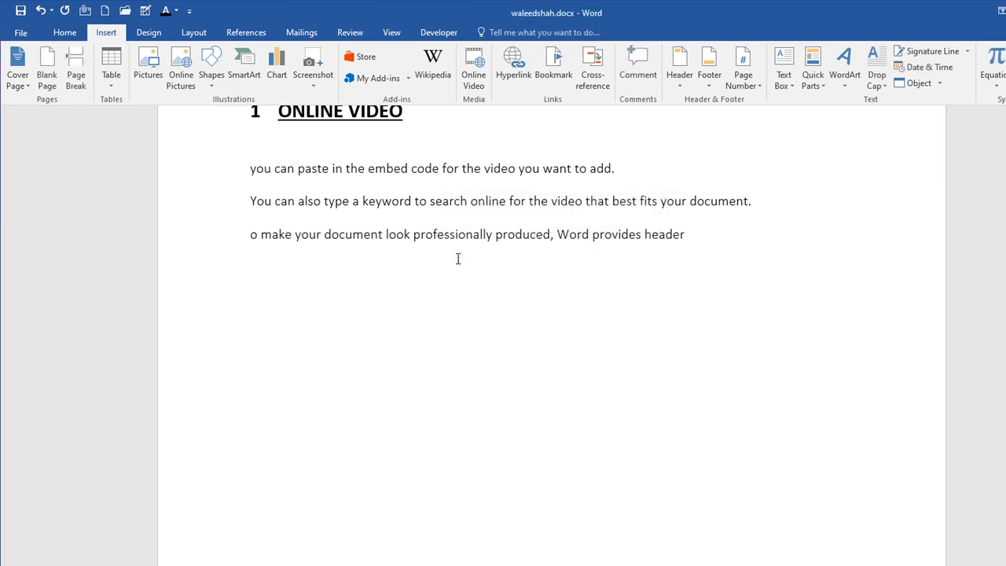
- Insert a signature line below the Online Video paragraphs with the signer's name, the title "manager" and the signer's e-mail
click(328, 334)
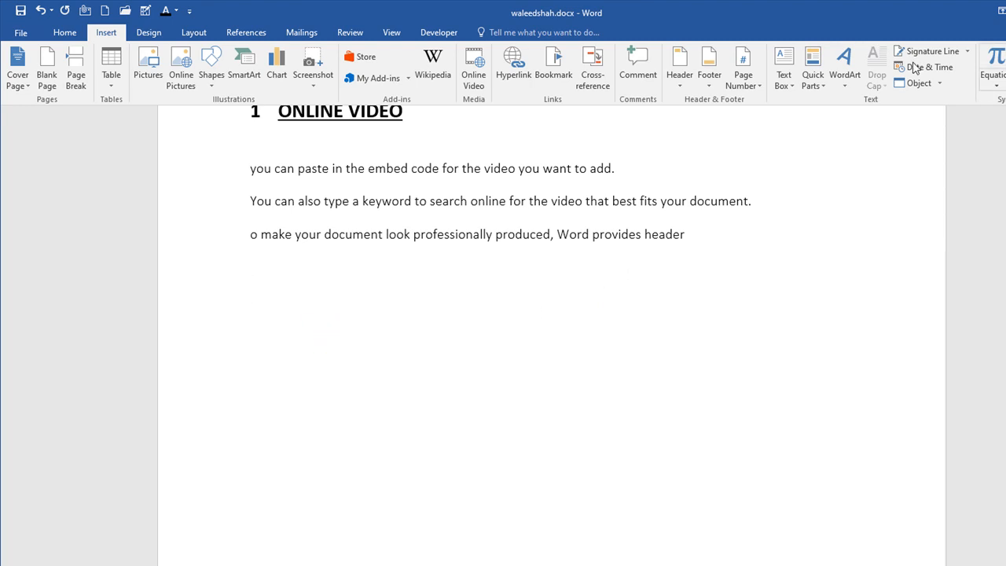
click(936, 54)
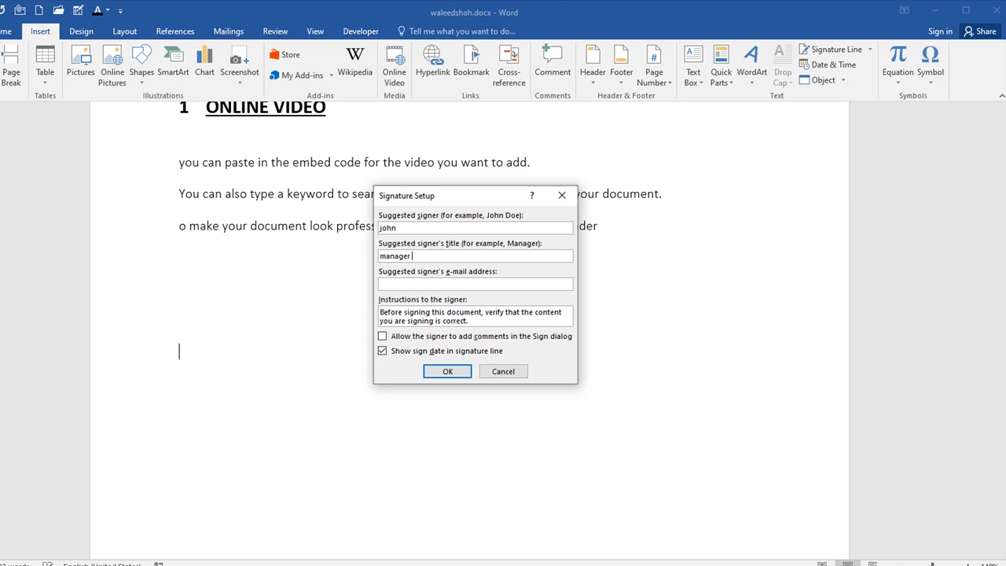
click(460, 285)
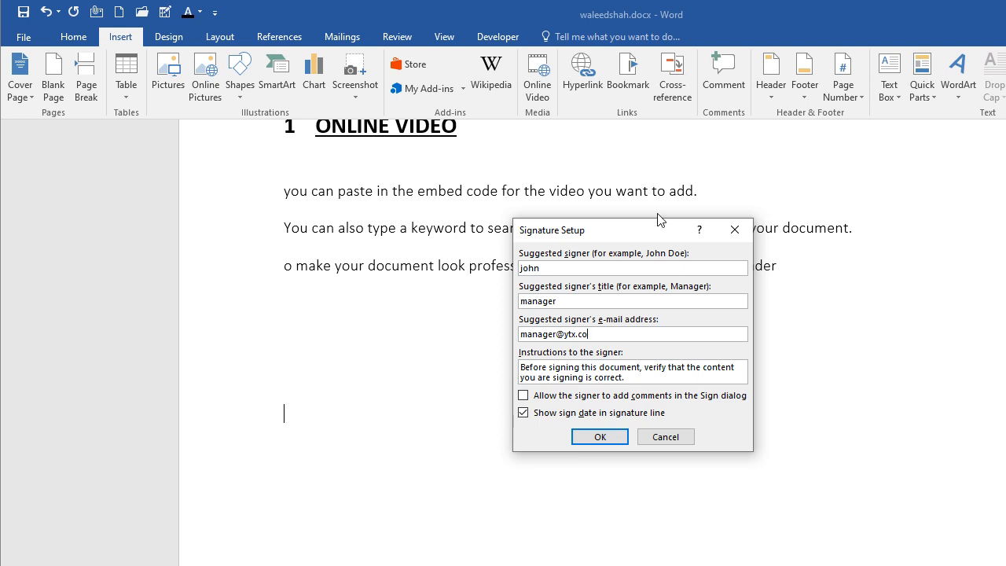
click(609, 440)
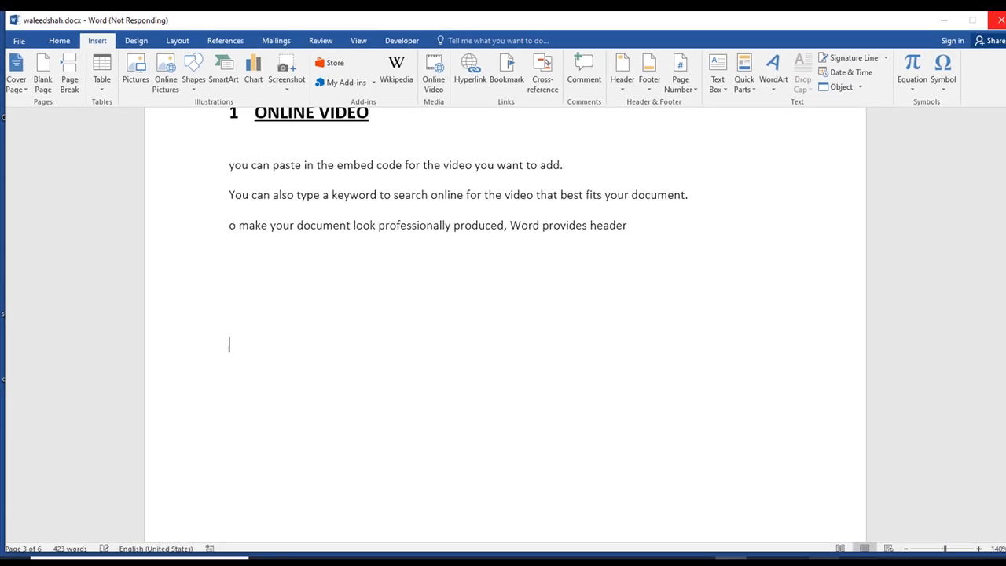
click(856, 559)
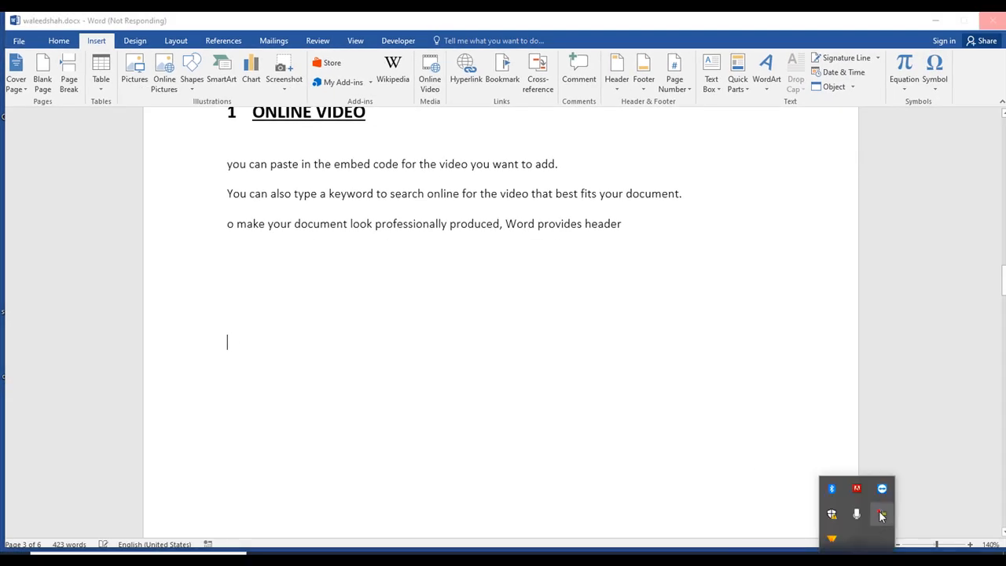
click(881, 515)
click(885, 435)
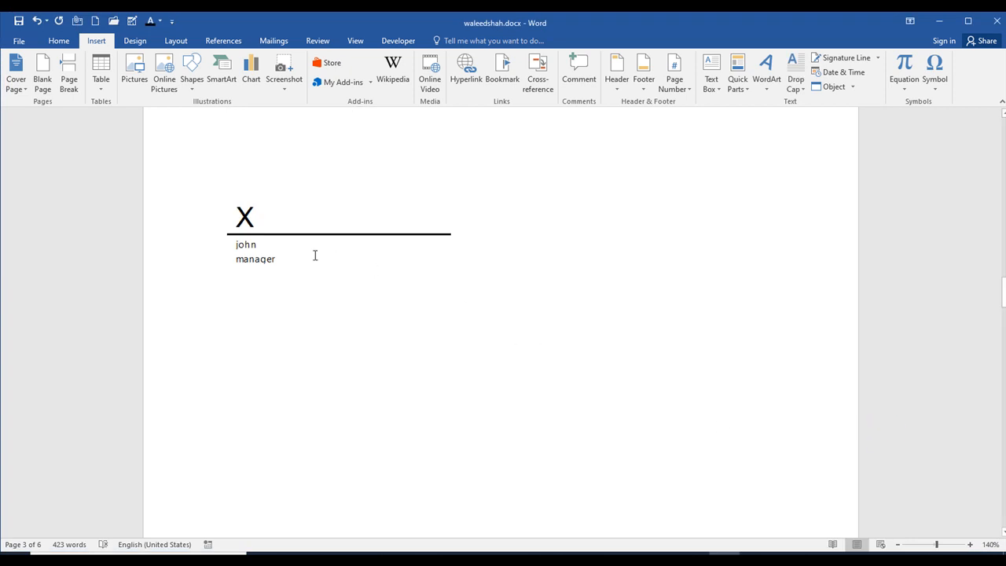
- Delete the signature line below the Online Video section's last paragraph
key(Return)
scroll(277, 262, up, 3)
scroll(270, 397, down, 2)
click(276, 330)
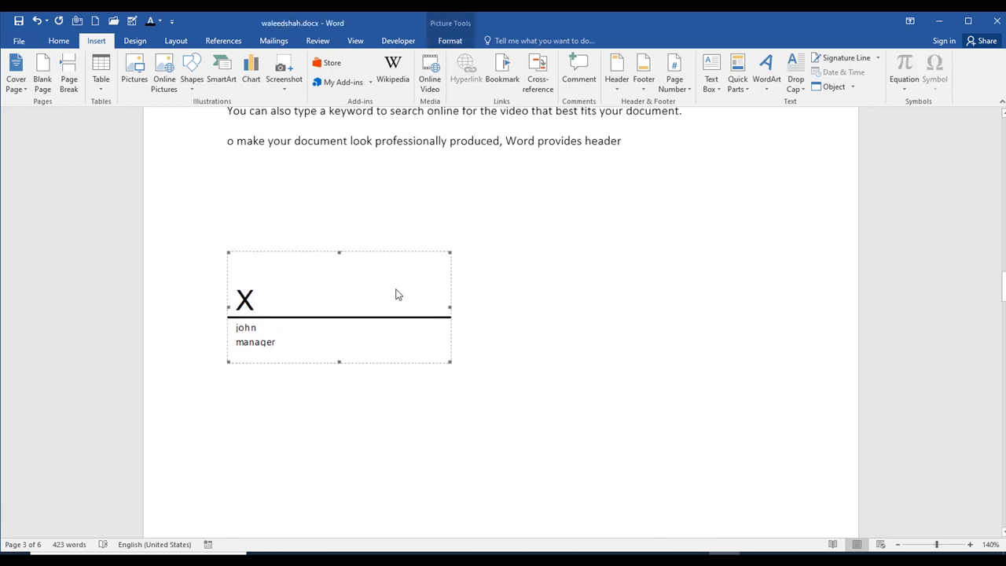
key(Delete)
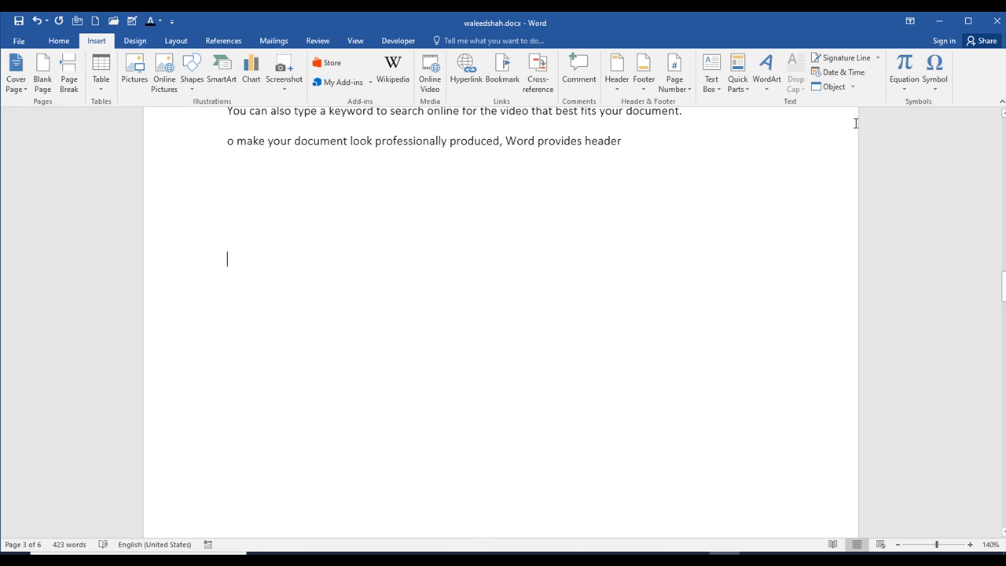
- Insert the date in the 17-Jun-20 format below the Online Video paragraphs and delete it again
click(837, 72)
click(391, 239)
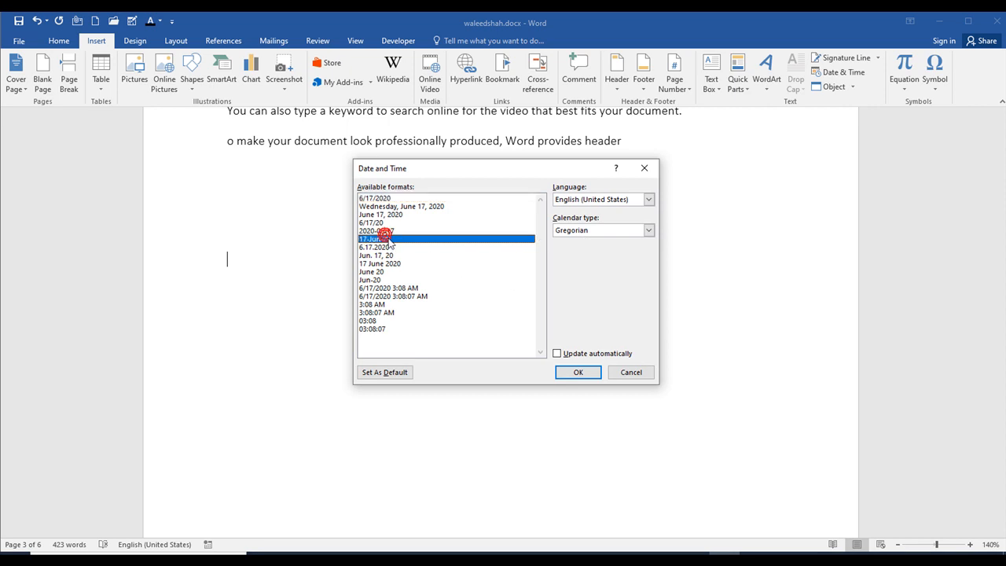
click(594, 372)
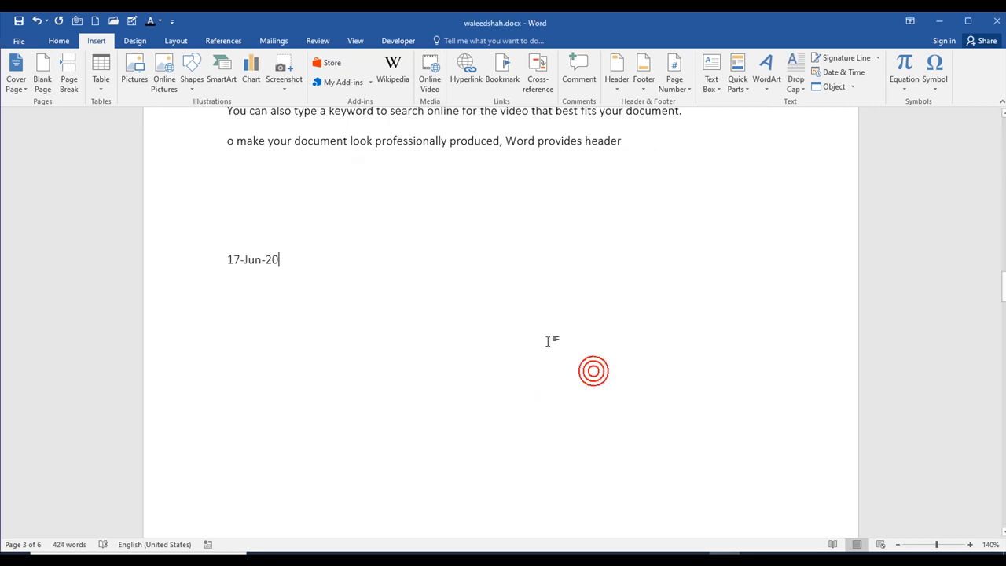
triple_click(320, 267)
key(Delete)
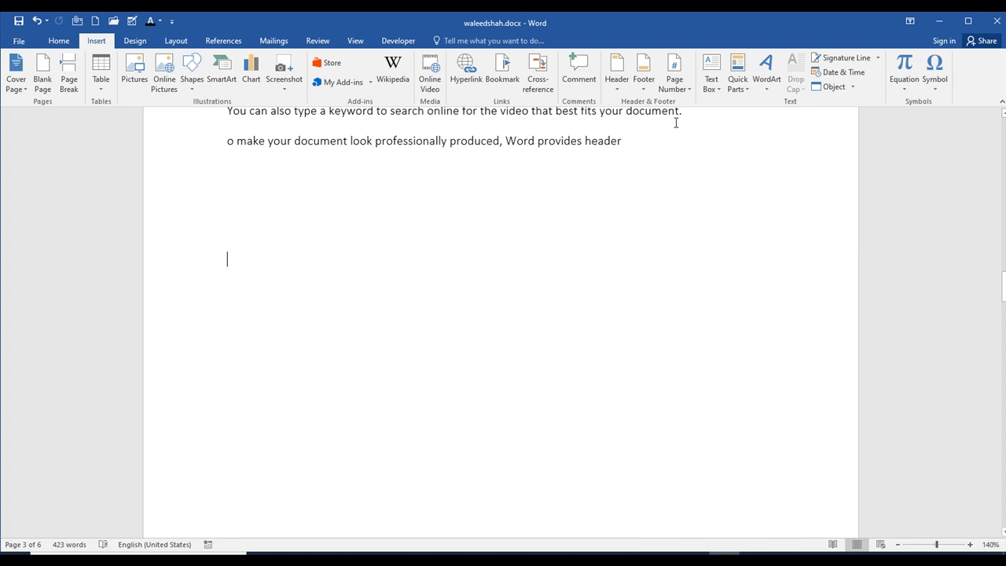
- Insert the text of the file tutorial3.docx from the msword folder below the Online Video paragraphs
click(853, 87)
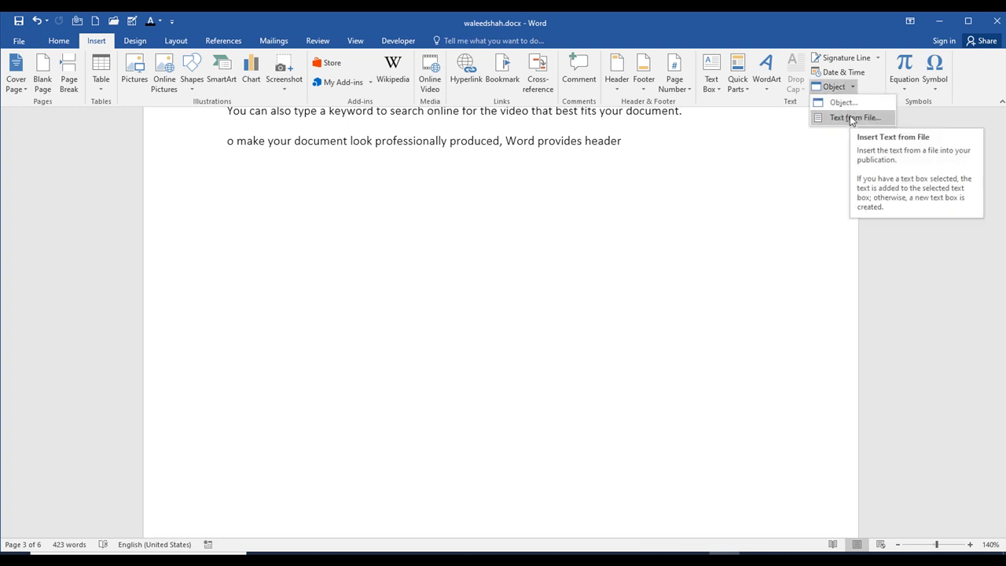
click(853, 118)
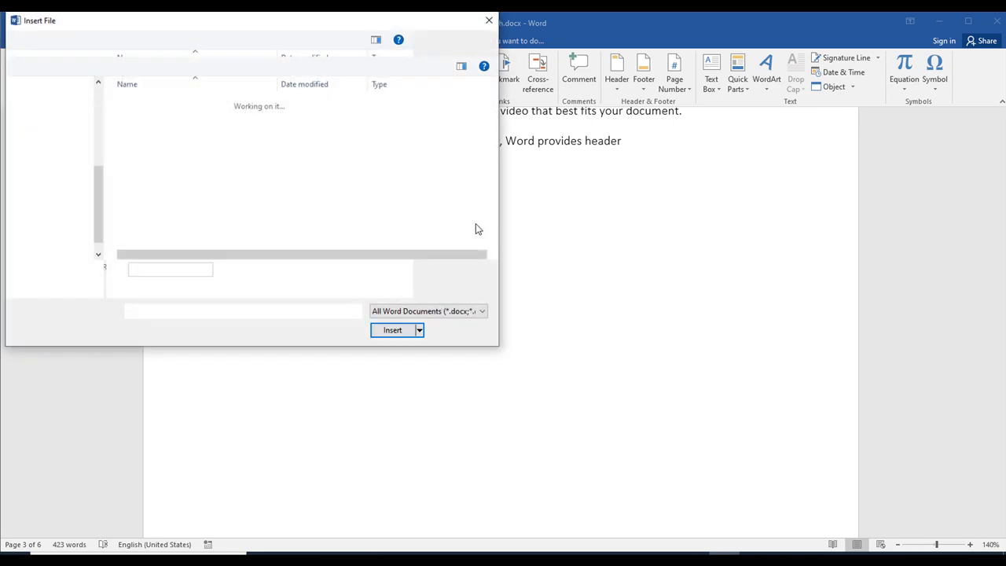
click(227, 168)
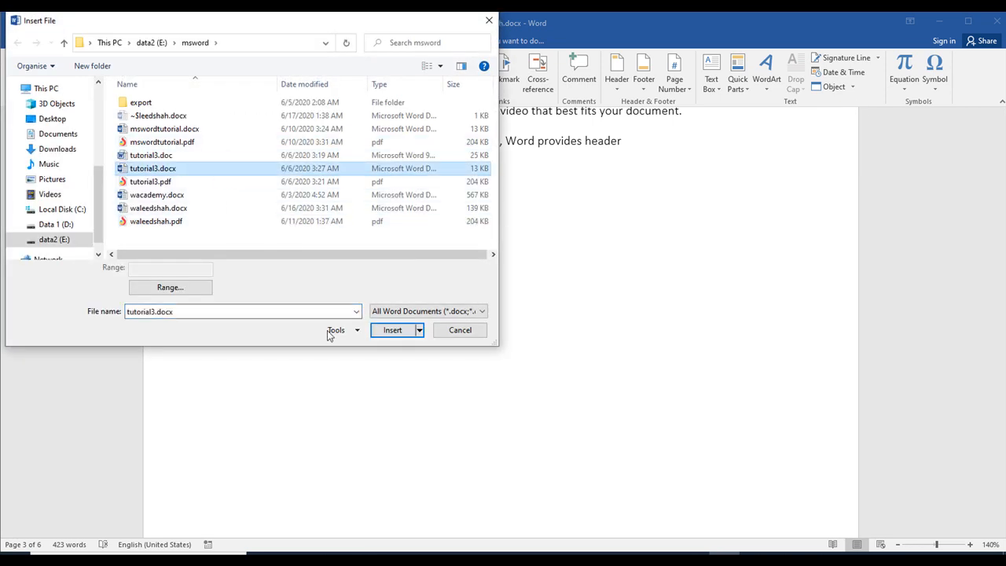
click(390, 330)
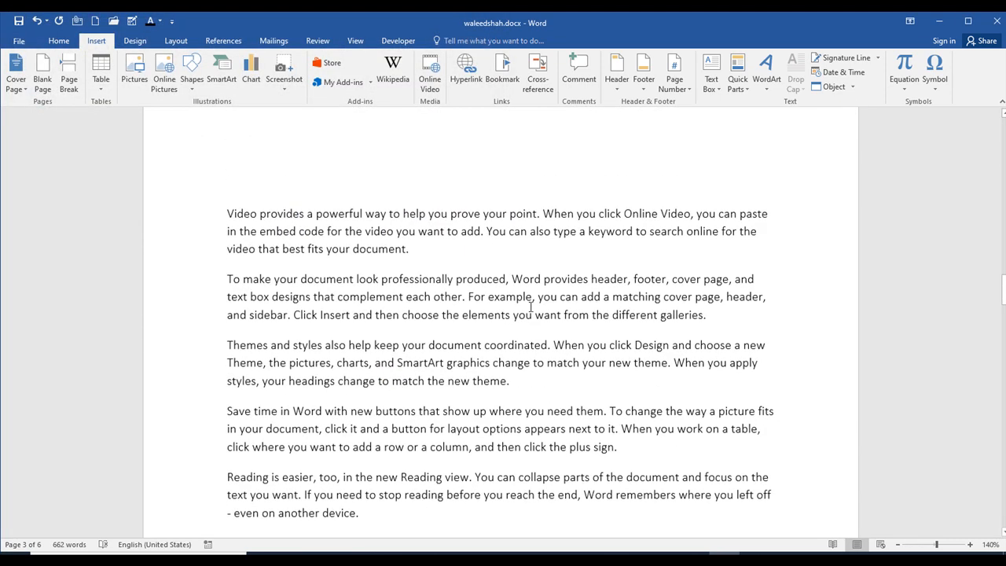
- Look over the object types that can be embedded in the document and cancel without inserting one
click(530, 391)
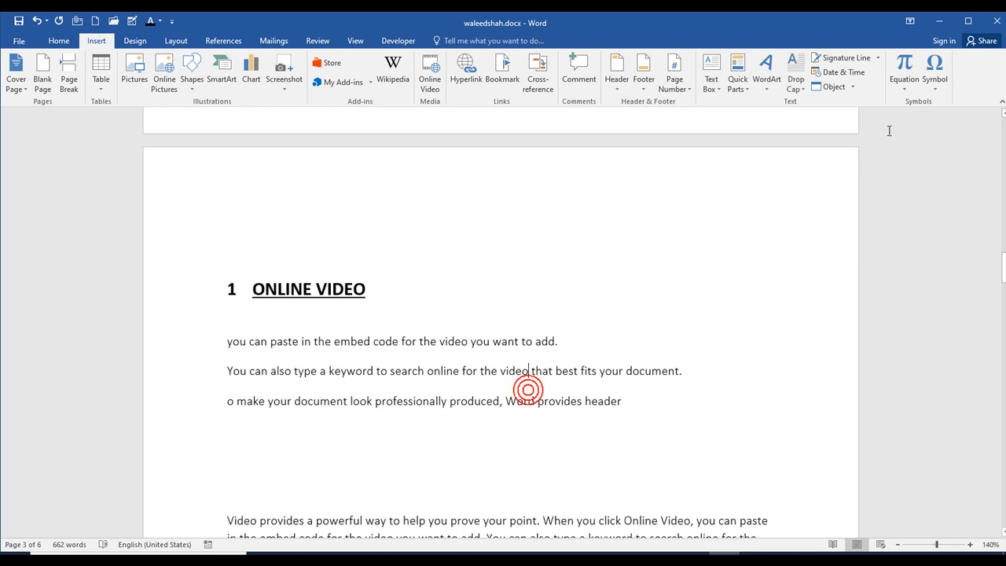
click(852, 87)
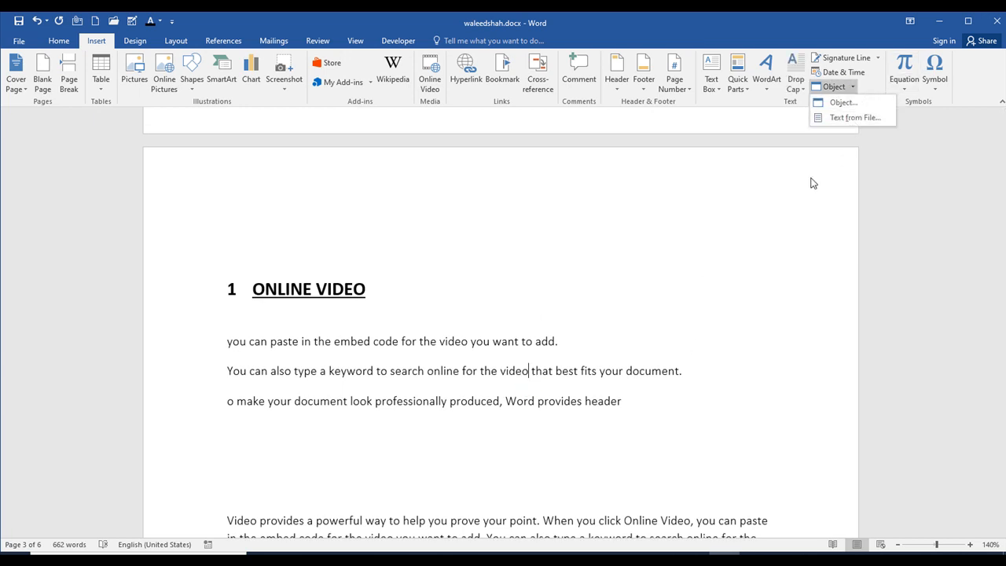
click(842, 102)
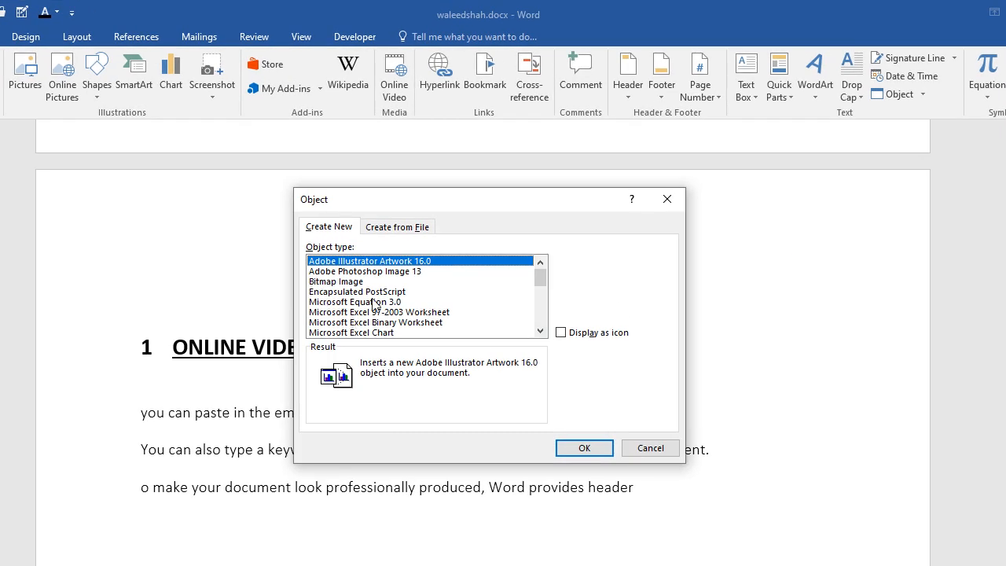
click(651, 447)
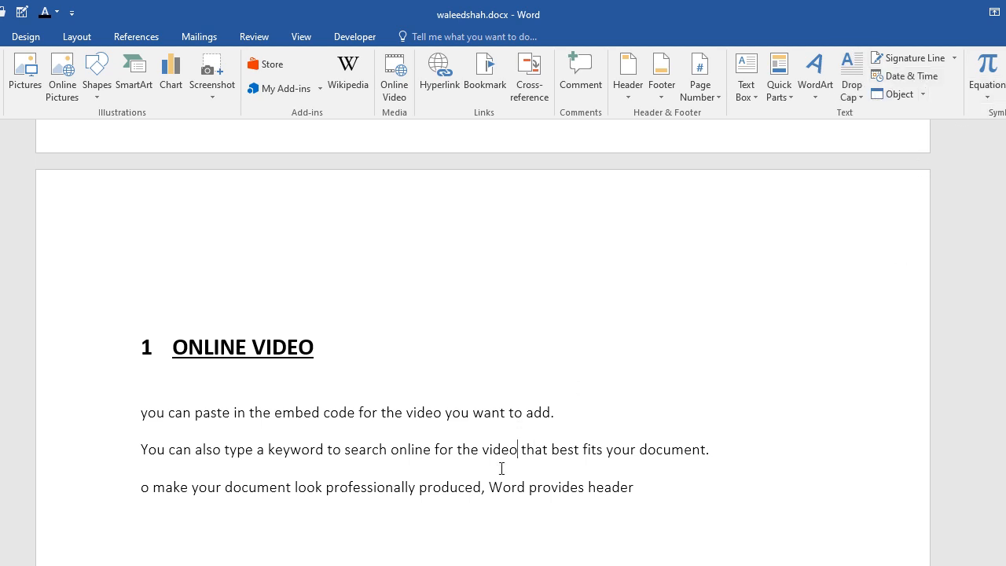
- Insert the Accelerated Motion equation from Office.com on the blank line between the Online Video paragraphs and the imported text
scroll(517, 422, down, 3)
click(464, 403)
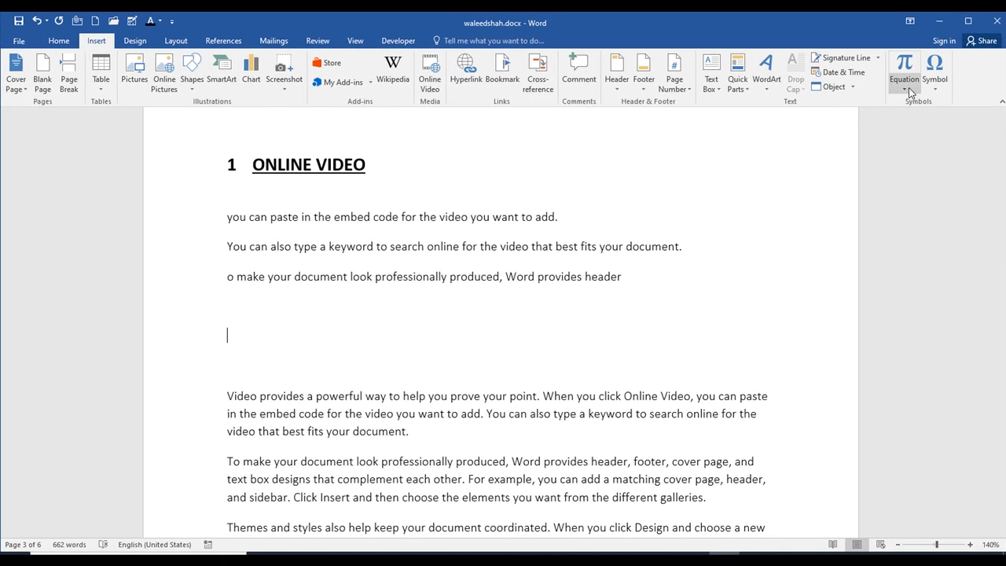
click(906, 88)
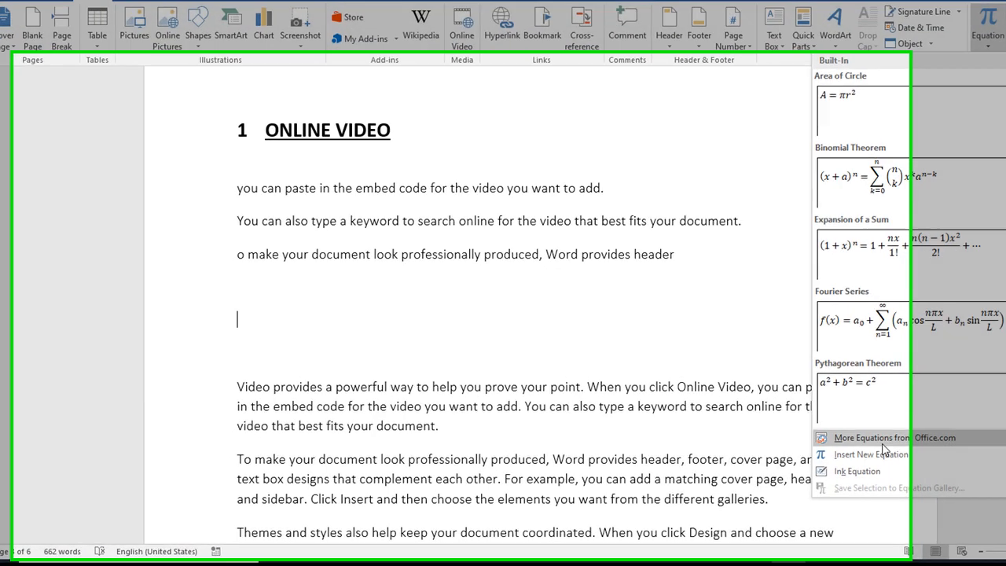
mouse_move(812, 445)
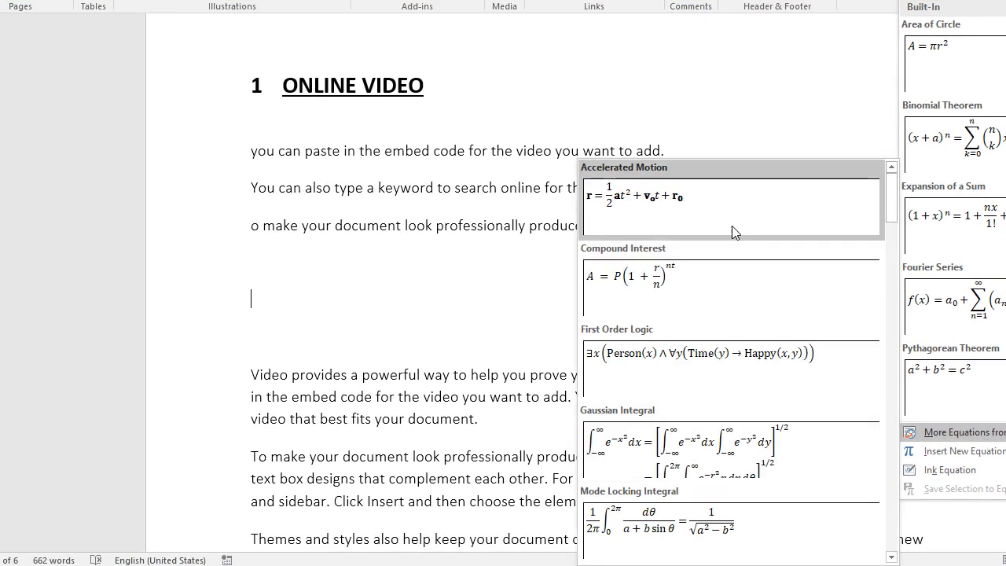
click(723, 224)
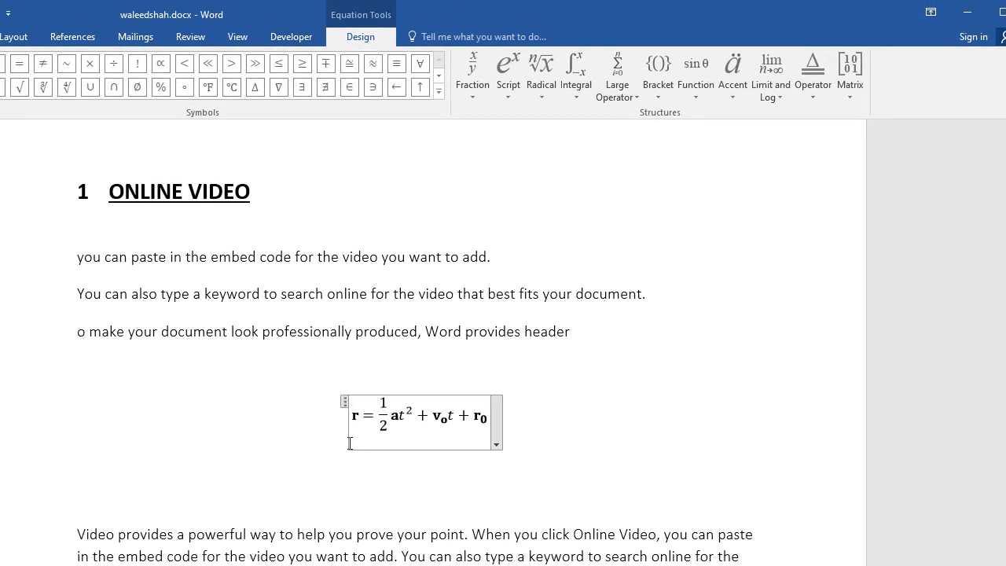
click(341, 401)
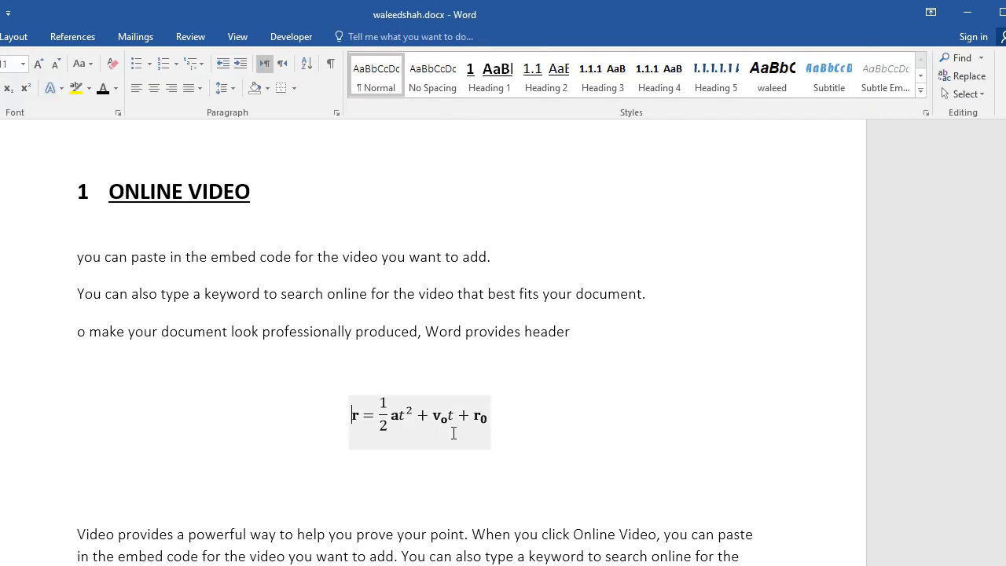
click(492, 448)
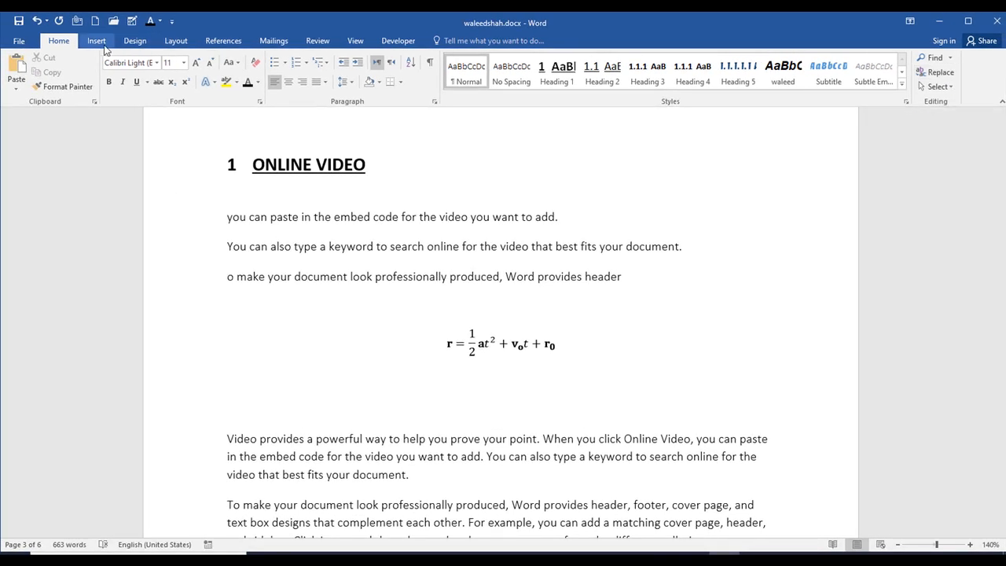
- Insert the built-in Area of Circle equation below the Accelerated Motion equation and add the Fourier Series equation in front of it
click(101, 44)
click(936, 89)
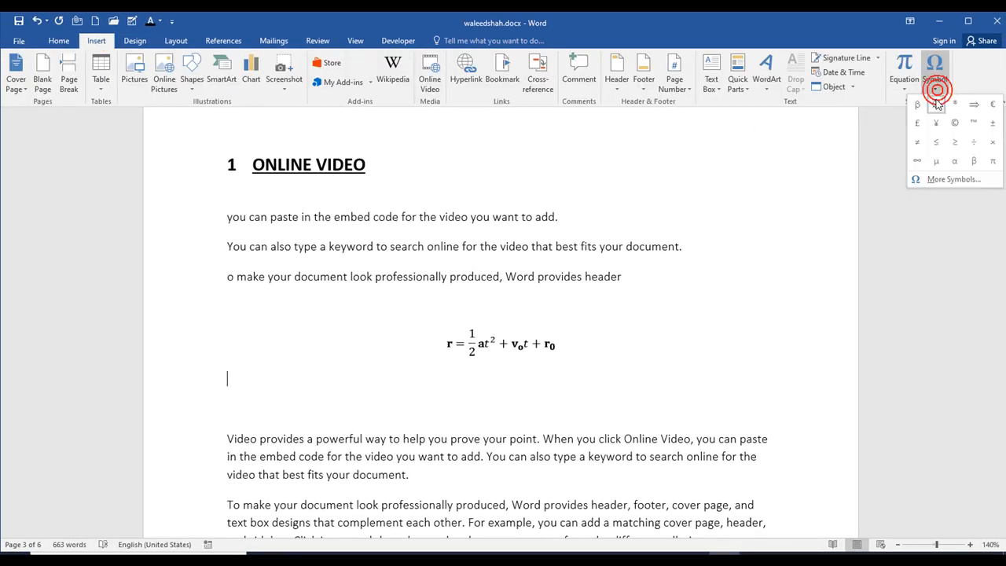
click(907, 89)
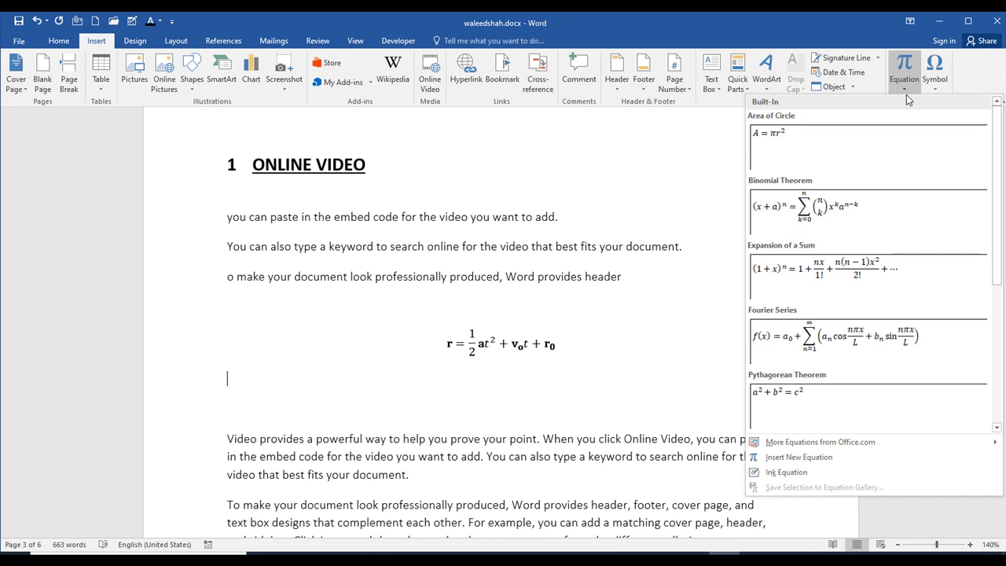
click(866, 148)
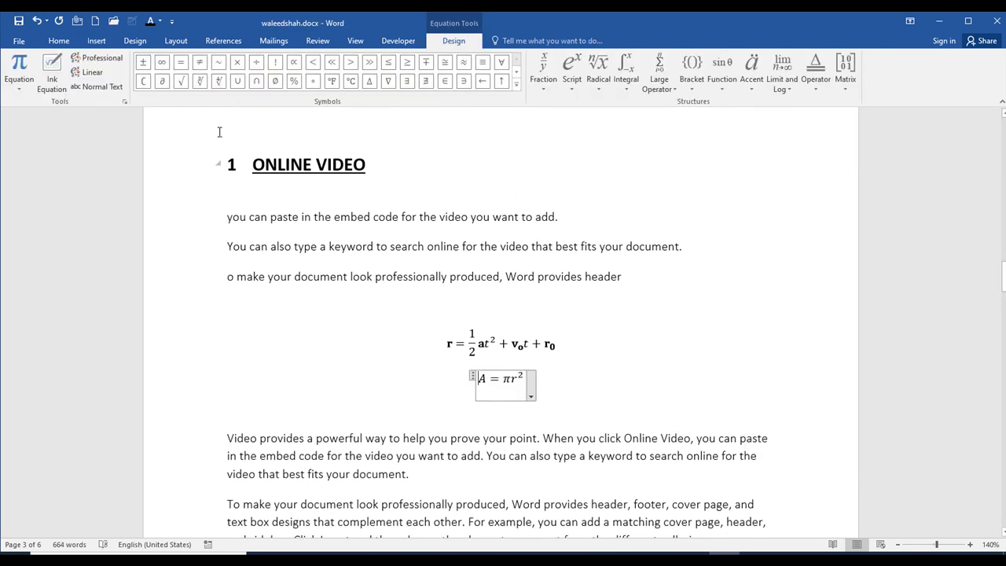
click(12, 91)
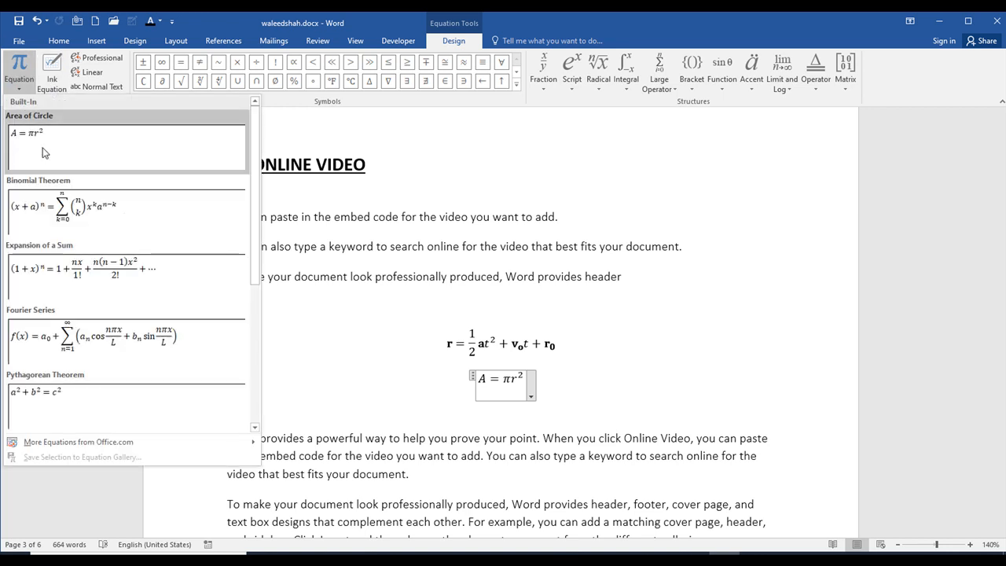
click(131, 337)
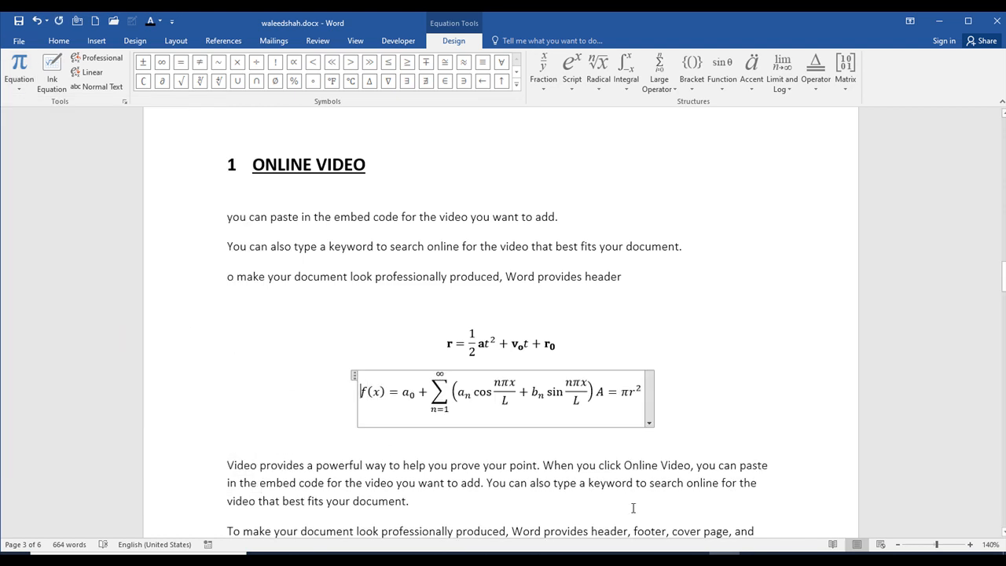
- Try the Professional format on the combined Fourier Series and Area of Circle equation, and convert it to Linear format
click(650, 422)
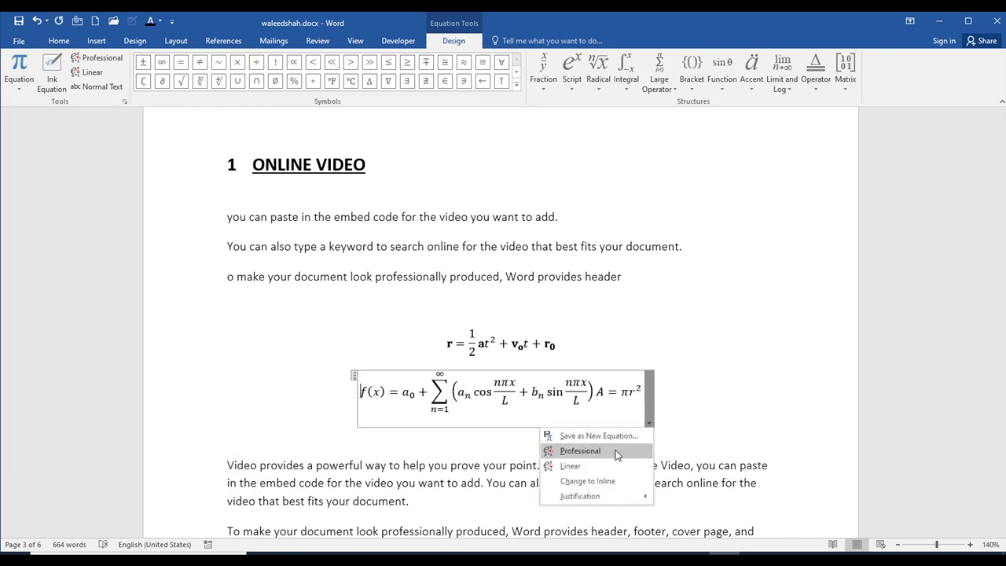
click(580, 451)
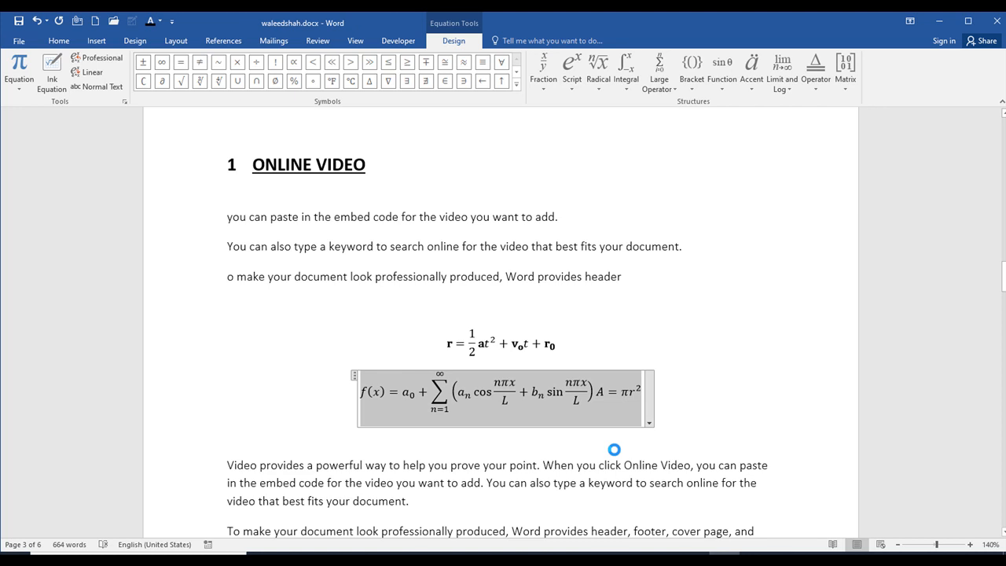
click(650, 422)
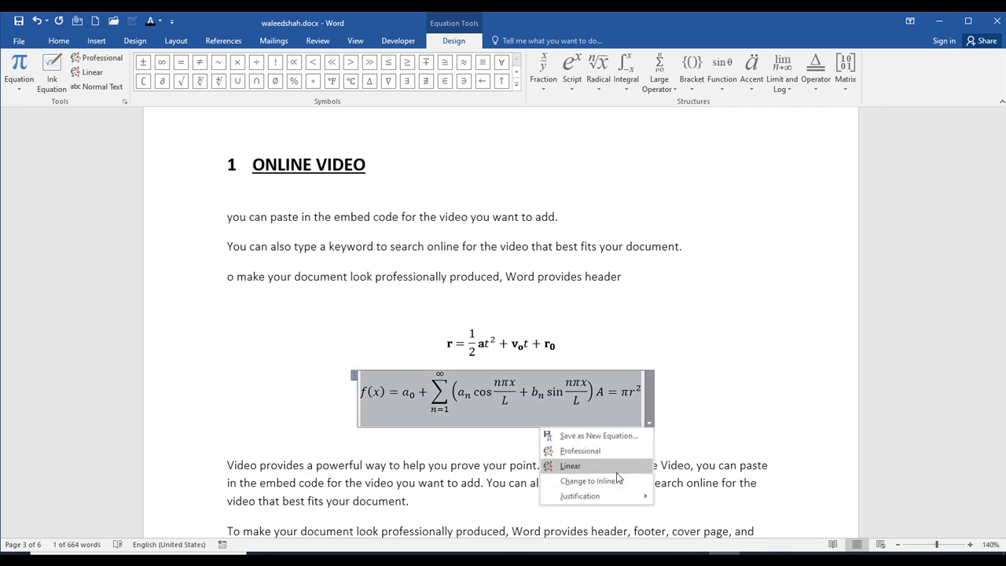
click(610, 454)
click(650, 425)
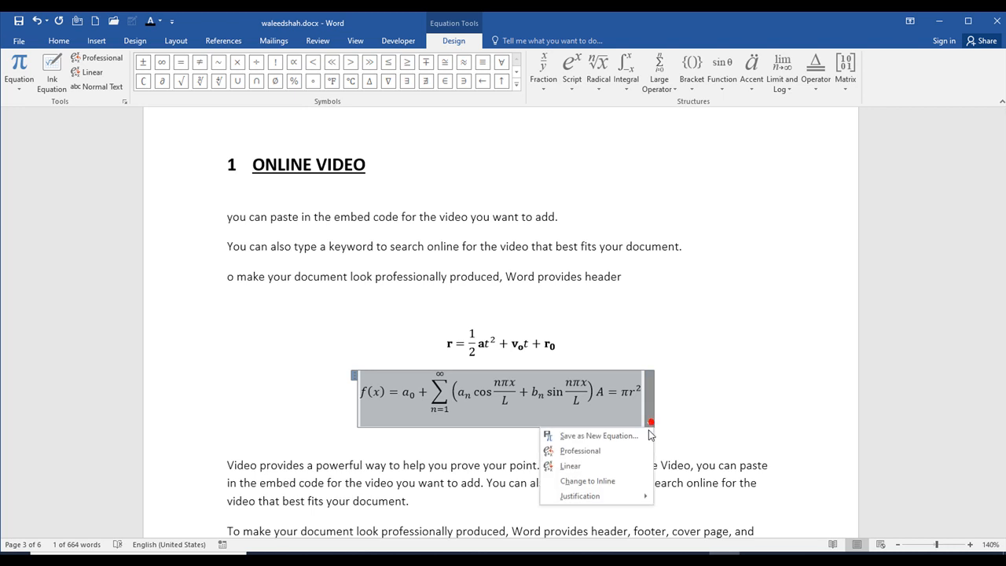
click(617, 463)
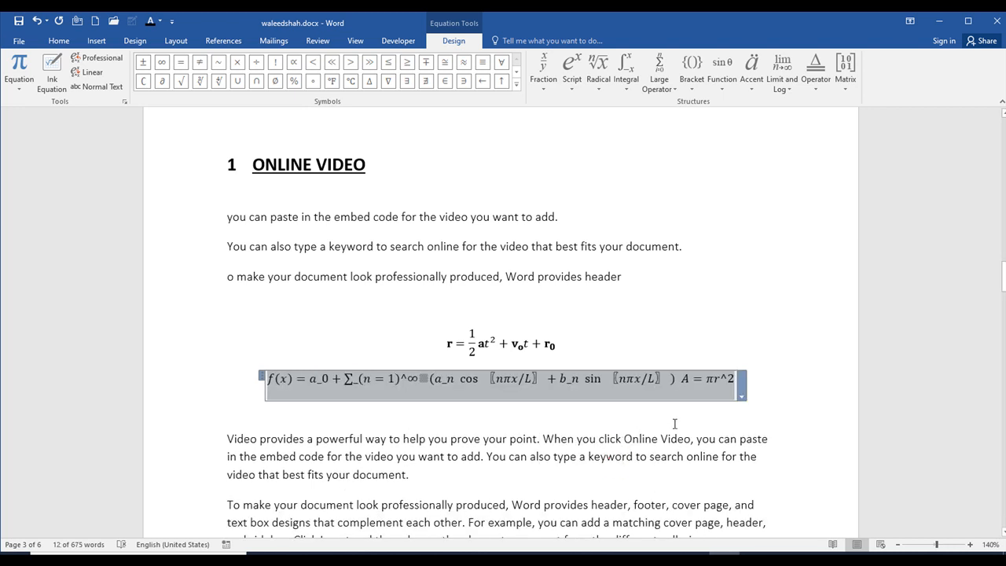
- Convert the combined Fourier Series and Area of Circle equation back to Professional format and change it to inline
click(741, 397)
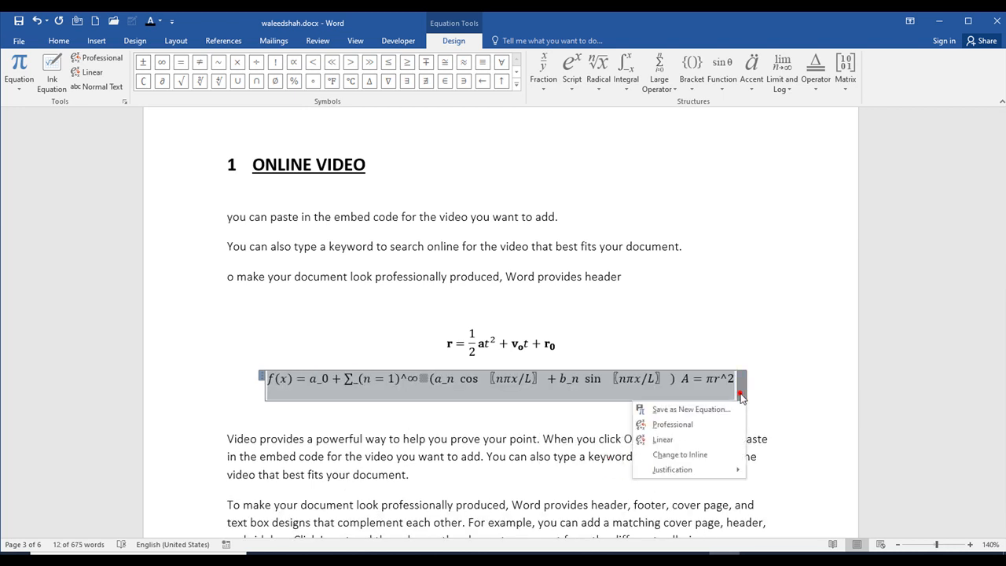
click(696, 430)
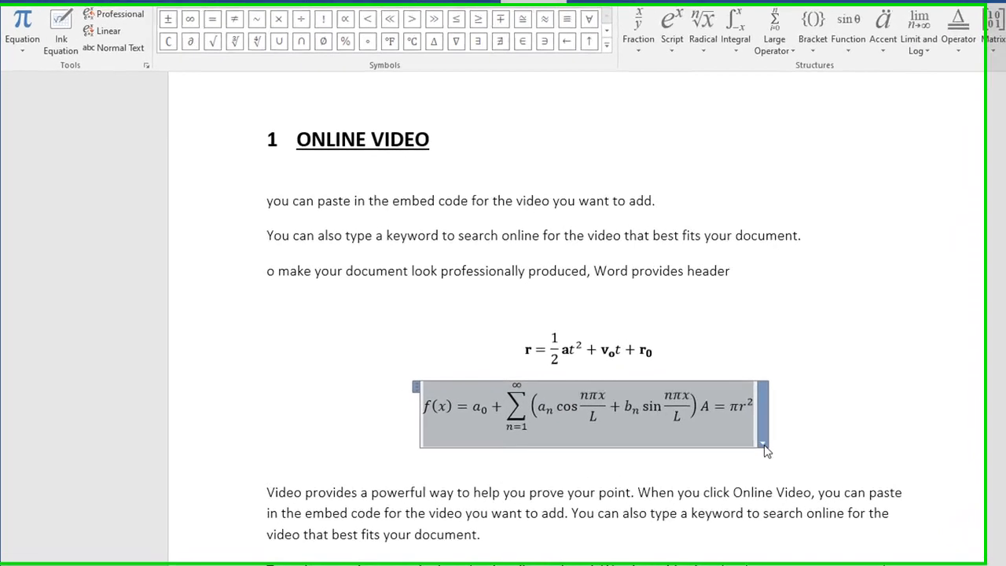
click(763, 445)
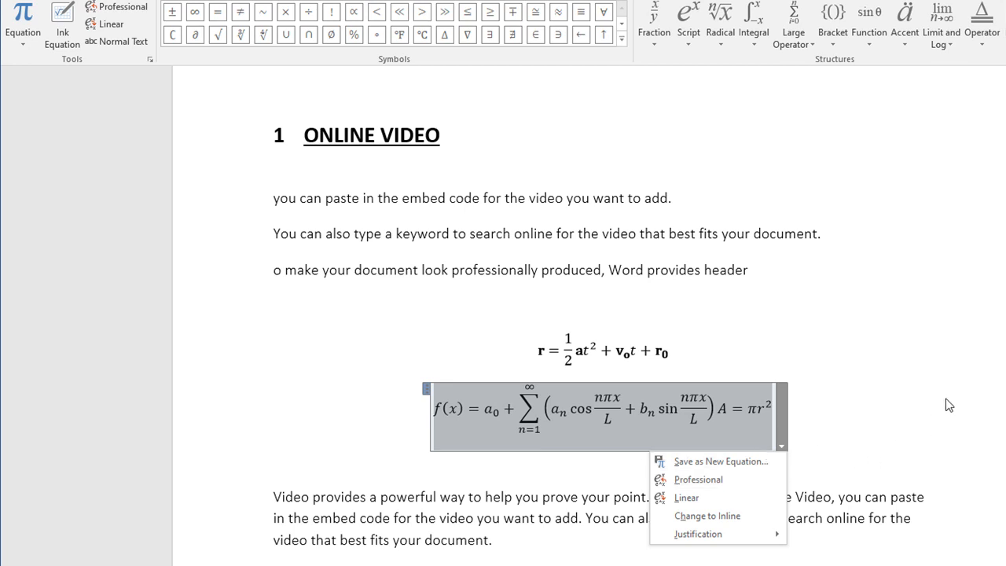
click(752, 525)
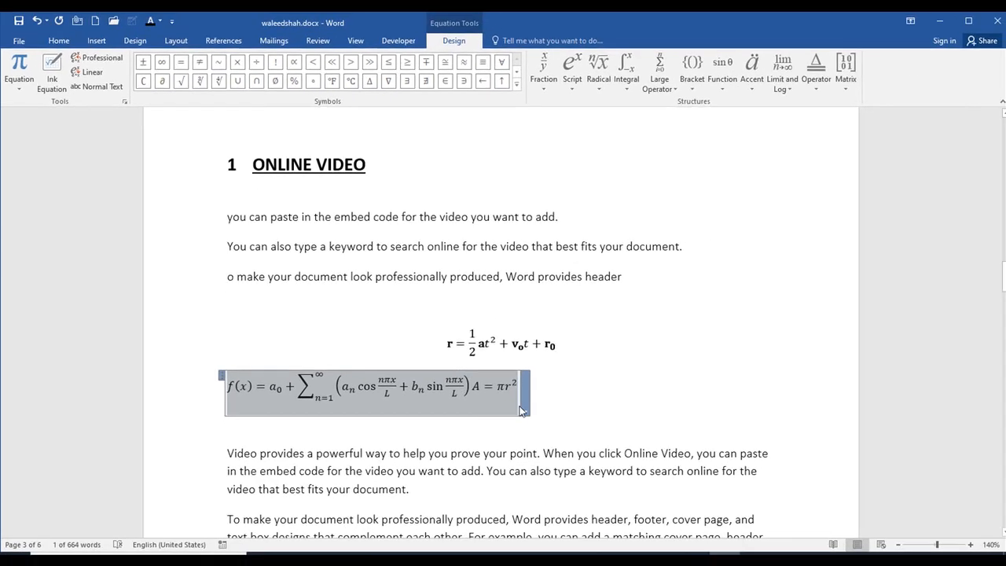
- Handwrite 2πr² as an ink equation, clearing the first attempt, and insert it in place of the selected combined equation
click(51, 69)
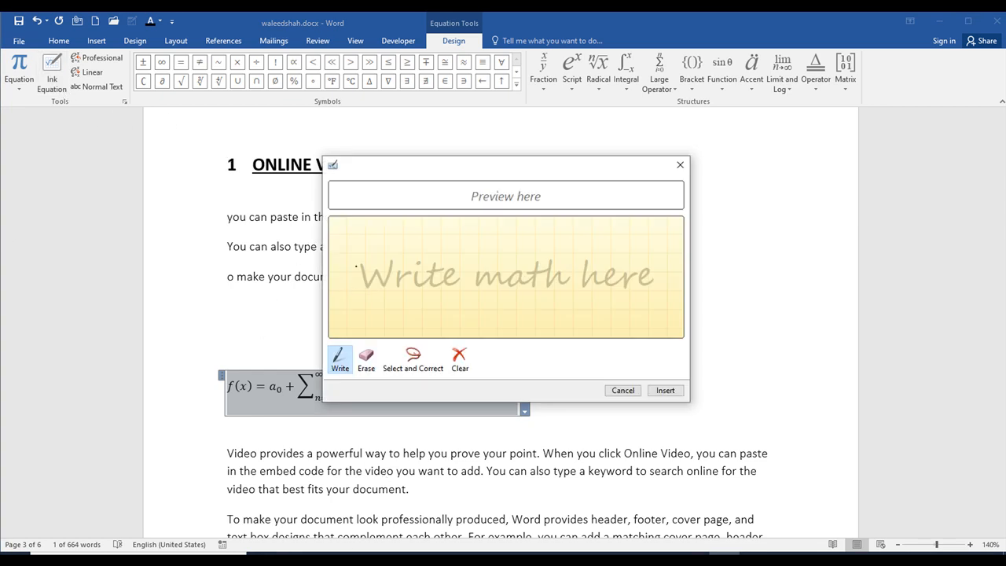
mouse_move(352, 256)
mouse_down()
mouse_move(338, 302)
mouse_move(367, 305)
mouse_move(385, 265)
mouse_move(426, 260)
mouse_up()
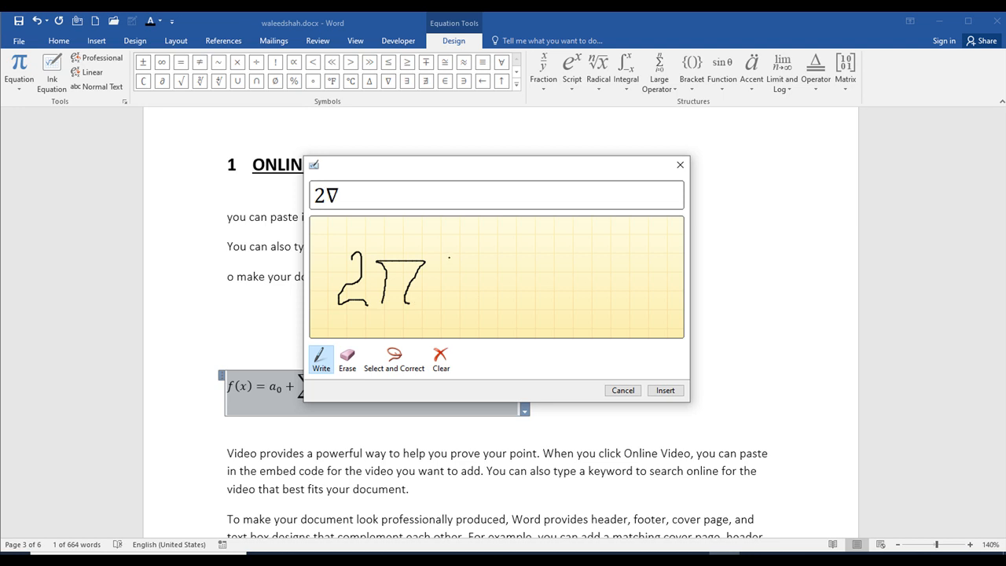
click(441, 357)
mouse_move(358, 265)
mouse_down()
mouse_move(367, 299)
mouse_move(419, 299)
mouse_up()
drag(466, 265, 466, 260)
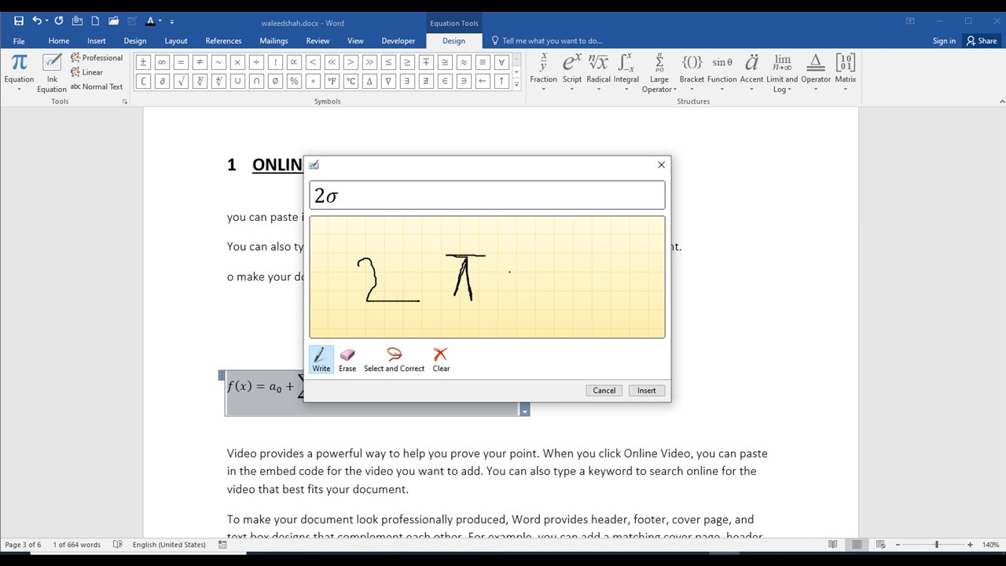
drag(513, 260, 508, 309)
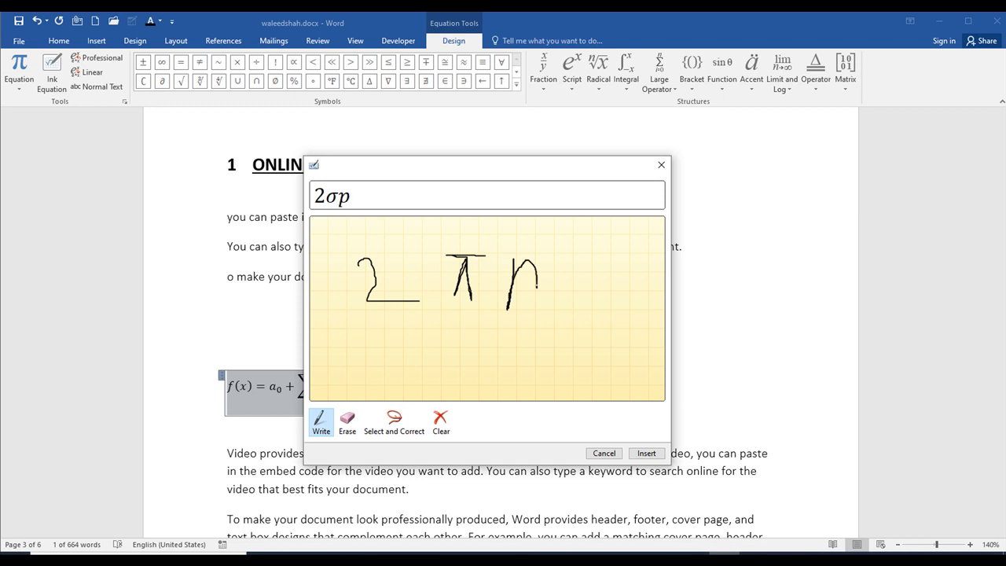
drag(548, 236, 559, 254)
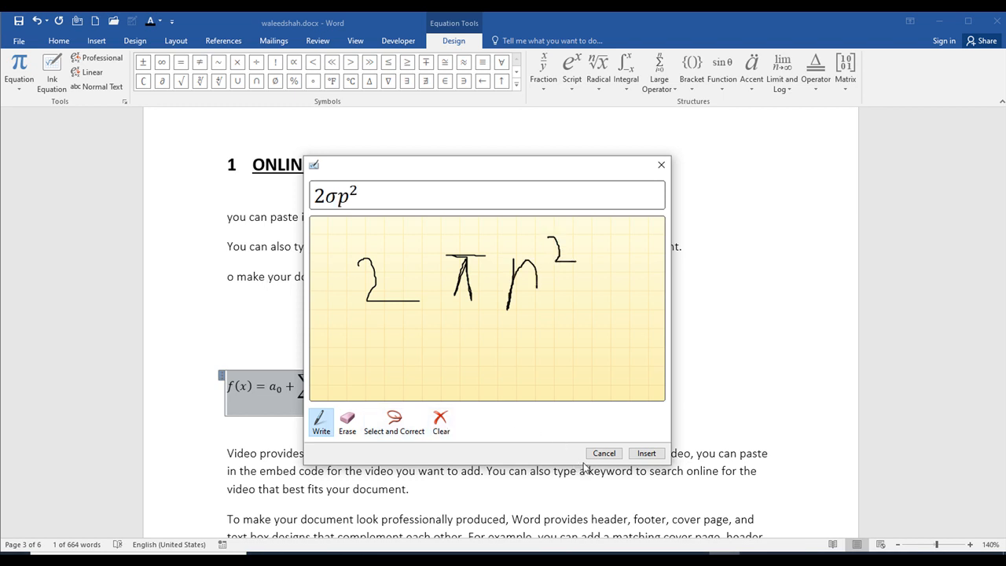
click(650, 450)
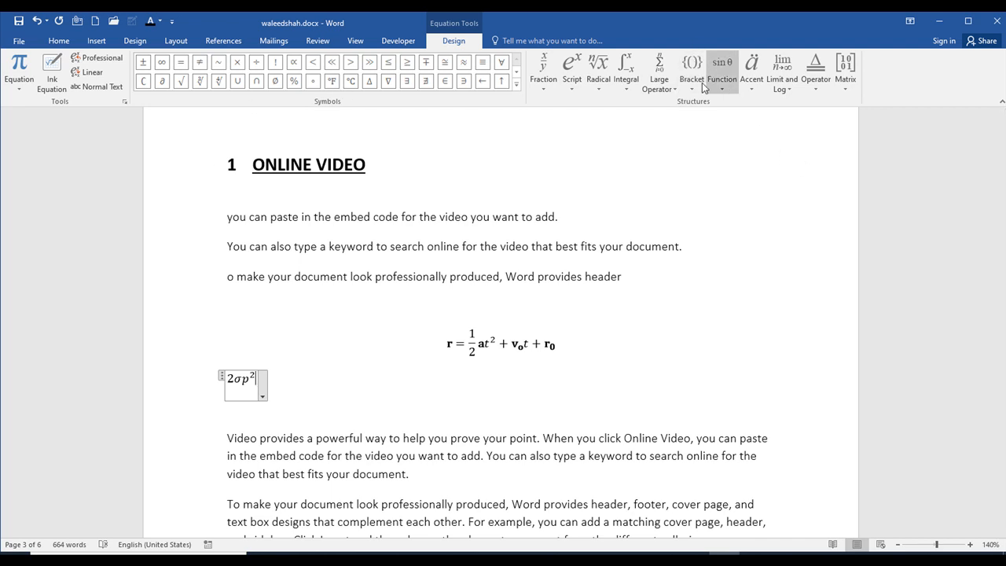
- Try a double integral with limits after the handwritten expression and delete that integral again
click(627, 74)
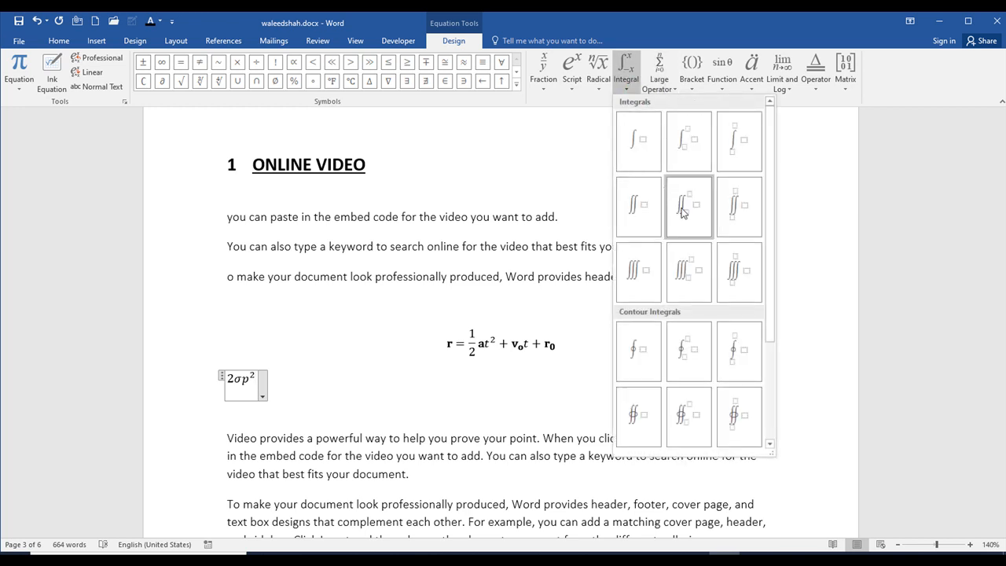
click(683, 208)
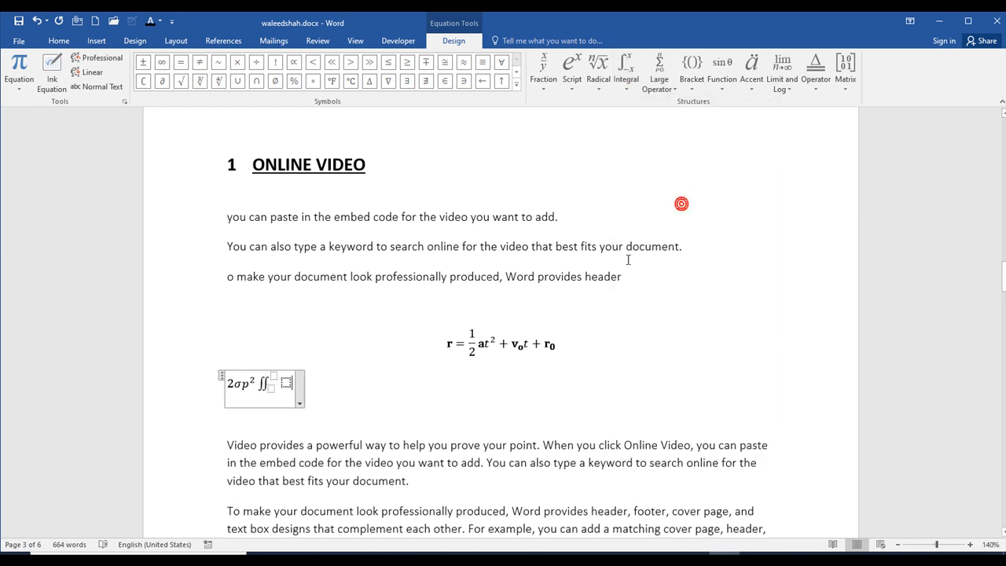
click(268, 389)
double_click(405, 375)
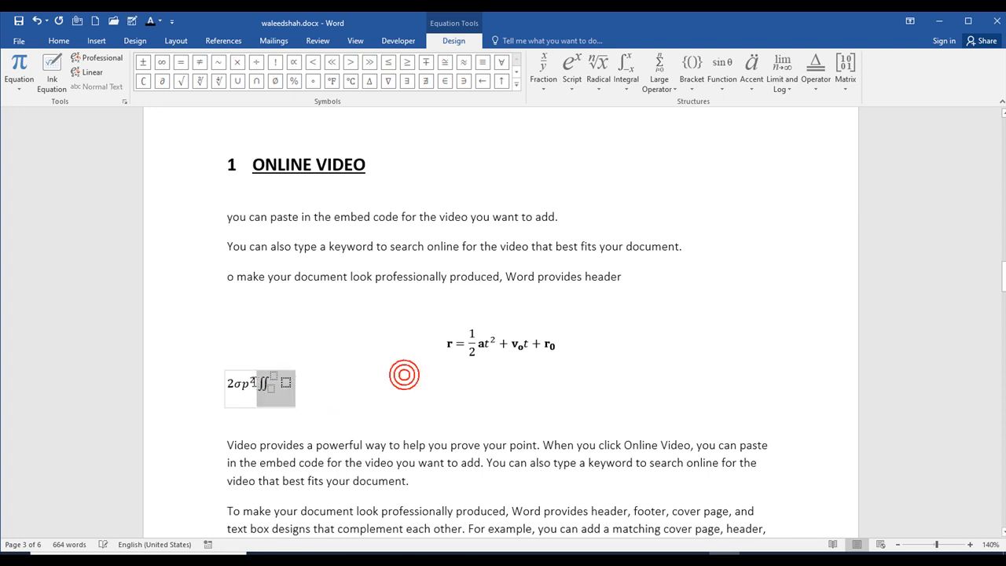
key(Delete)
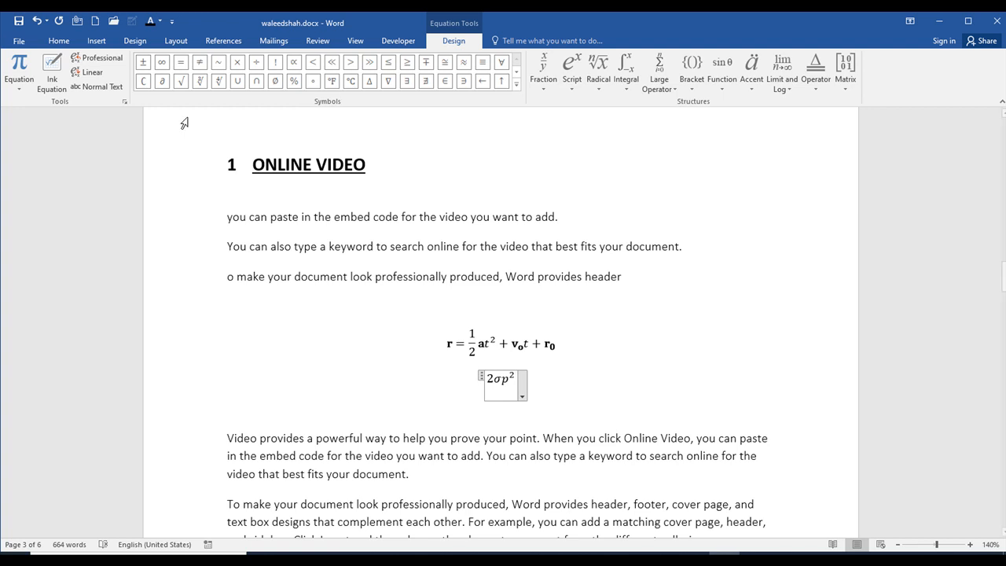
- Append the θ symbol from Basic Math to the handwritten equation, and delete both equations below the Online Video paragraphs
click(516, 82)
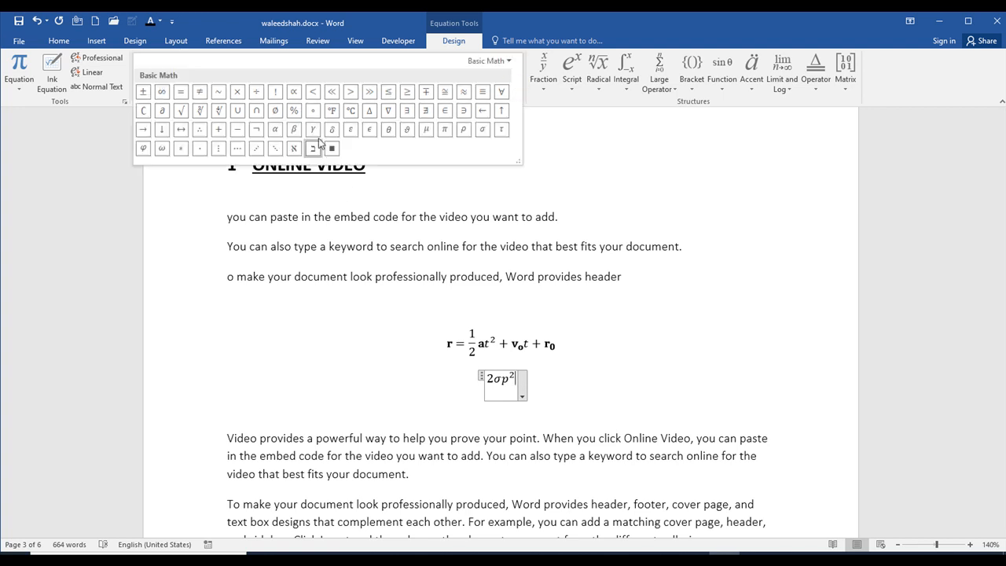
click(386, 132)
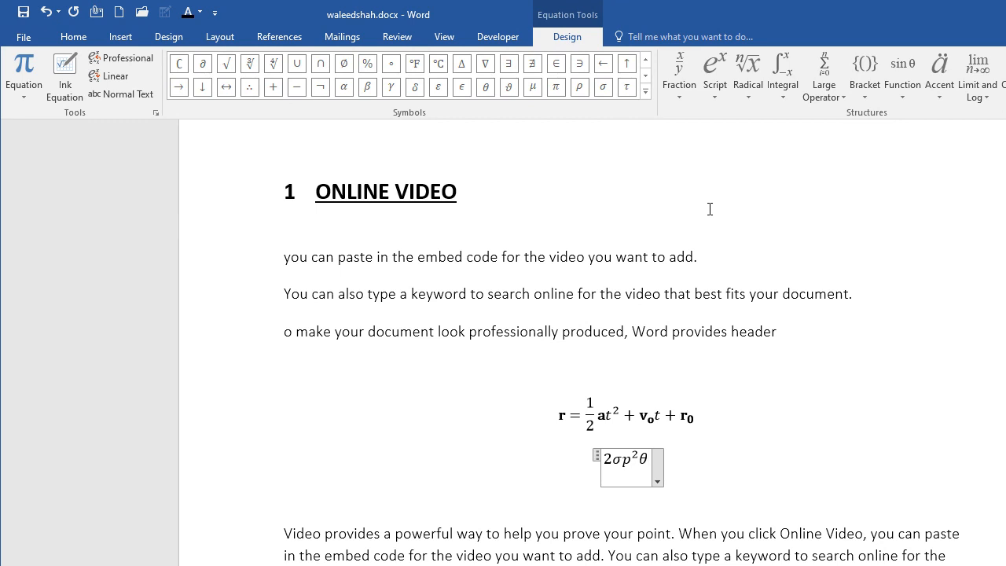
drag(711, 476, 515, 431)
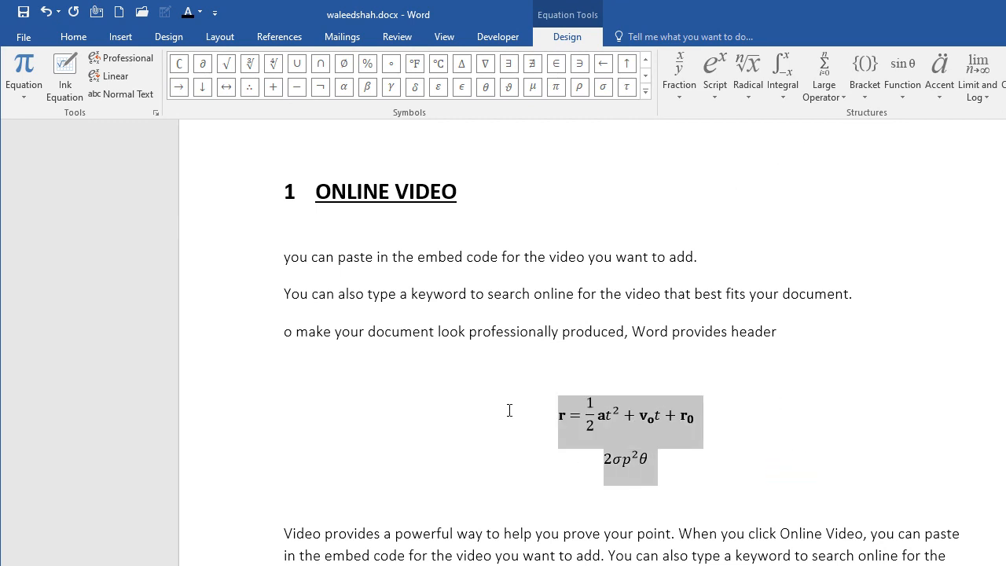
key(Delete)
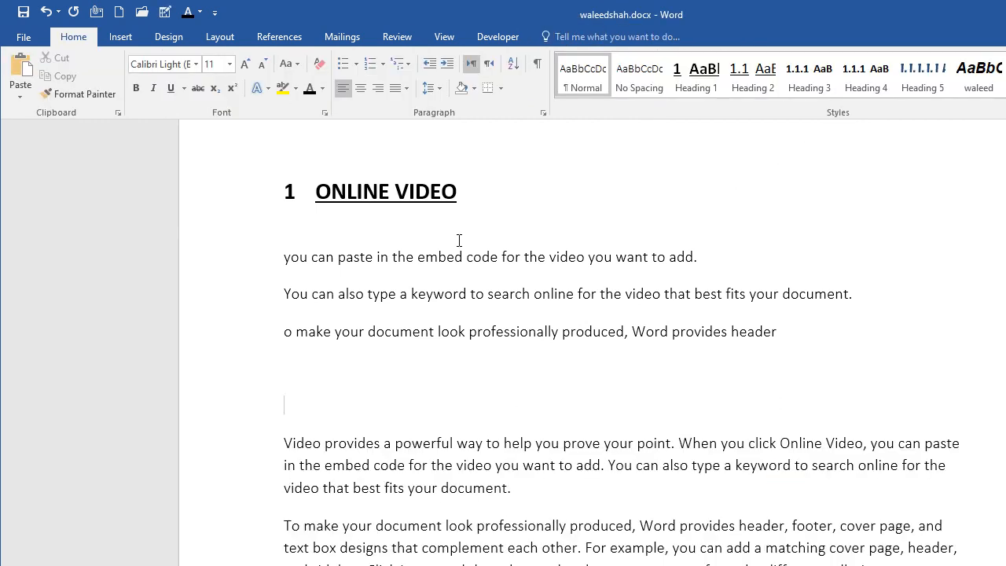
- Insert a copyright symbol © on the blank line above the imported text and place the cursor after "Word provides header"
click(120, 36)
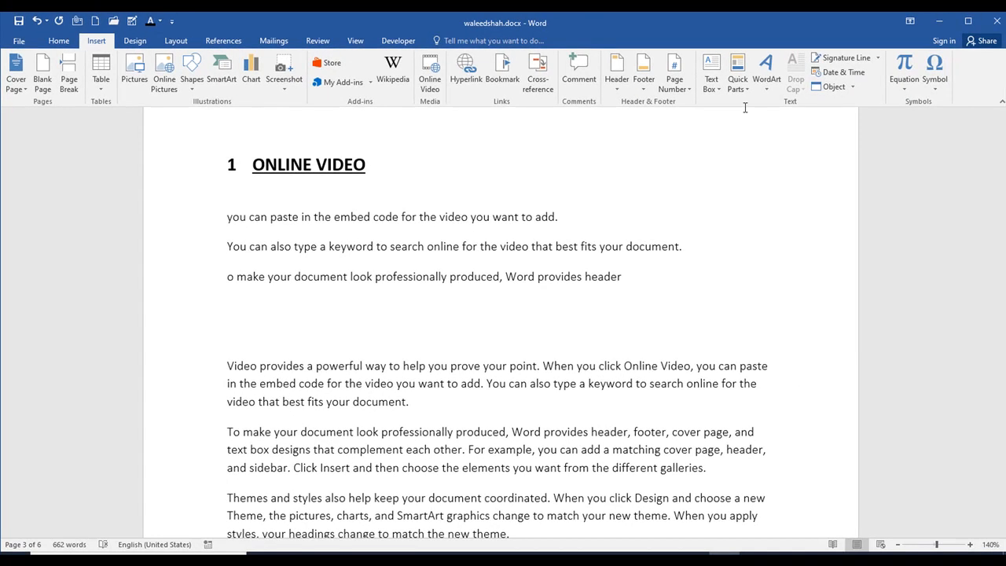
click(935, 83)
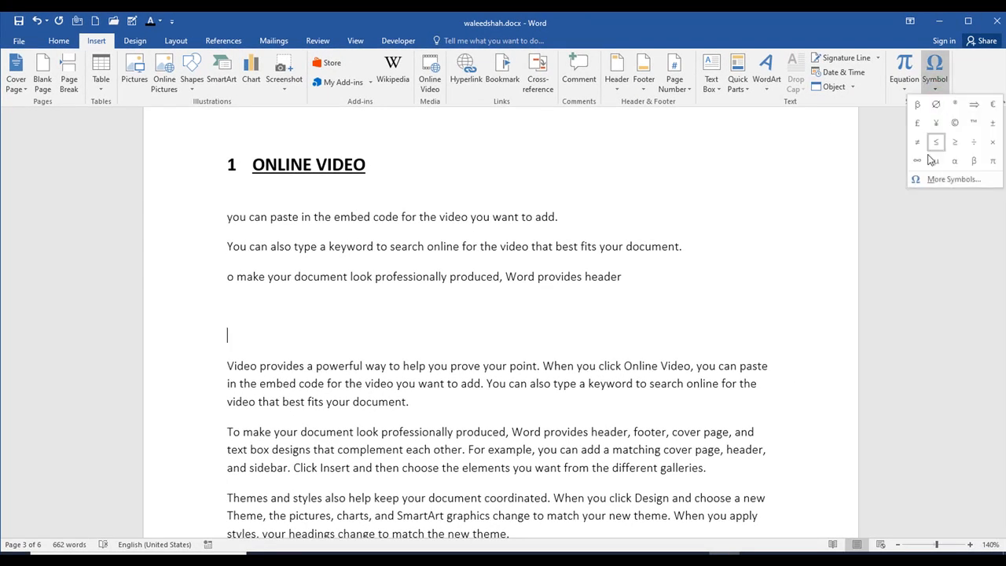
click(956, 124)
click(596, 297)
click(625, 278)
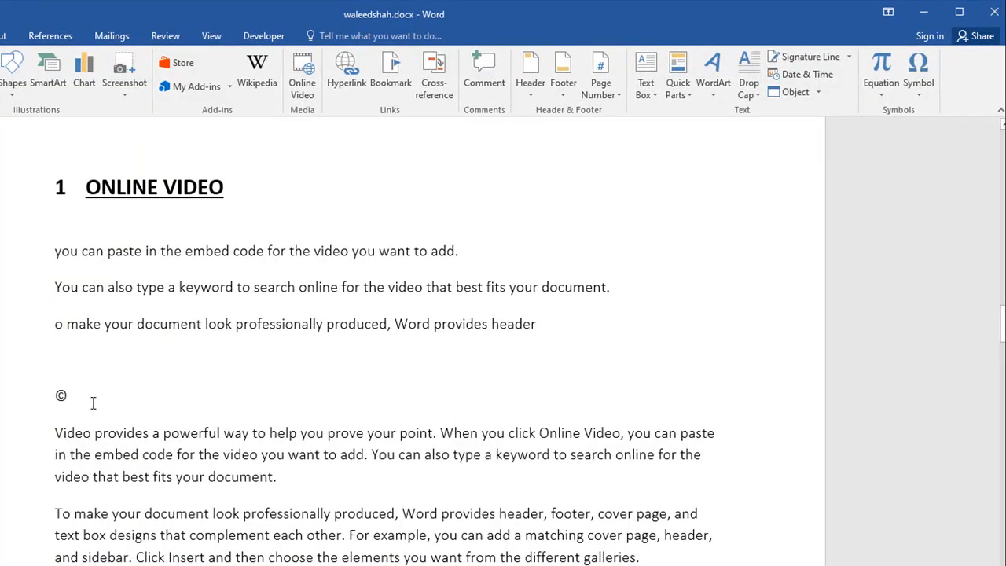
- Look through the full symbol set and the list of special characters, and cancel without inserting one
click(926, 101)
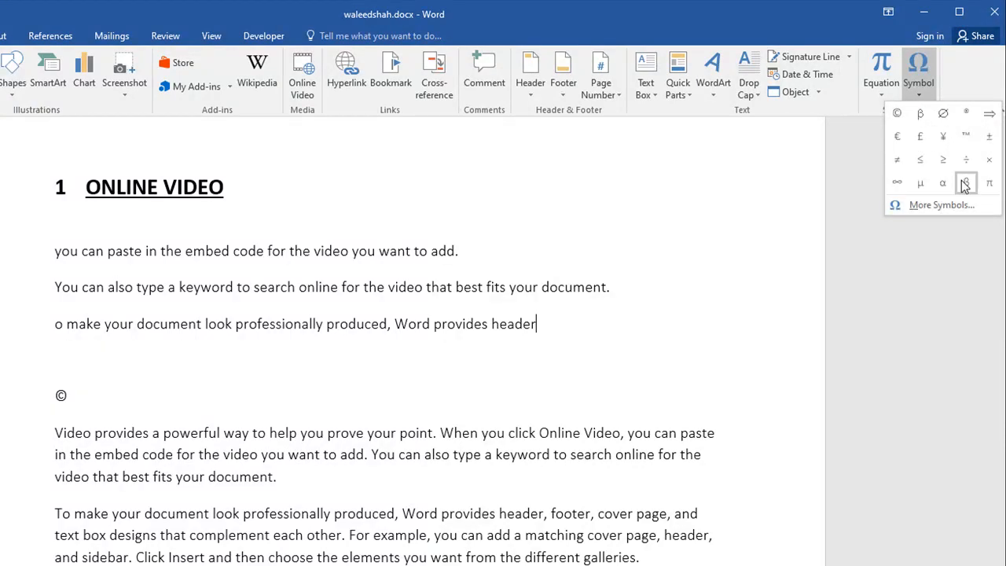
click(935, 206)
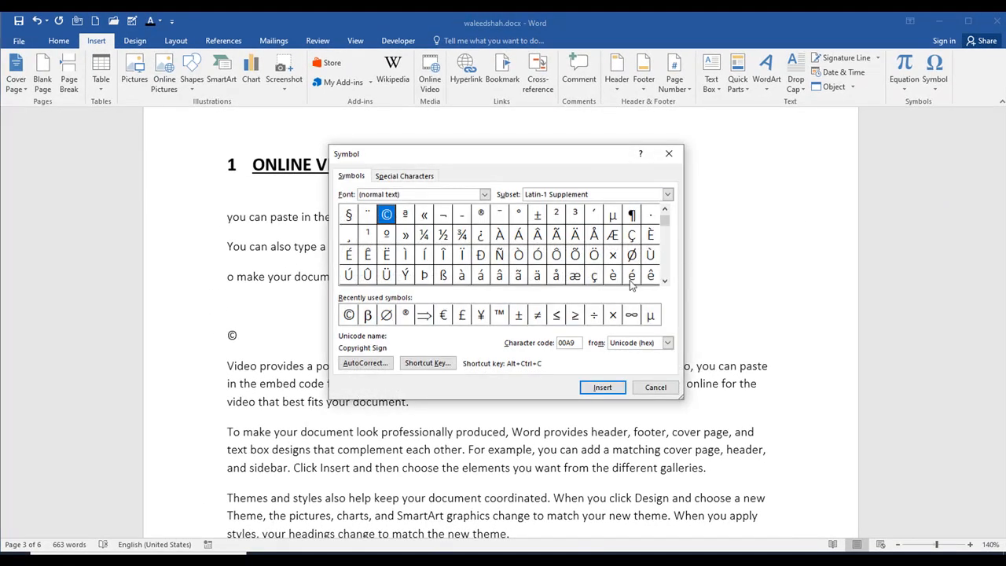
mouse_move(666, 222)
mouse_down()
mouse_move(664, 265)
mouse_move(666, 219)
mouse_up()
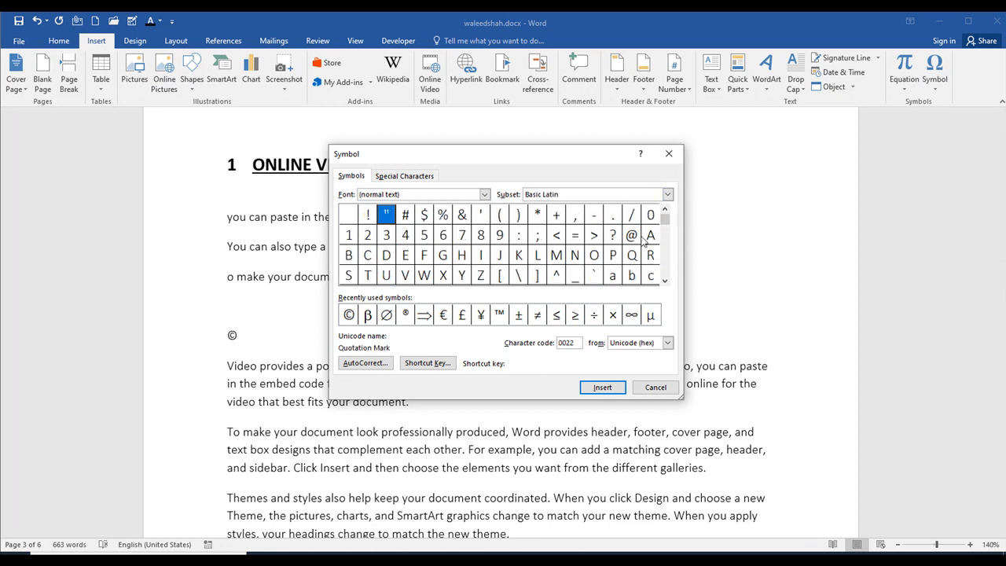
click(404, 175)
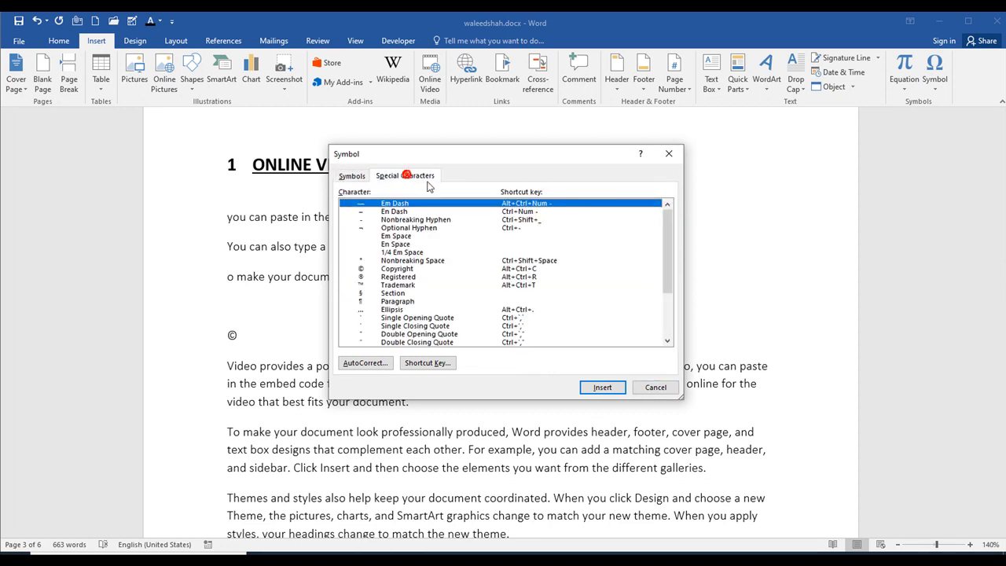
scroll(448, 267, down, 3)
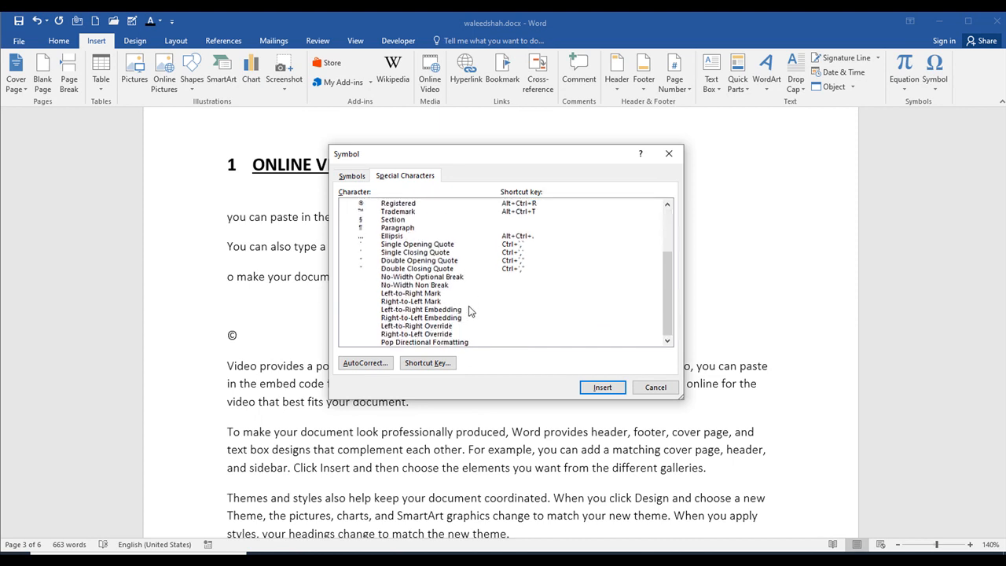
scroll(474, 312, up, 3)
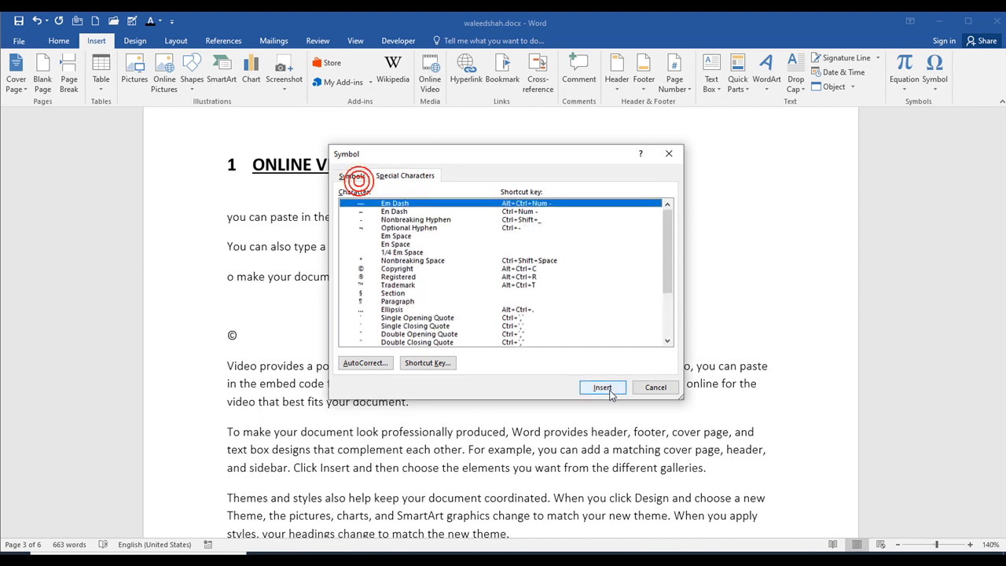
click(655, 387)
- Delete the line containing the © symbol above the imported text and bring up the document design commands
double_click(351, 301)
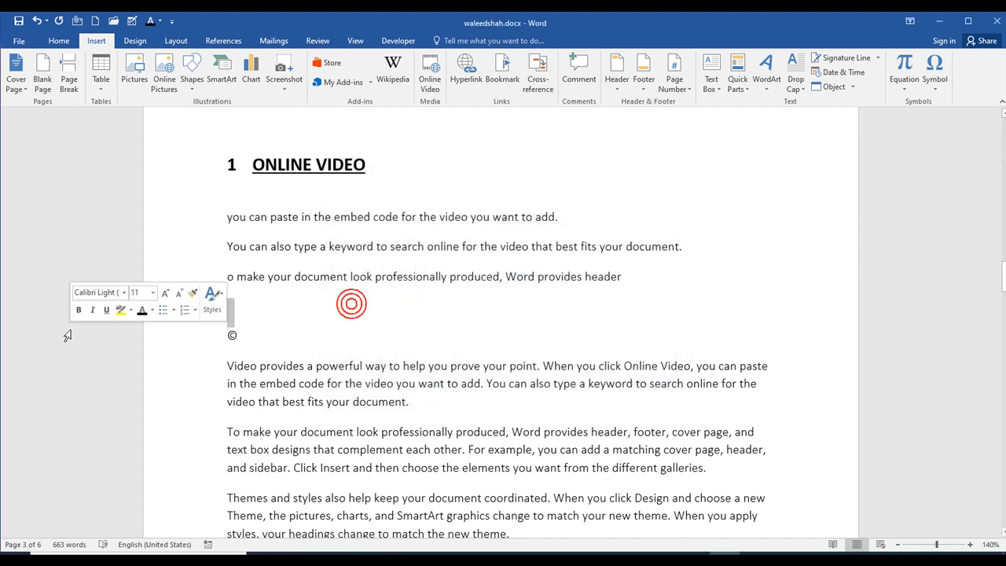
click(155, 338)
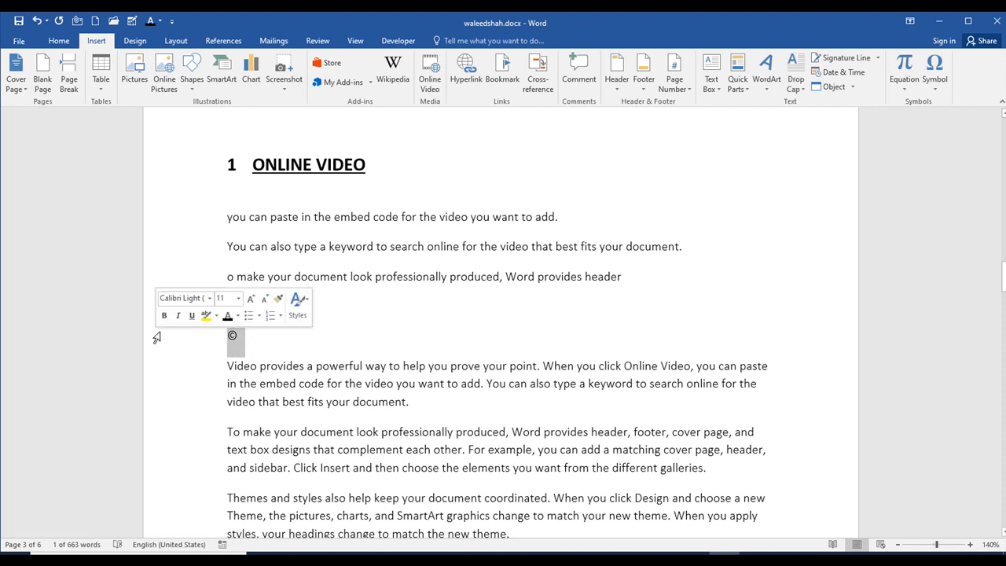
key(Delete)
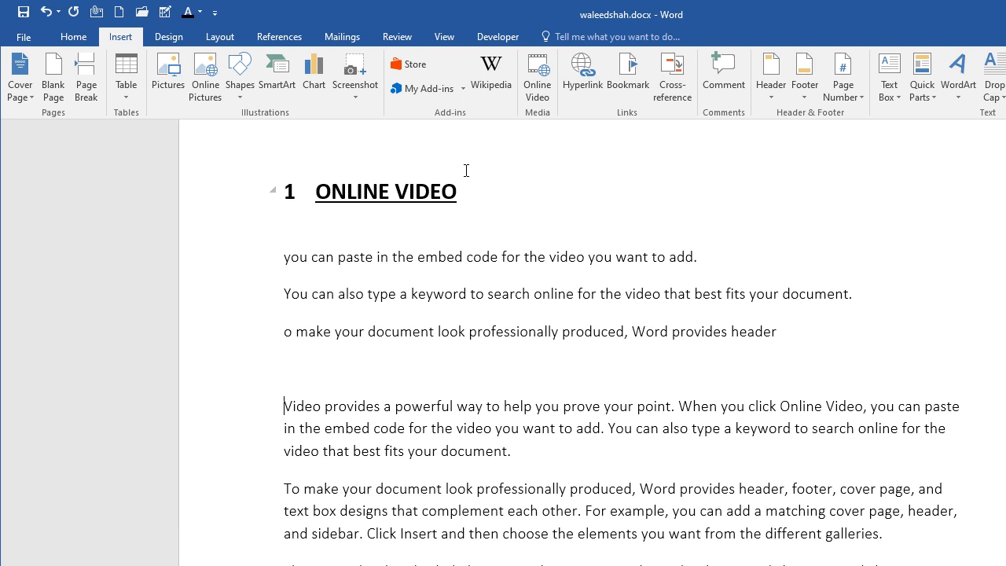
click(167, 39)
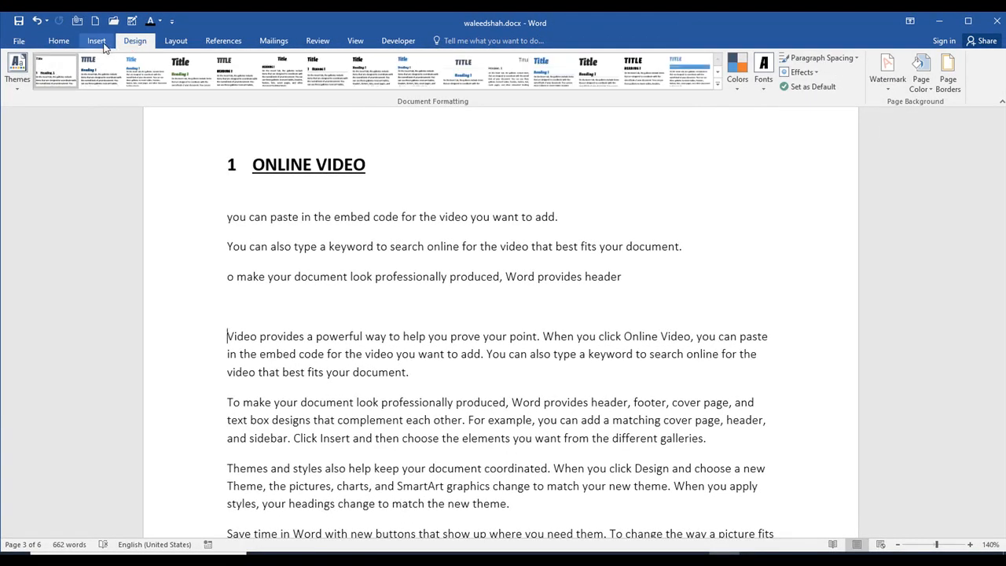